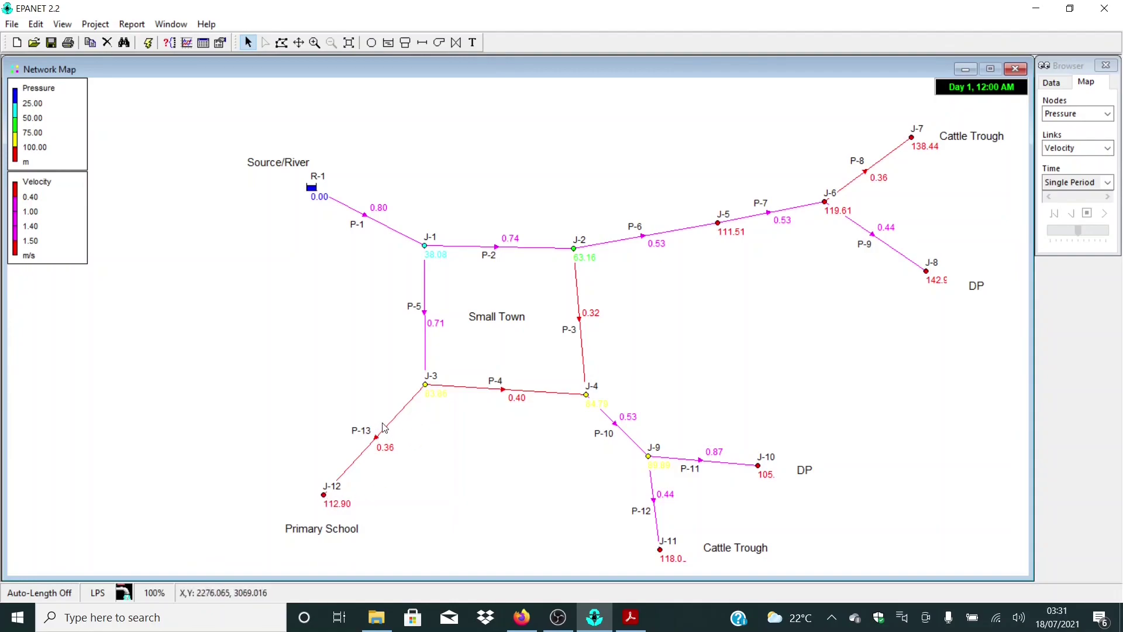
# - Check the pressure and elevation of junction J-3 and the elevation of junction J-12 at the primary school
pyautogui.doubleClick(426, 385)
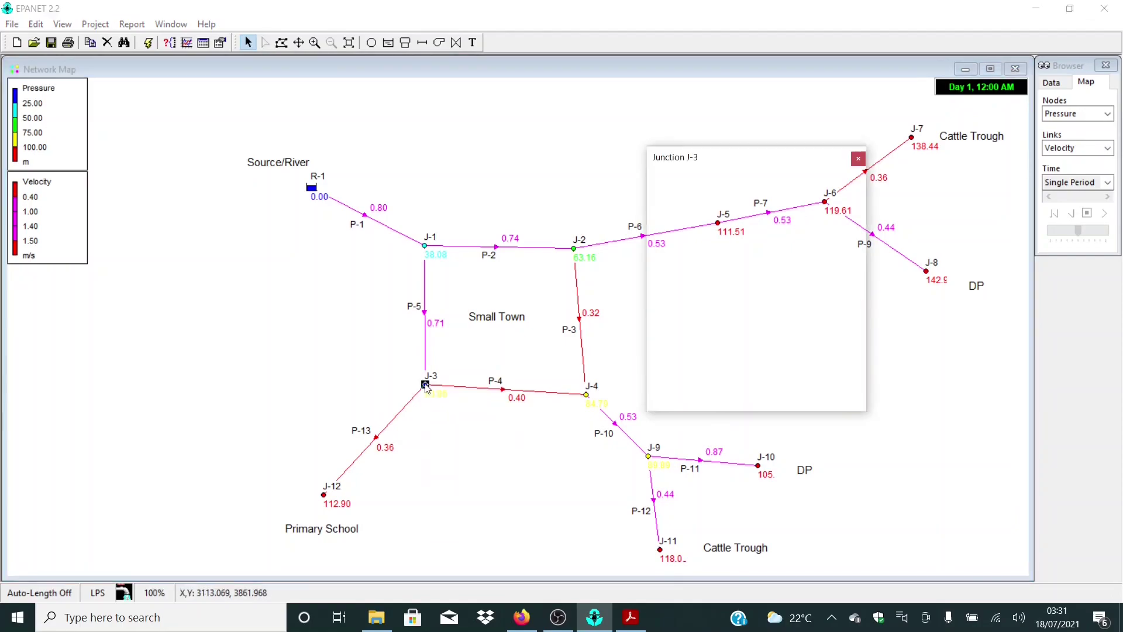
pyautogui.scroll(-5, 779, 308)
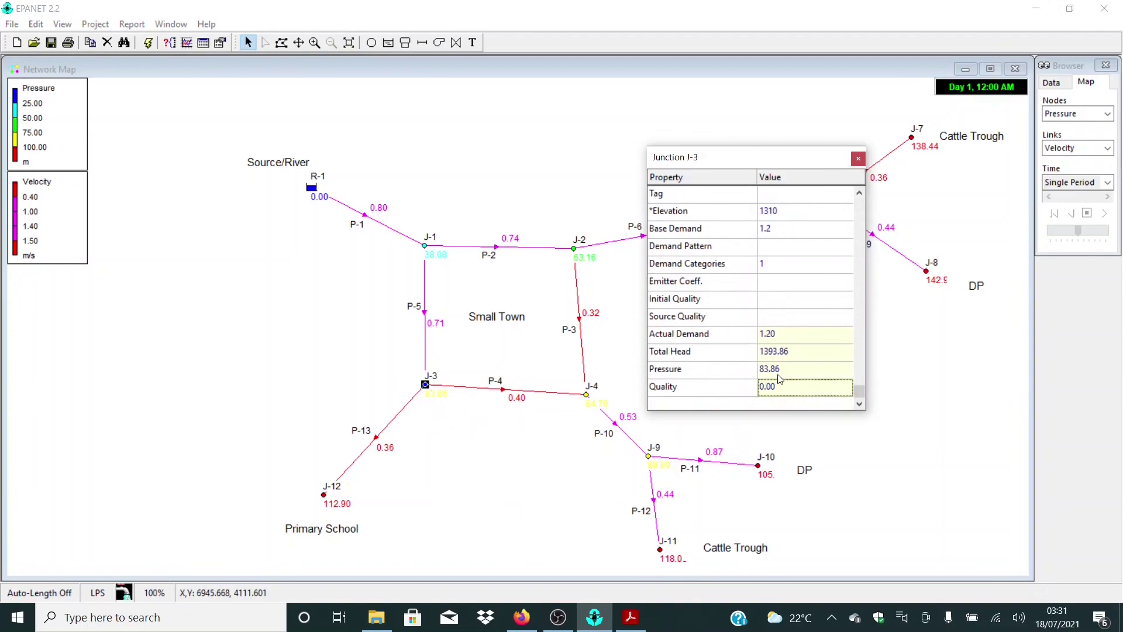
pyautogui.click(781, 370)
pyautogui.press('Escape')
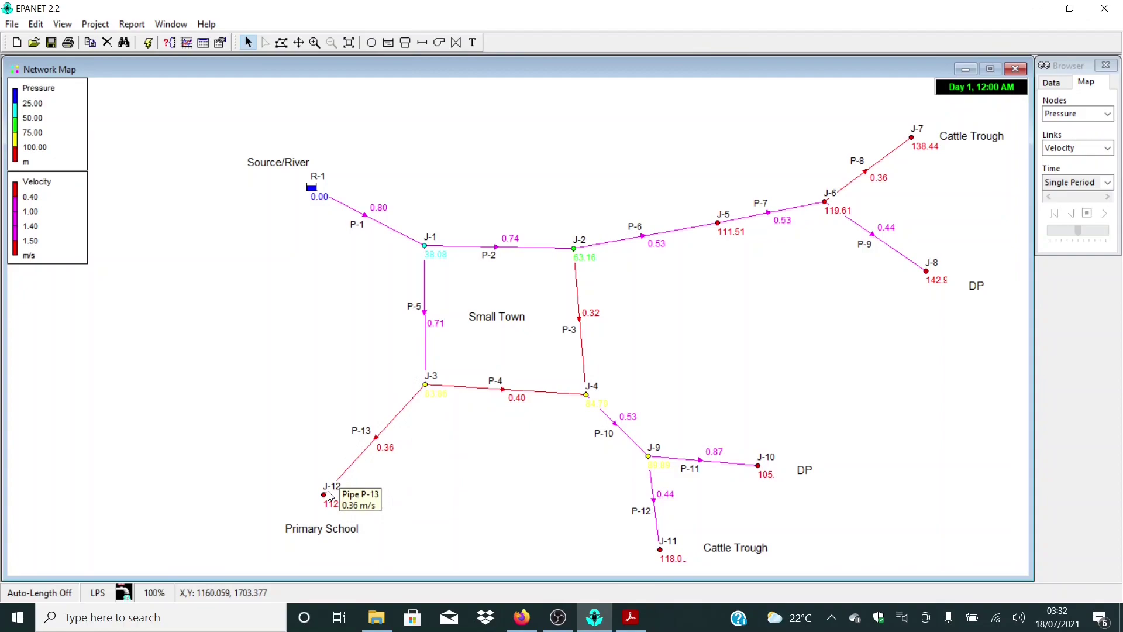
pyautogui.doubleClick(425, 389)
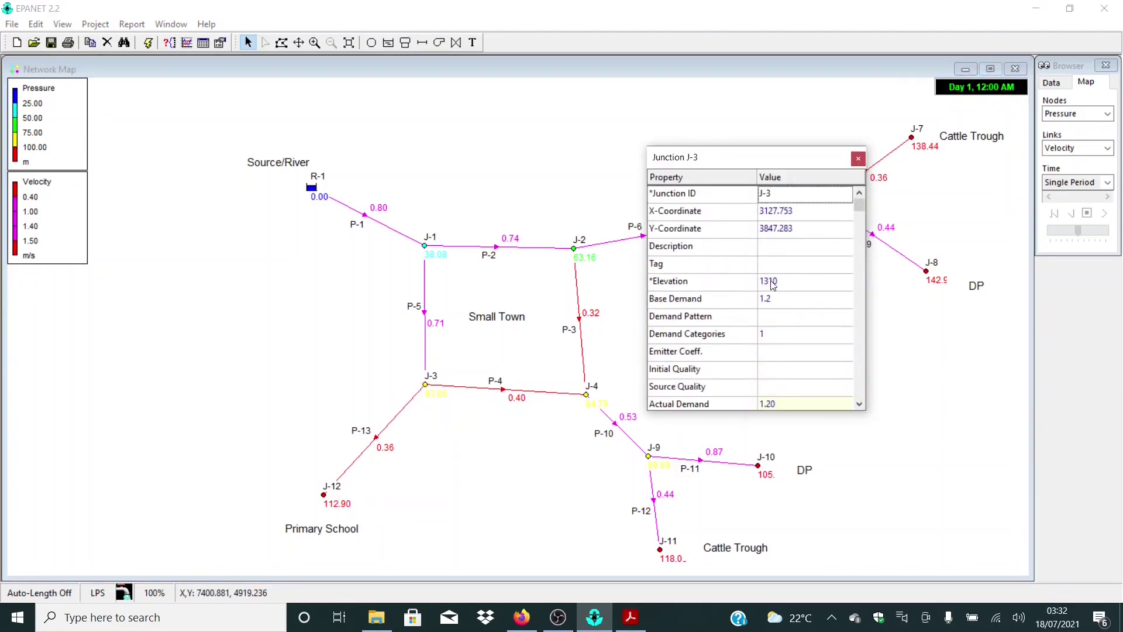
pyautogui.click(324, 495)
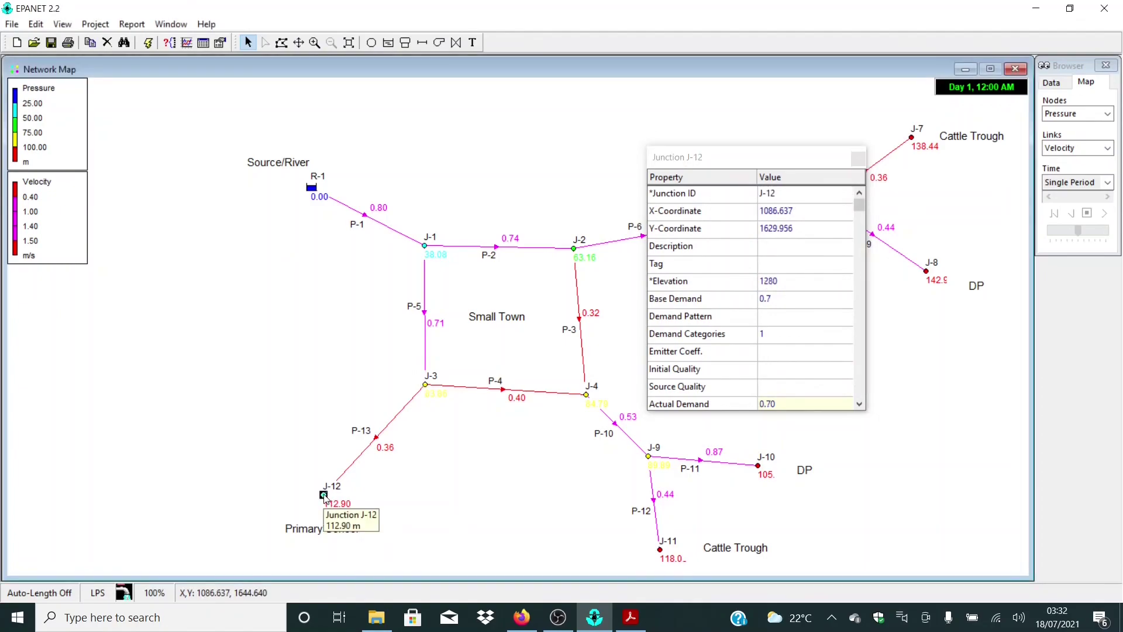
pyautogui.click(774, 281)
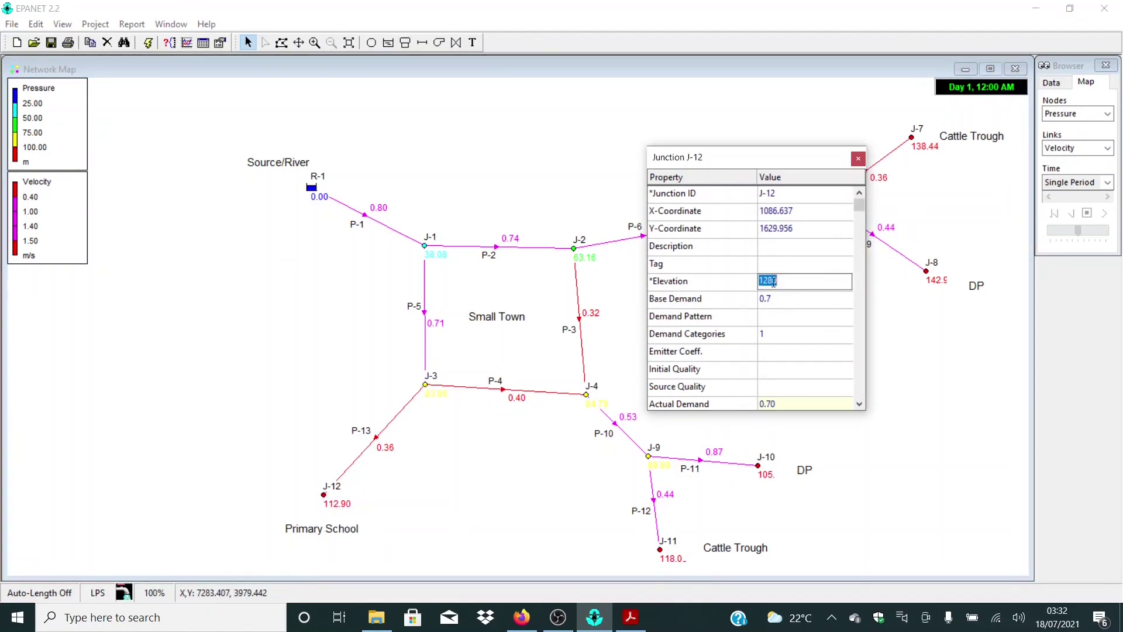
pyautogui.click(858, 159)
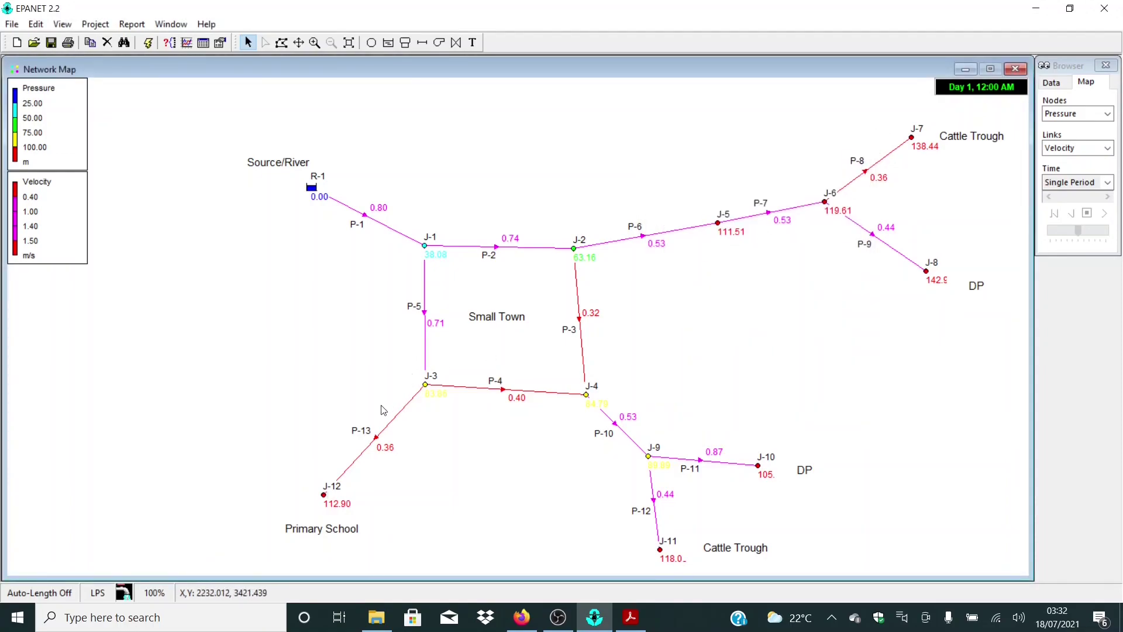
# - Review the length, diameter and roughness of pipe P-13 between J-3 and J-12
pyautogui.moveTo(407, 411)
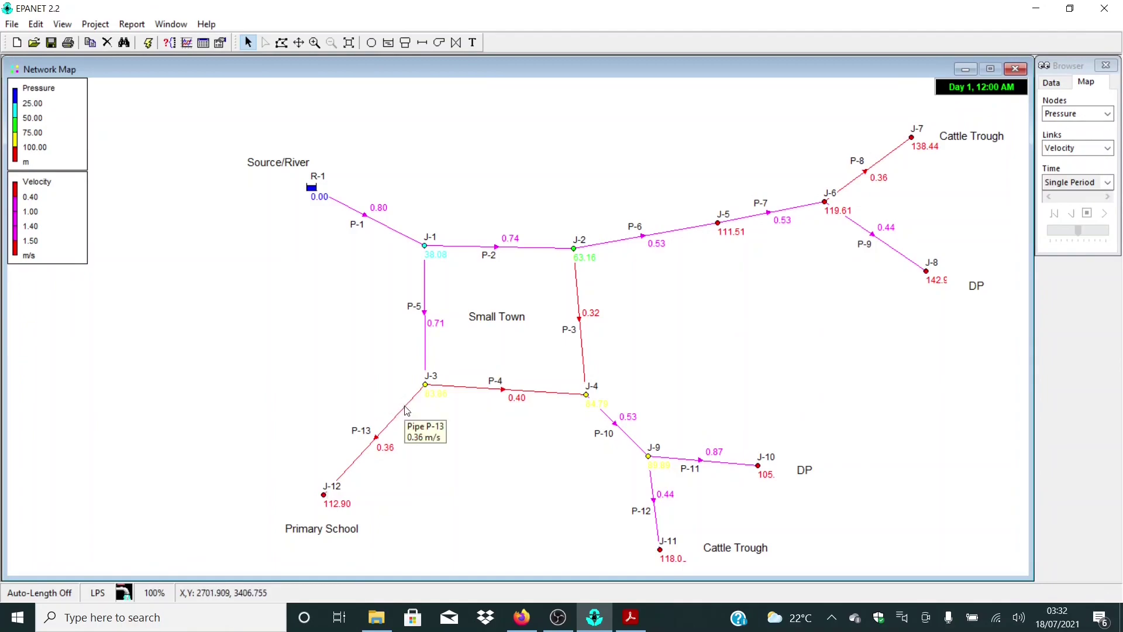
pyautogui.doubleClick(408, 411)
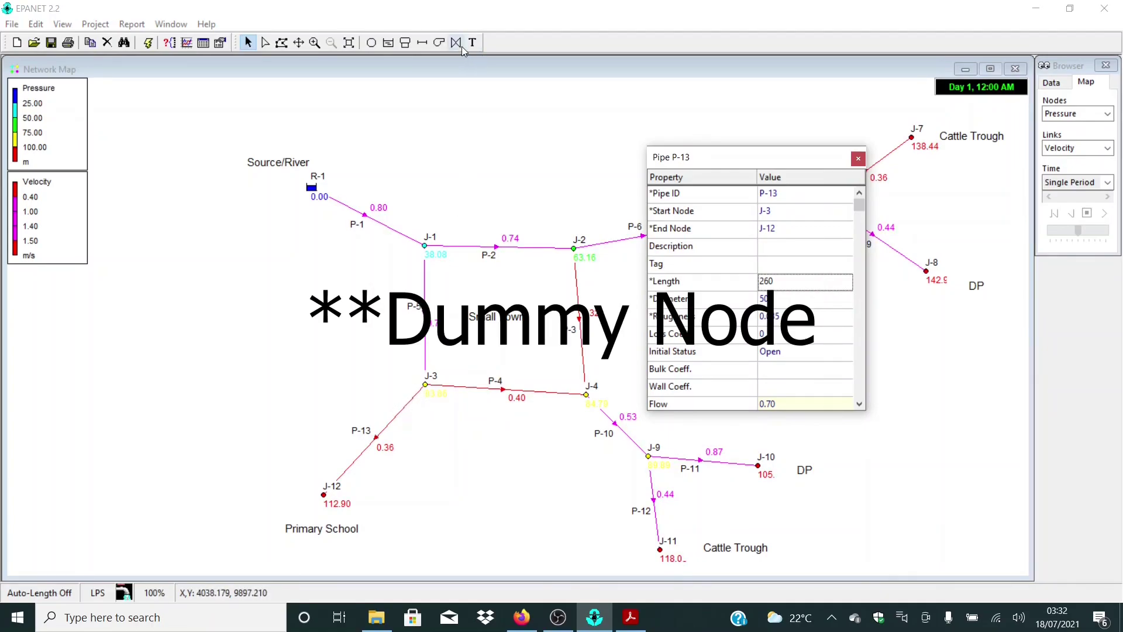
pyautogui.click(858, 159)
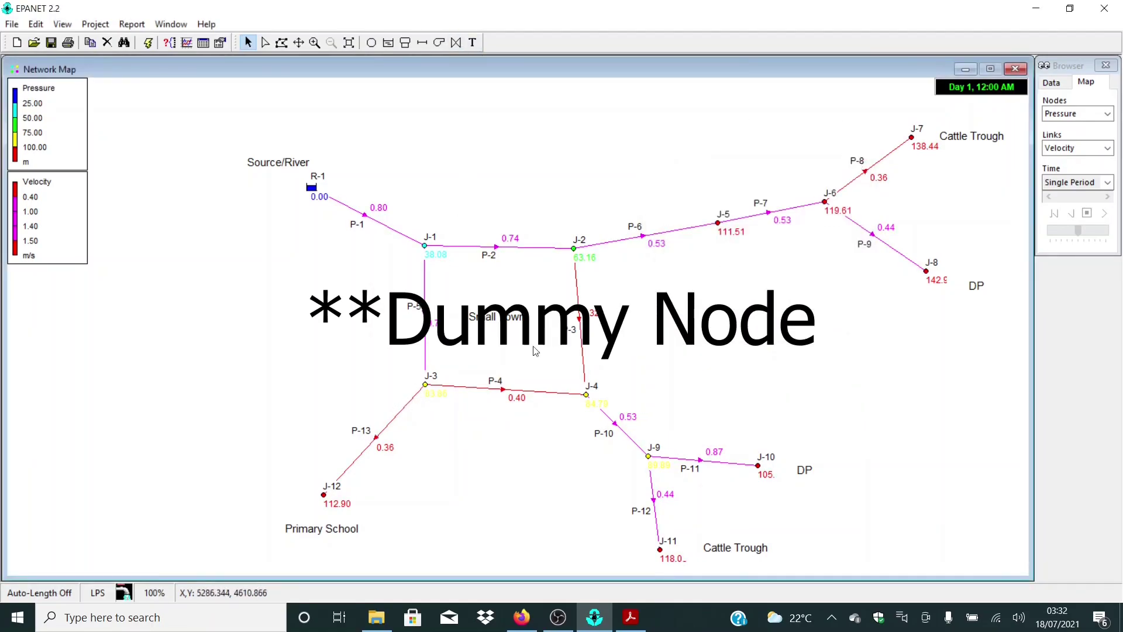
pyautogui.doubleClick(397, 420)
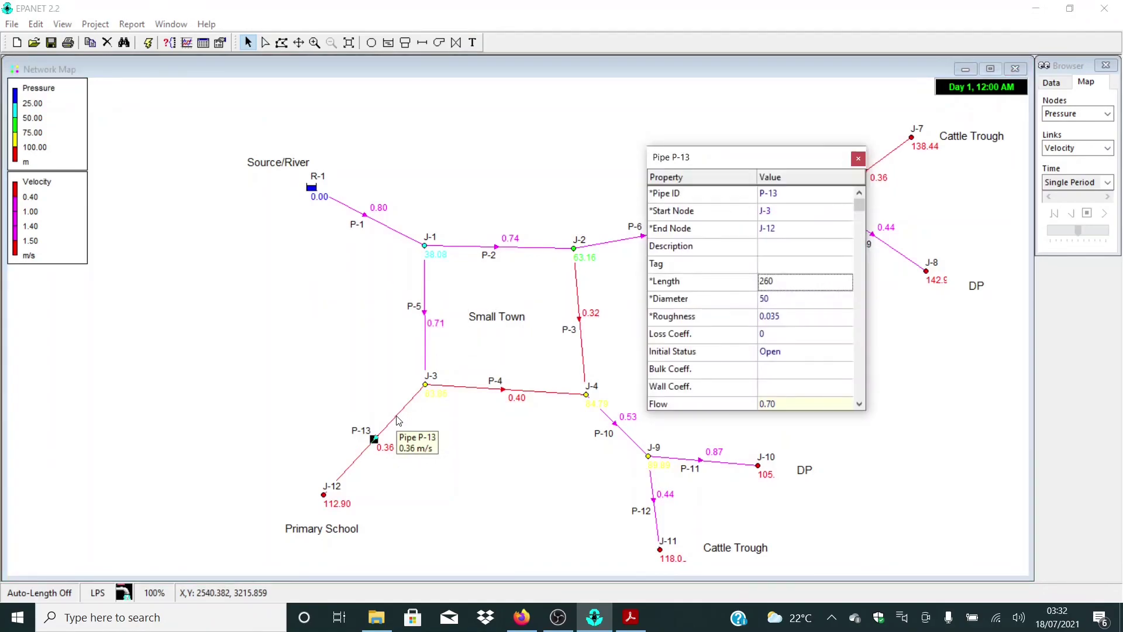
pyautogui.click(777, 287)
pyautogui.press('Down')
pyautogui.press('Down')
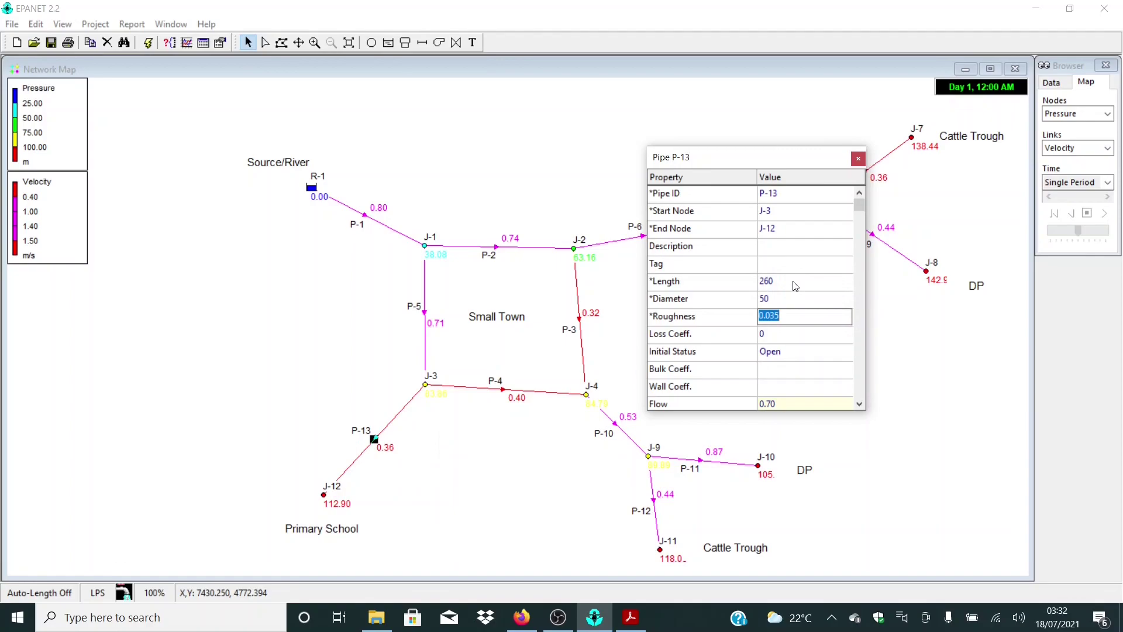
pyautogui.click(858, 158)
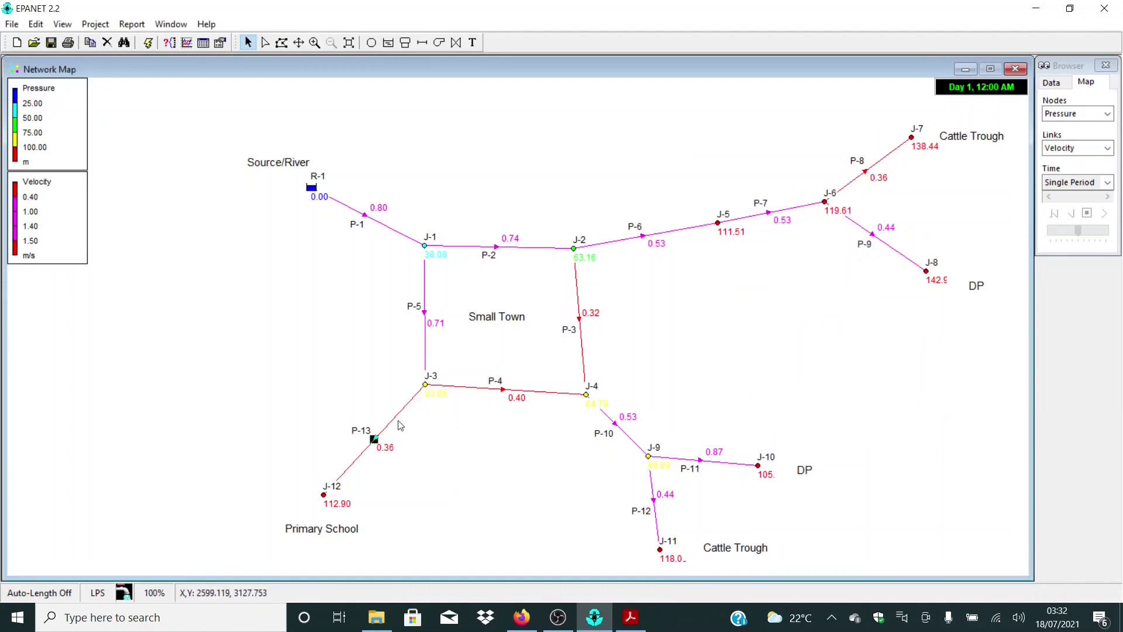
# - Delete pipe P-13 and place a new junction between J-3 and J-12, closer to J-3
pyautogui.press('Delete')
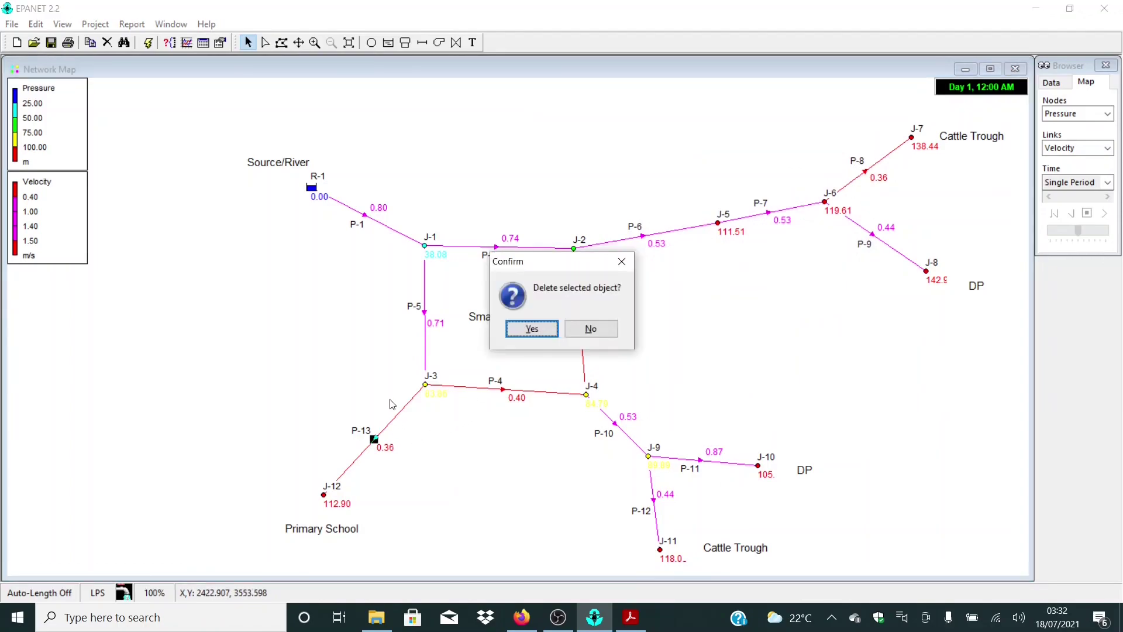
pyautogui.click(532, 329)
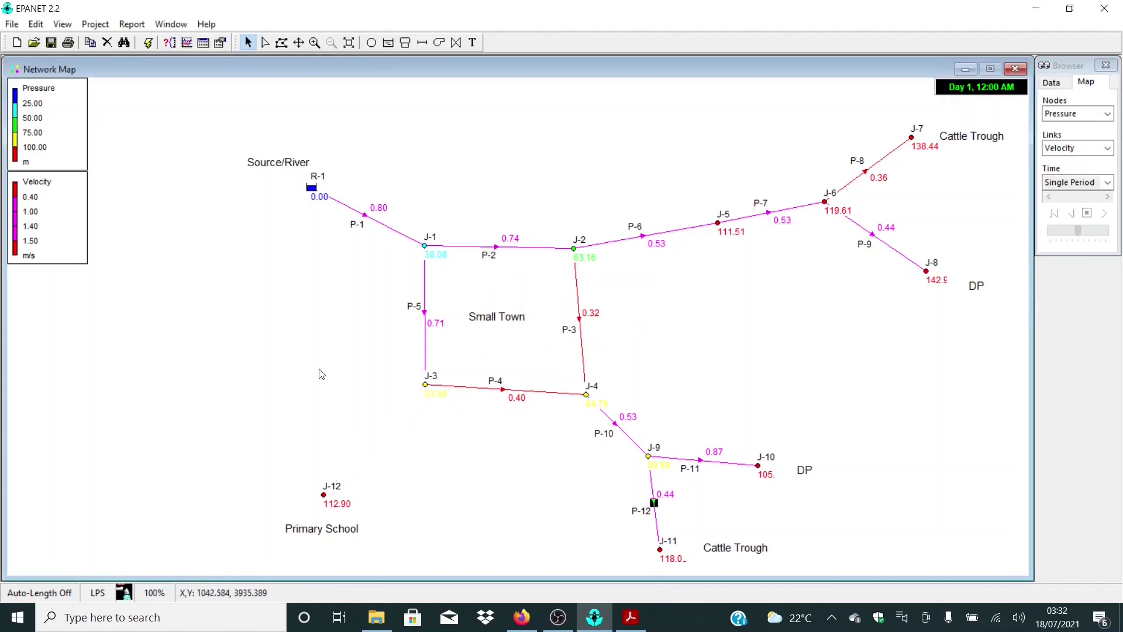
pyautogui.click(371, 42)
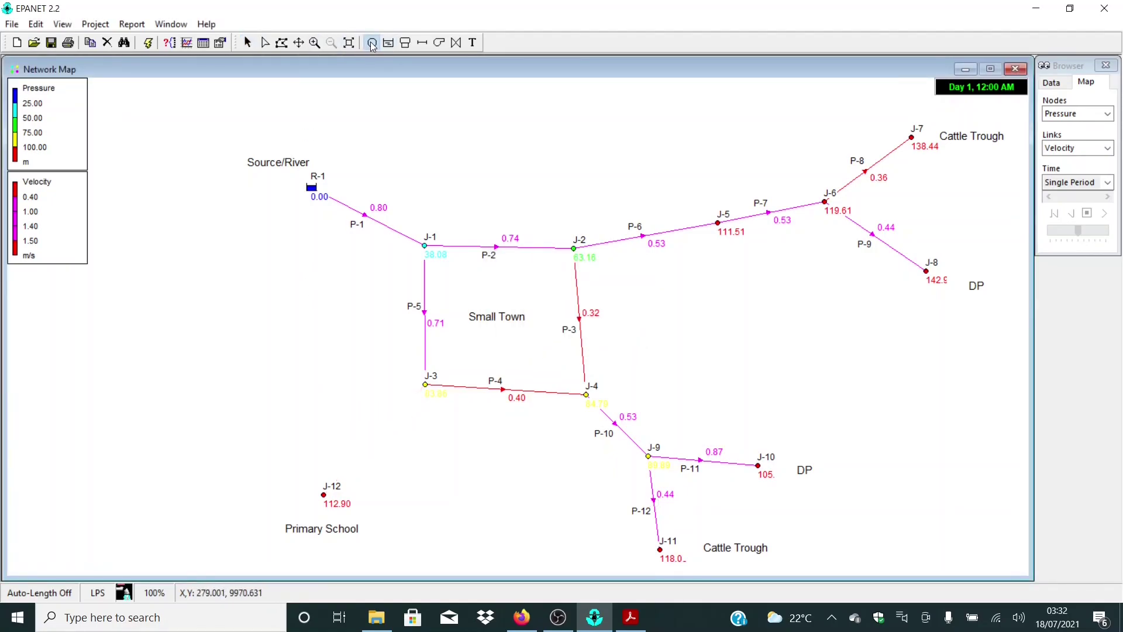
pyautogui.click(393, 422)
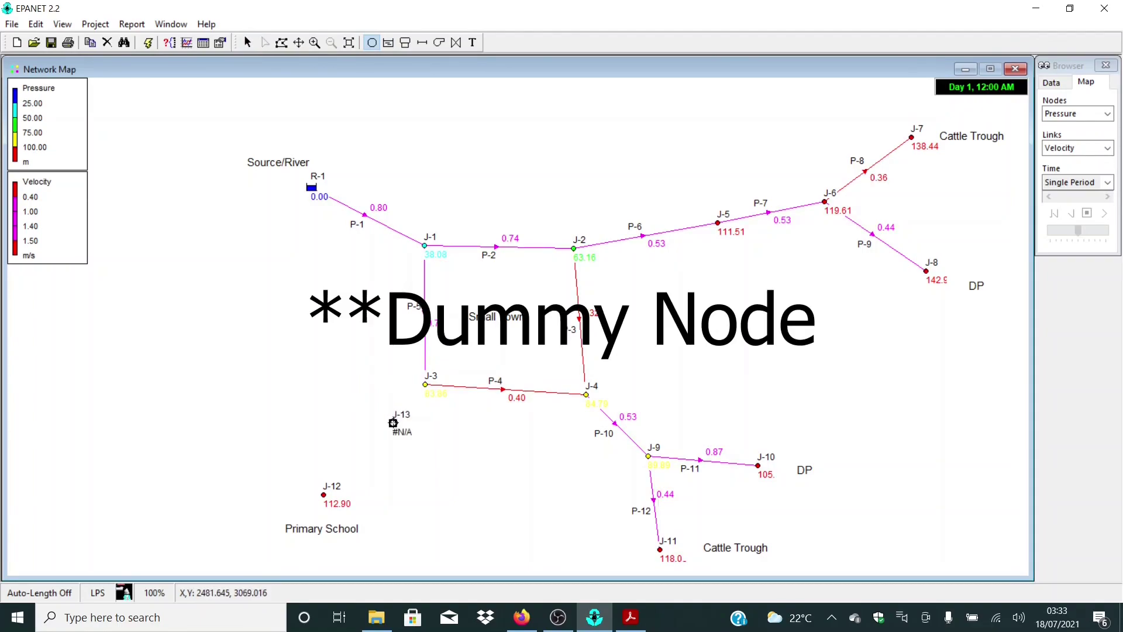
# - Draw a pipe from J-12 to the new junction below J-3
pyautogui.click(422, 42)
pyautogui.click(325, 493)
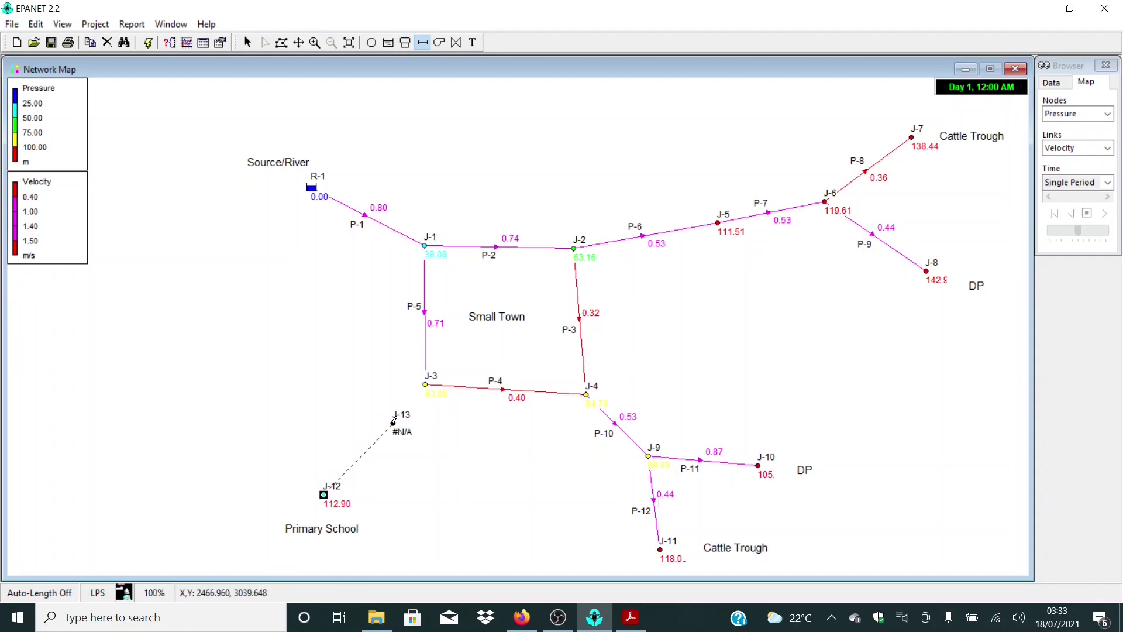
pyautogui.click(393, 422)
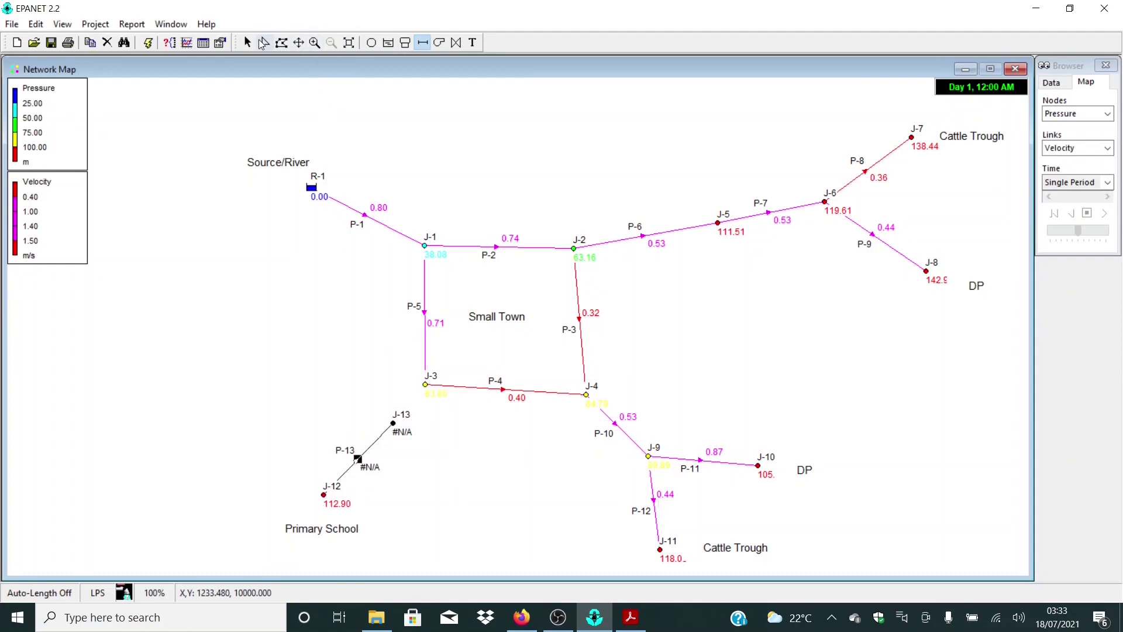
# - Set the new pipe's length to 260, diameter to 50 and roughness to 0.035
pyautogui.click(248, 42)
pyautogui.doubleClick(356, 460)
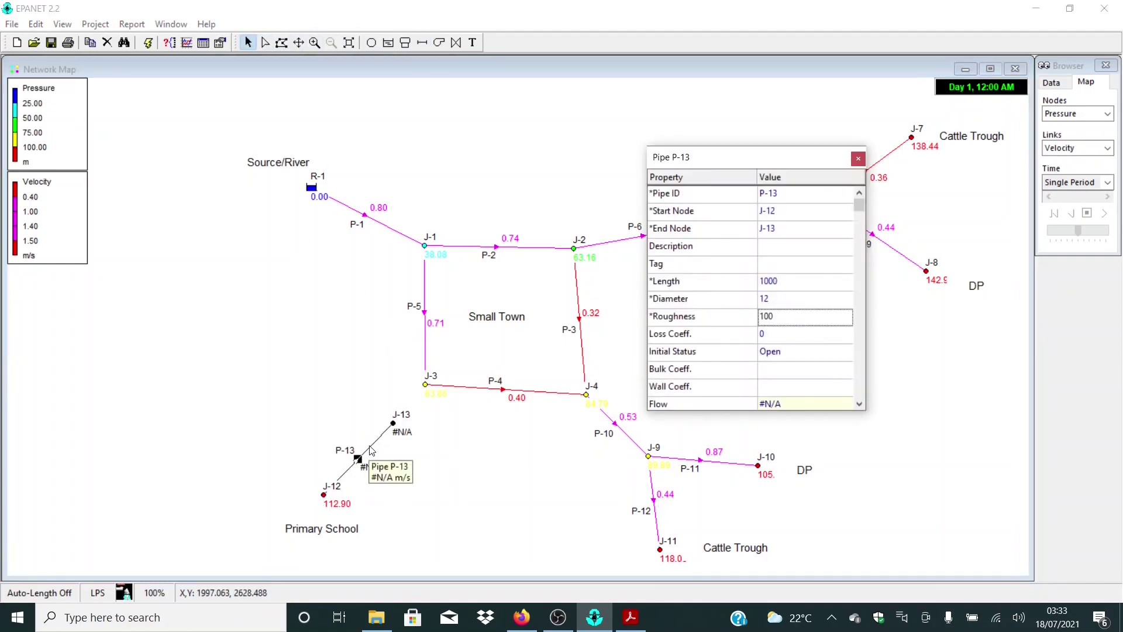
pyautogui.click(786, 283)
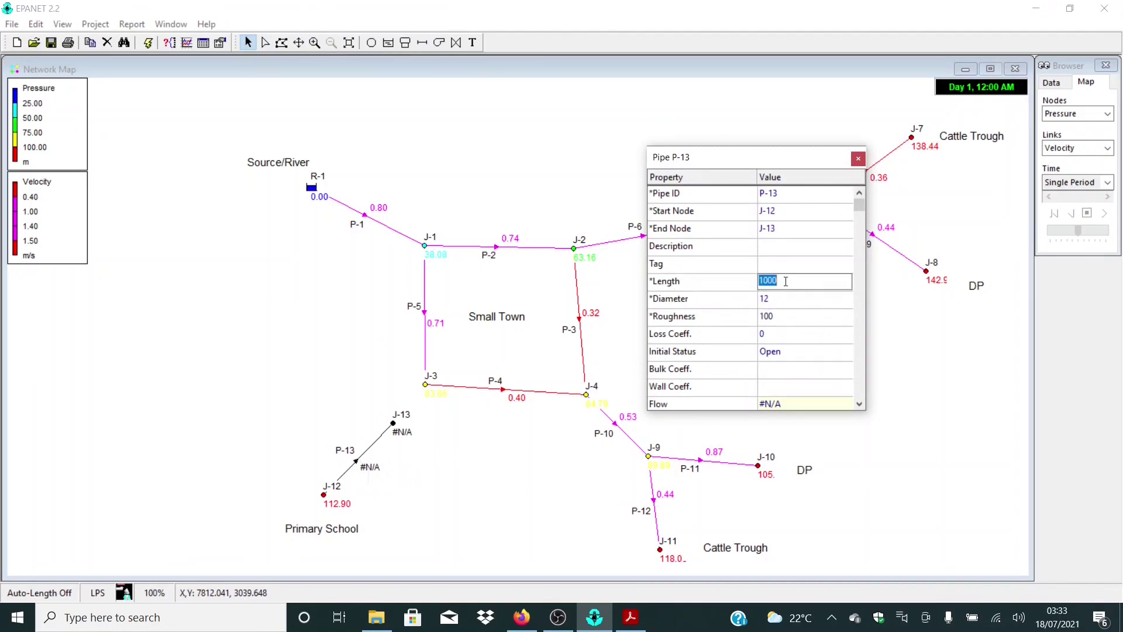
pyautogui.write('260')
pyautogui.click(767, 300)
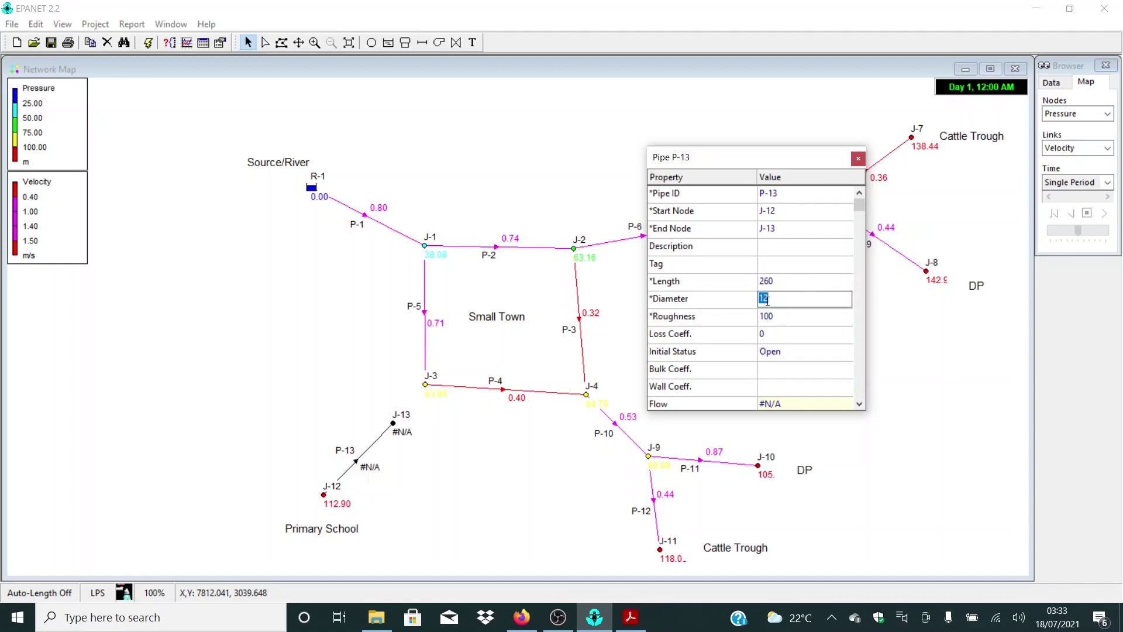
pyautogui.write('50')
pyautogui.press('Return')
pyautogui.click(771, 316)
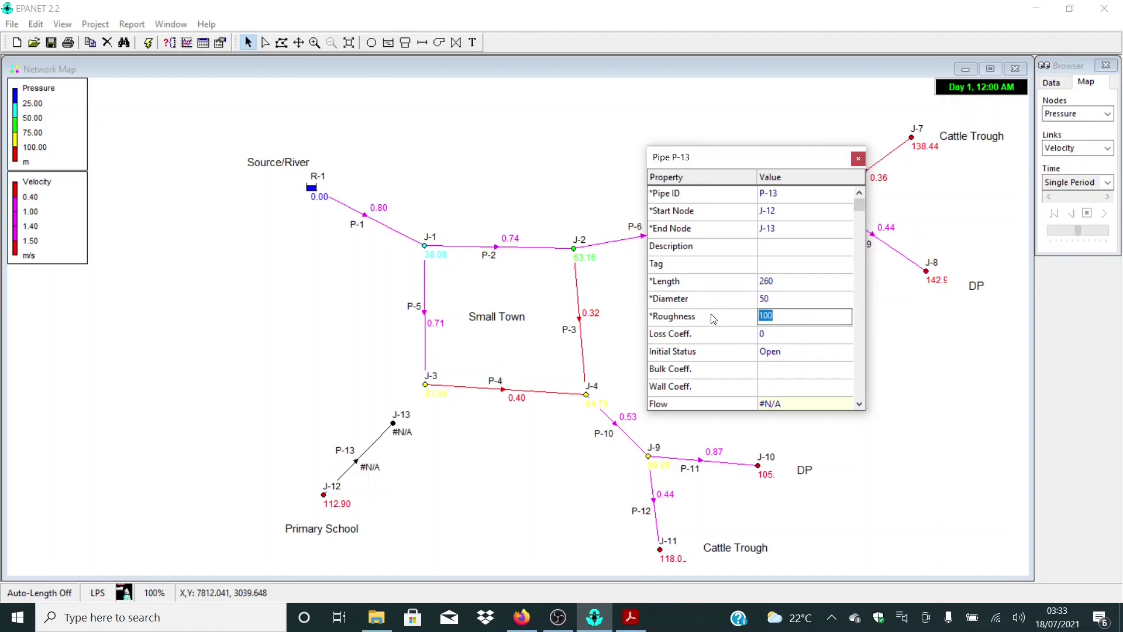
pyautogui.write('0.035')
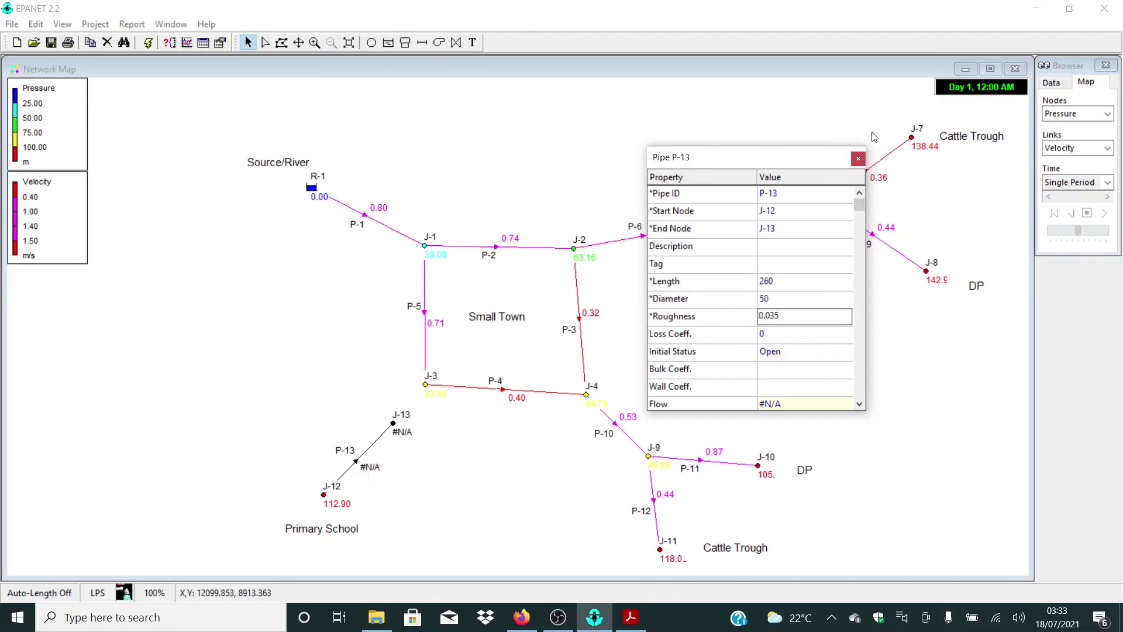
pyautogui.click(858, 159)
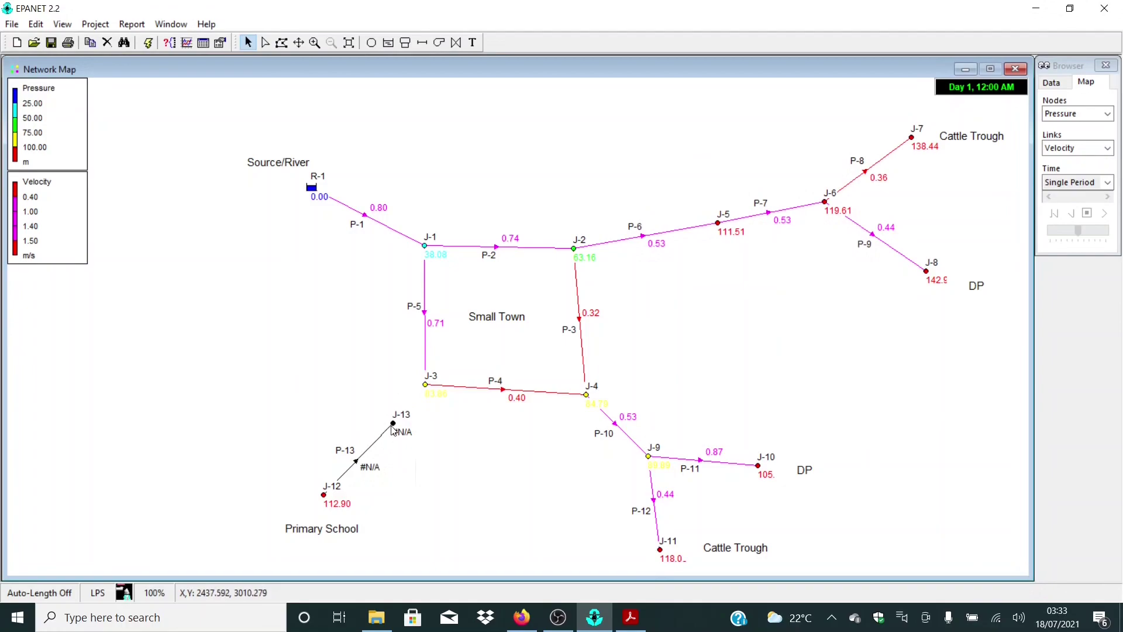
# - Add a valve from the new junction to J-3
pyautogui.click(357, 460)
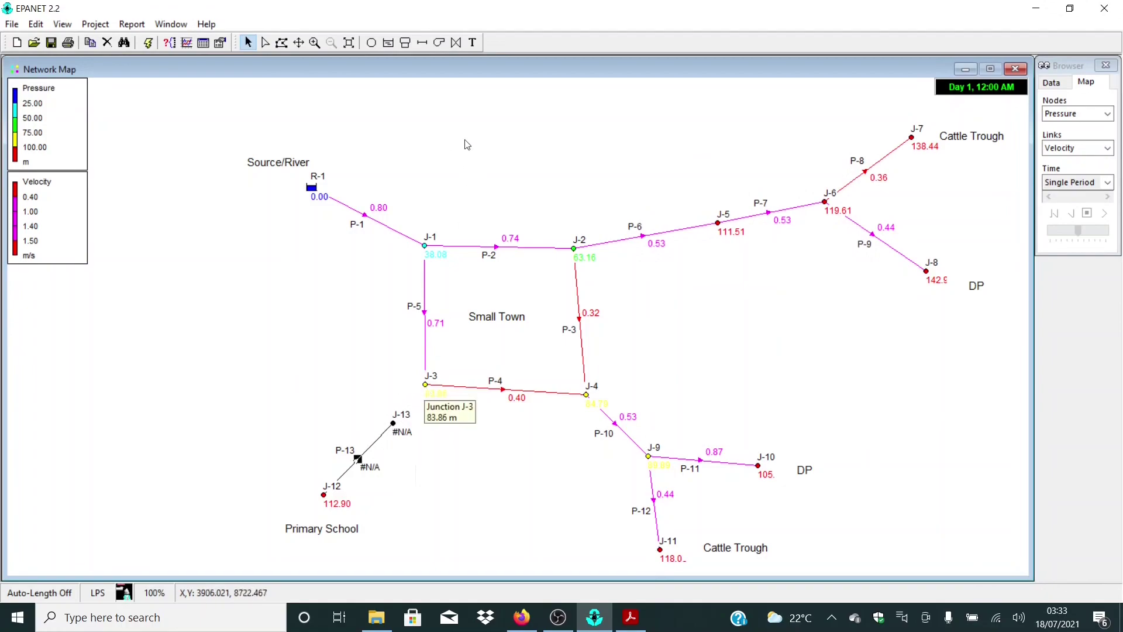
pyautogui.click(456, 42)
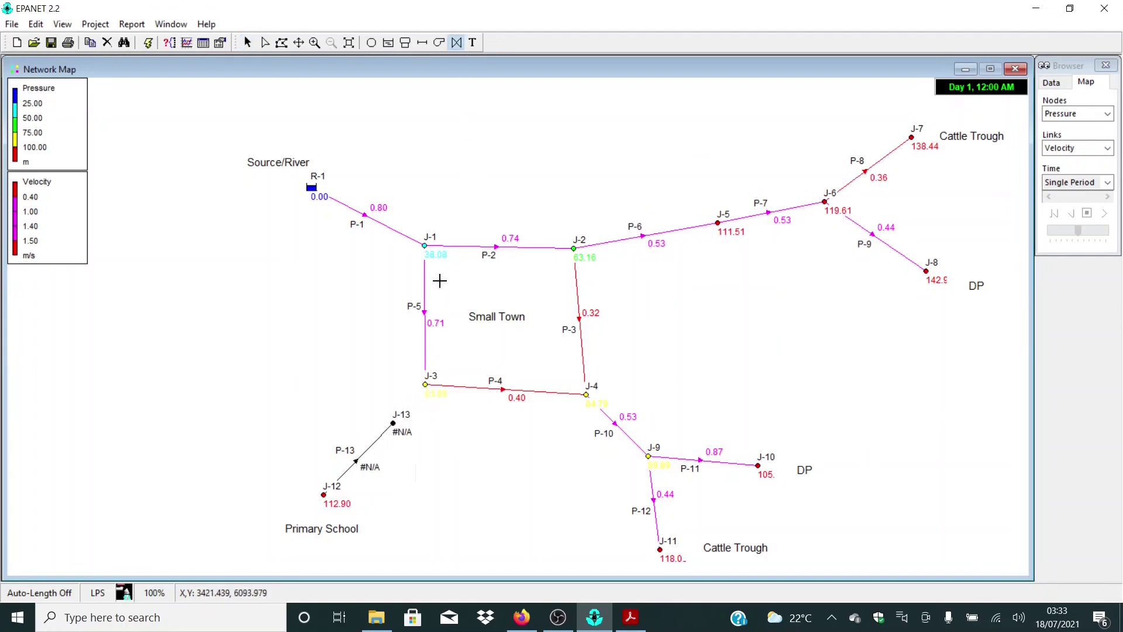
pyautogui.click(393, 423)
pyautogui.click(425, 383)
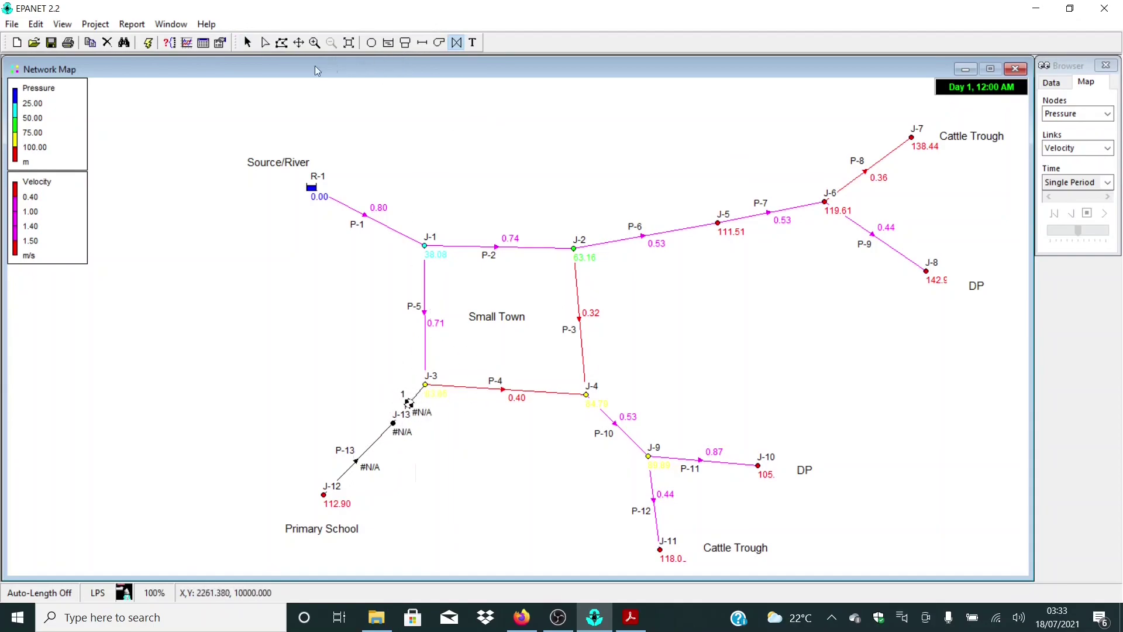
pyautogui.click(248, 42)
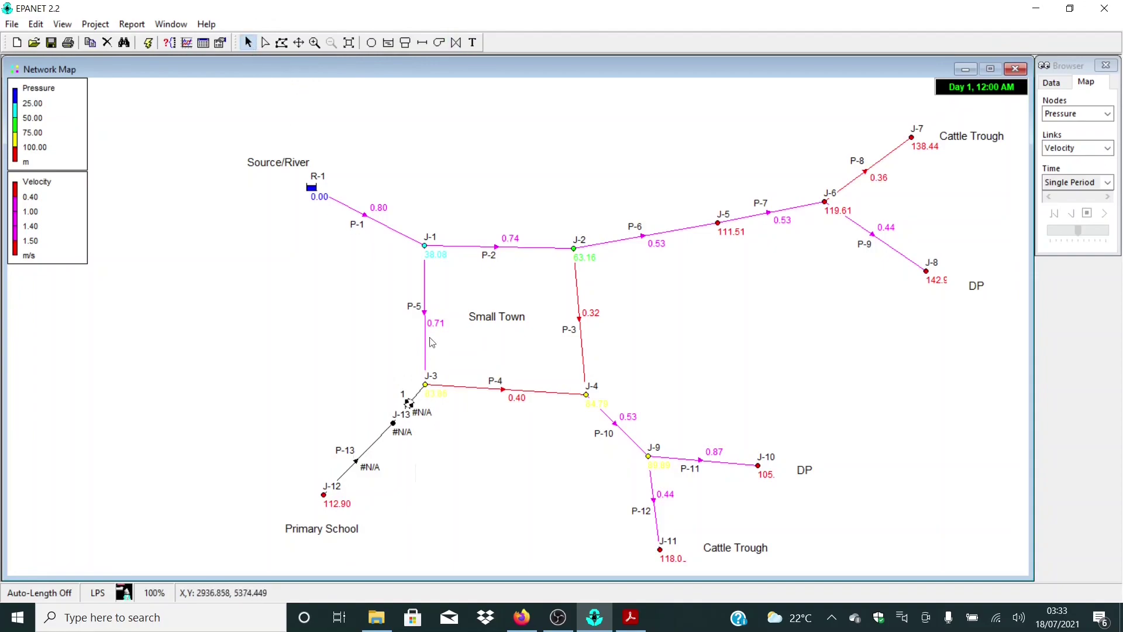
# - Review the properties of the valve between J-13 and J-3, keeping type PRV, setting 0 and fixed status None
pyautogui.doubleClick(408, 402)
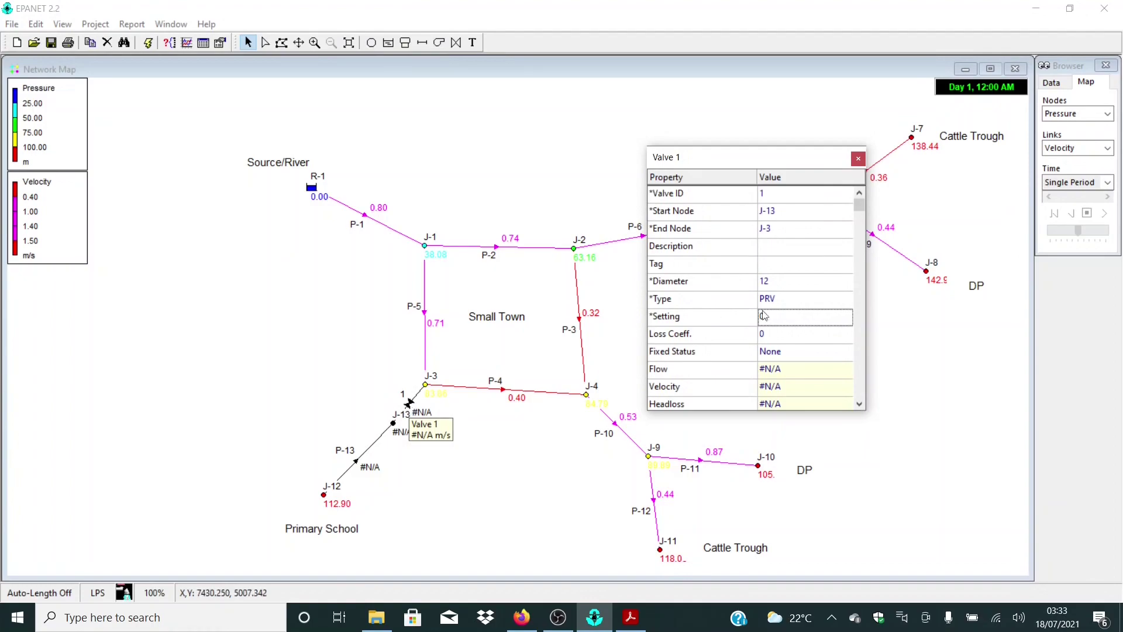
pyautogui.click(784, 300)
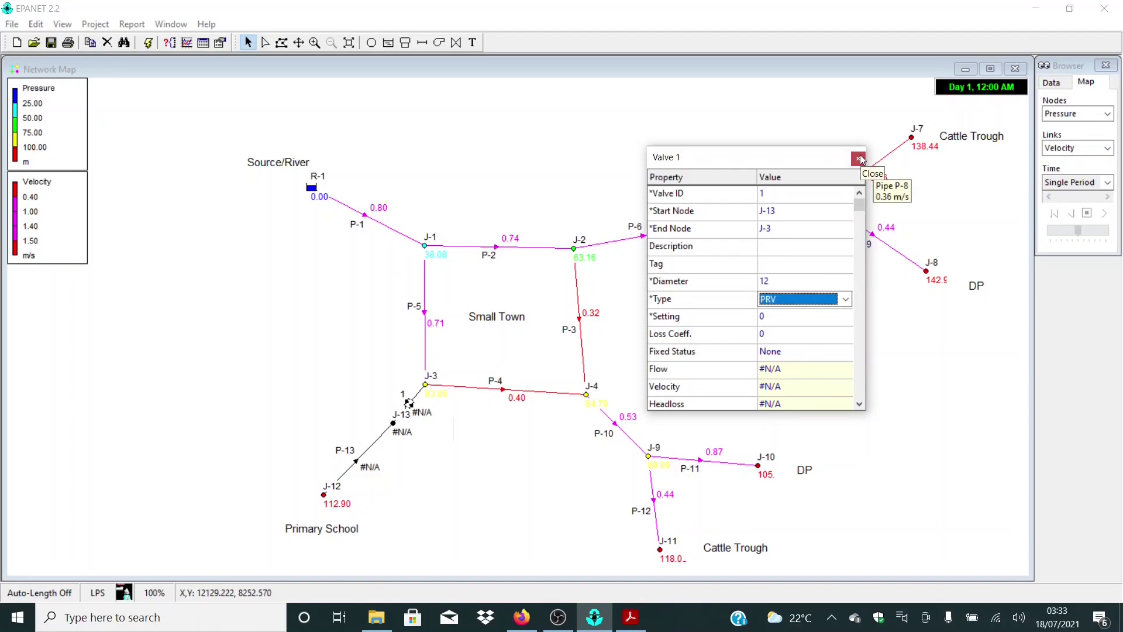
pyautogui.click(786, 302)
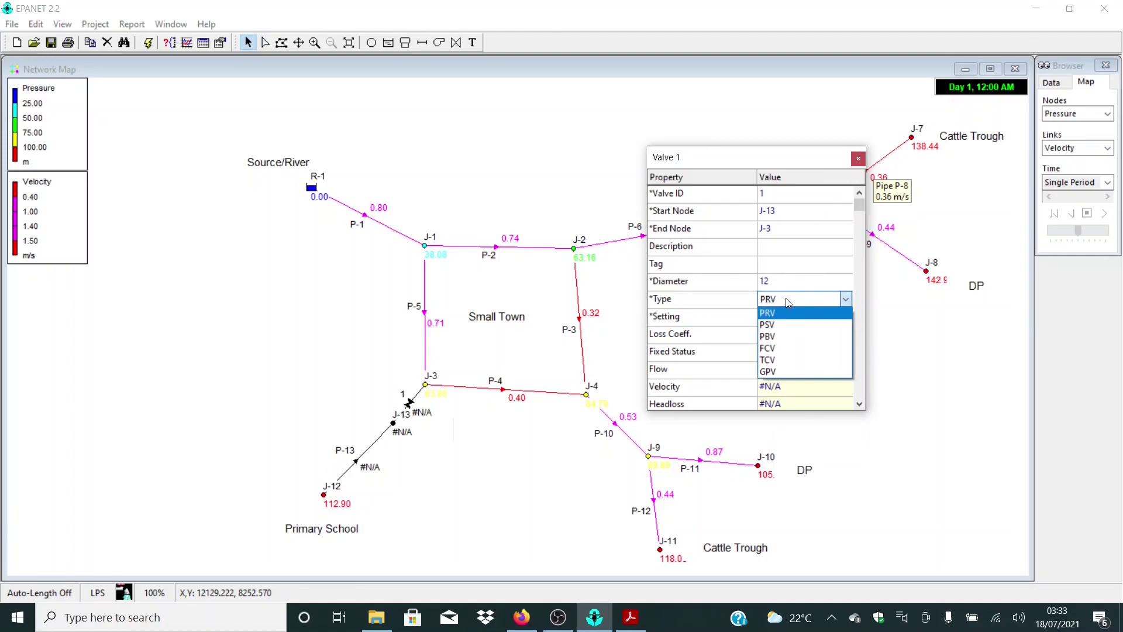
pyautogui.click(787, 300)
pyautogui.click(693, 320)
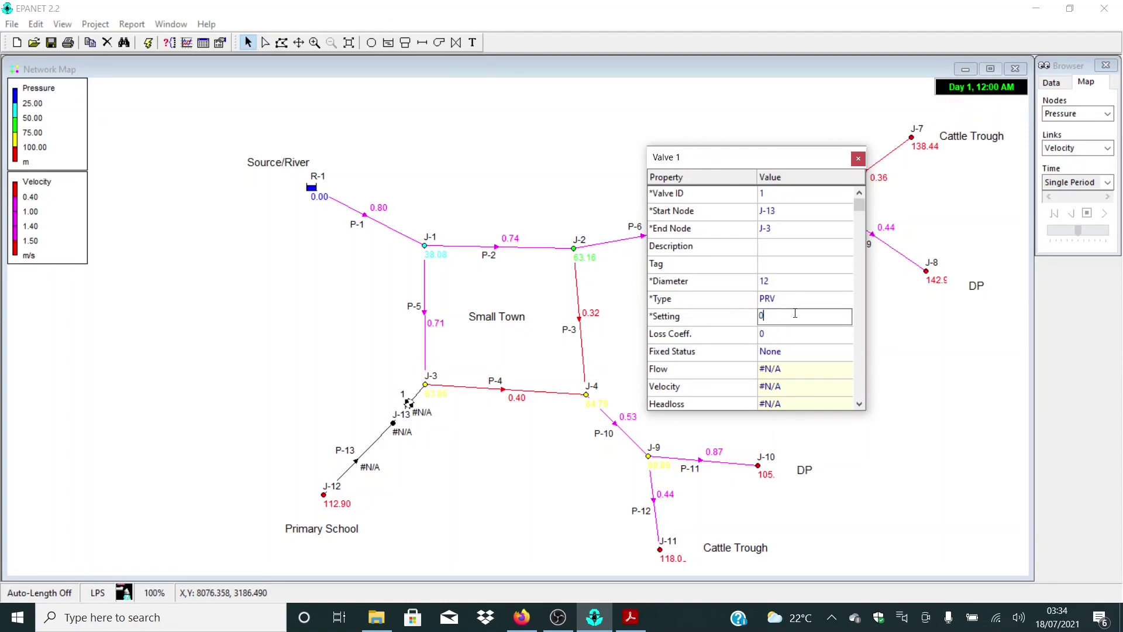
pyautogui.click(710, 317)
pyautogui.click(674, 353)
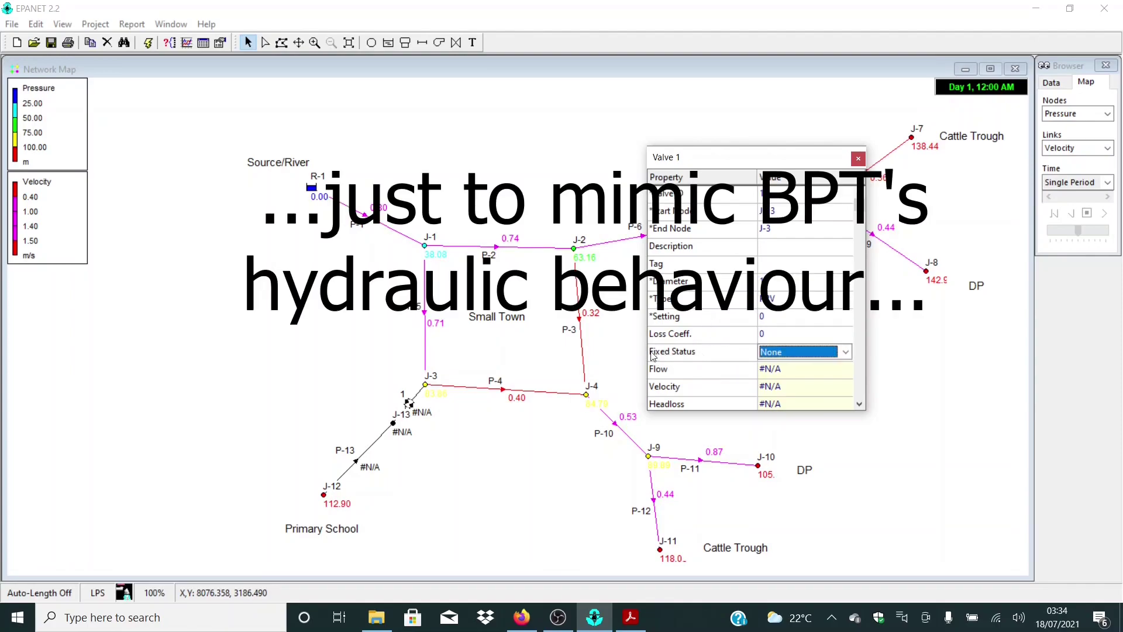
pyautogui.click(774, 352)
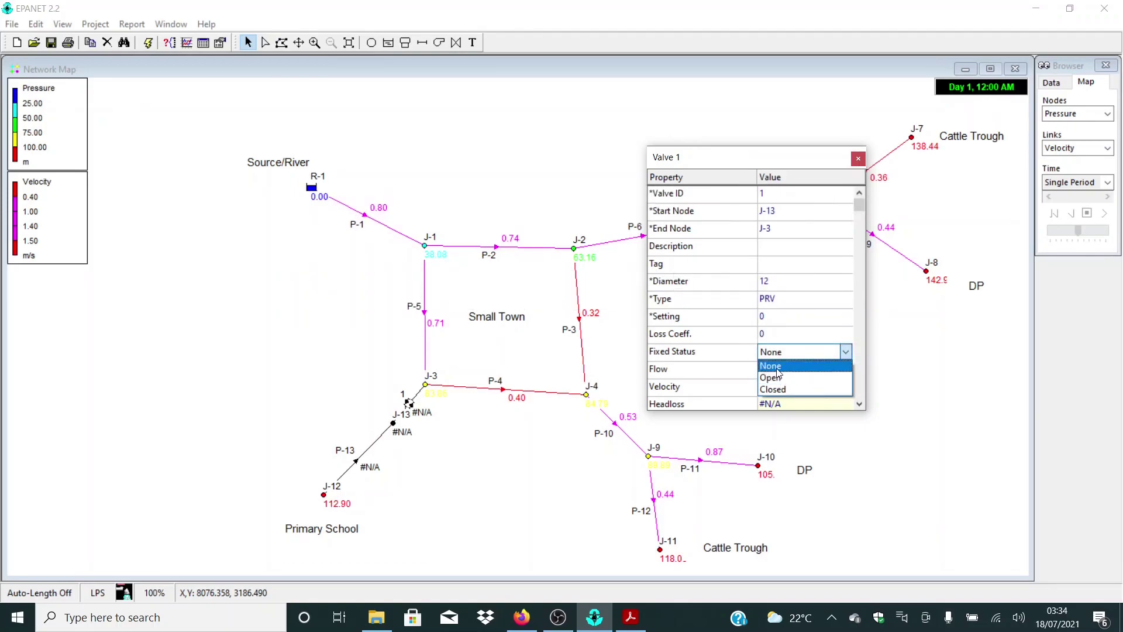
pyautogui.click(777, 370)
pyautogui.click(858, 158)
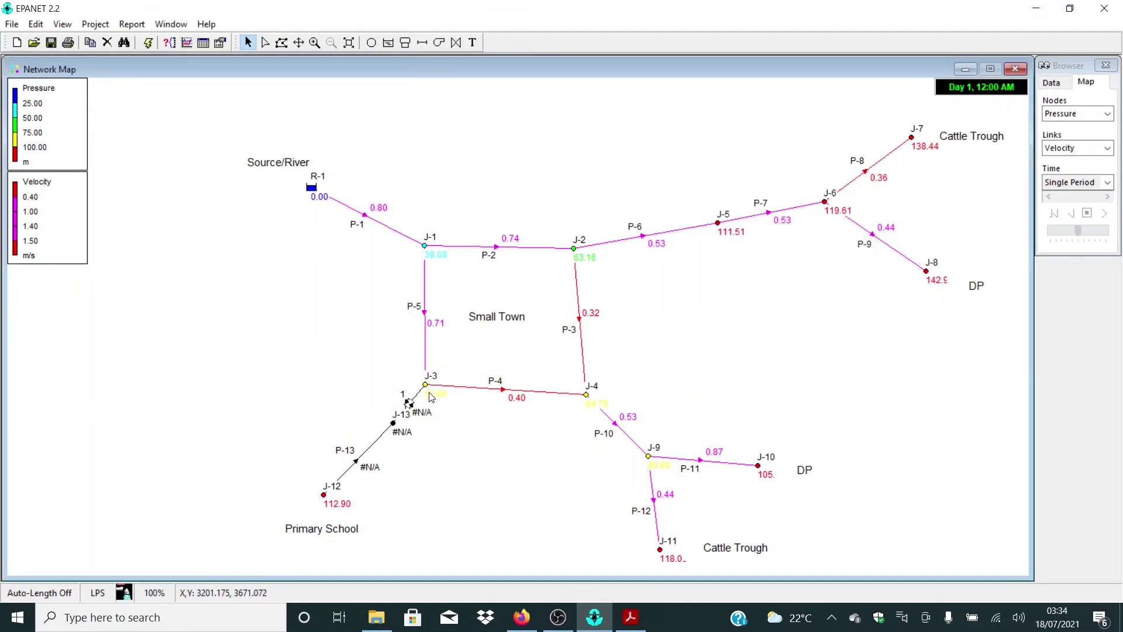
# - Inspect the properties of junctions J-13 and J-3 and look up J-3's elevation
pyautogui.moveTo(426, 387)
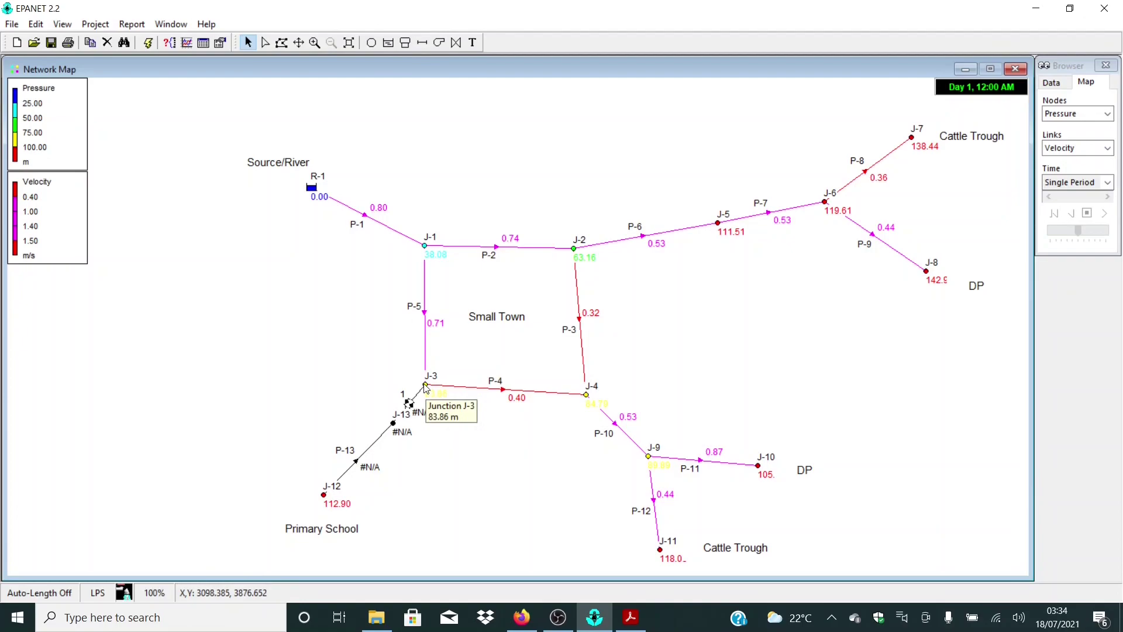
pyautogui.doubleClick(394, 423)
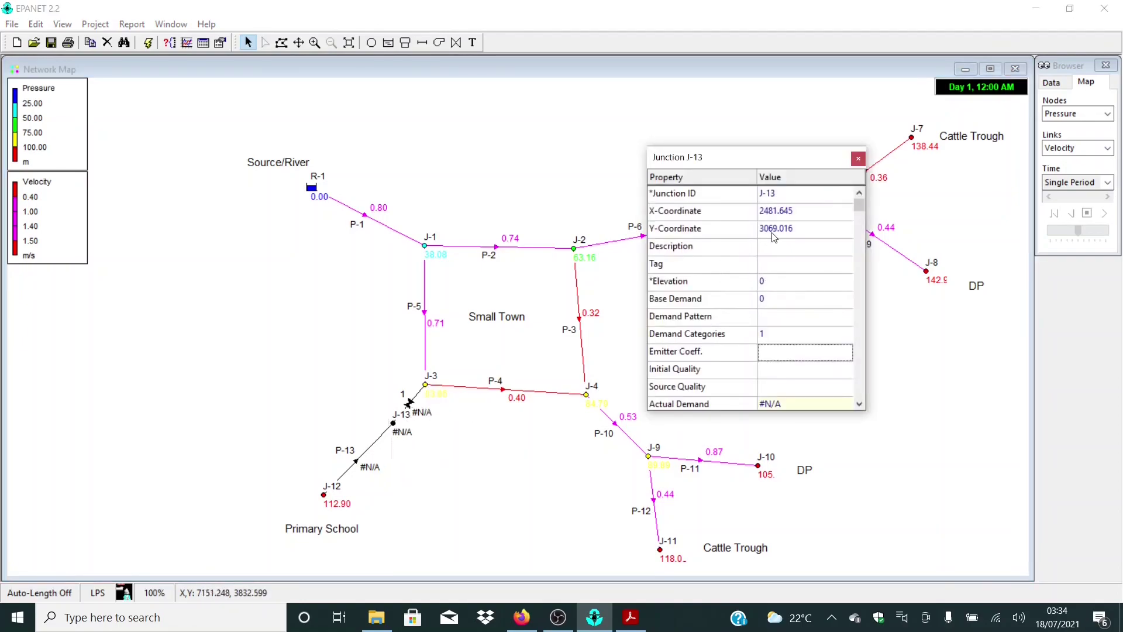
pyautogui.click(784, 193)
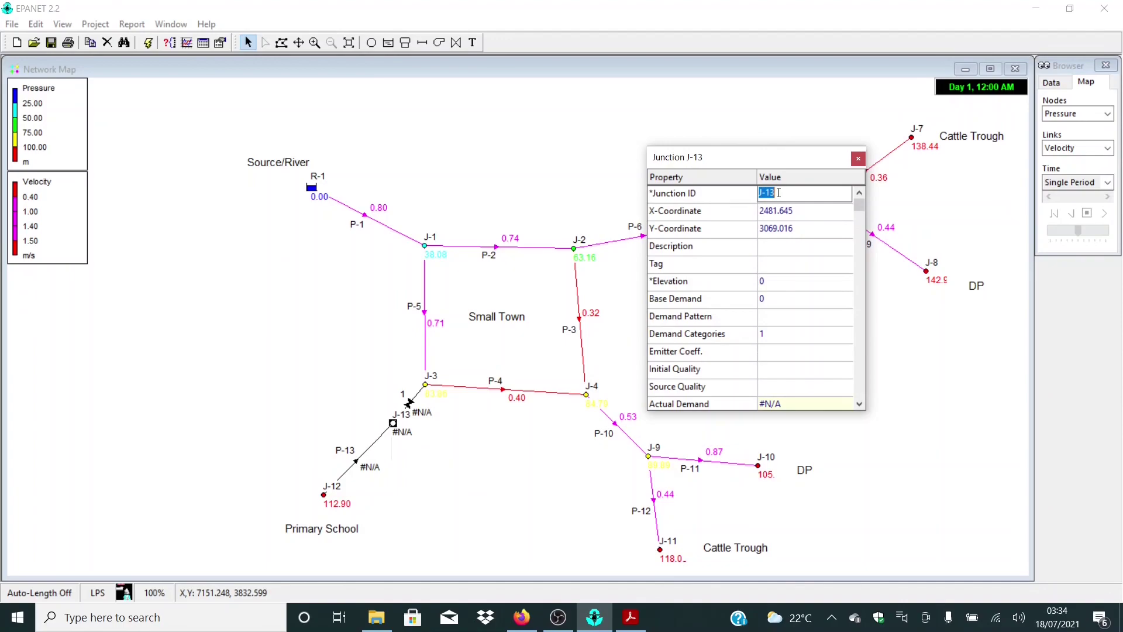
pyautogui.click(859, 158)
pyautogui.doubleClick(425, 385)
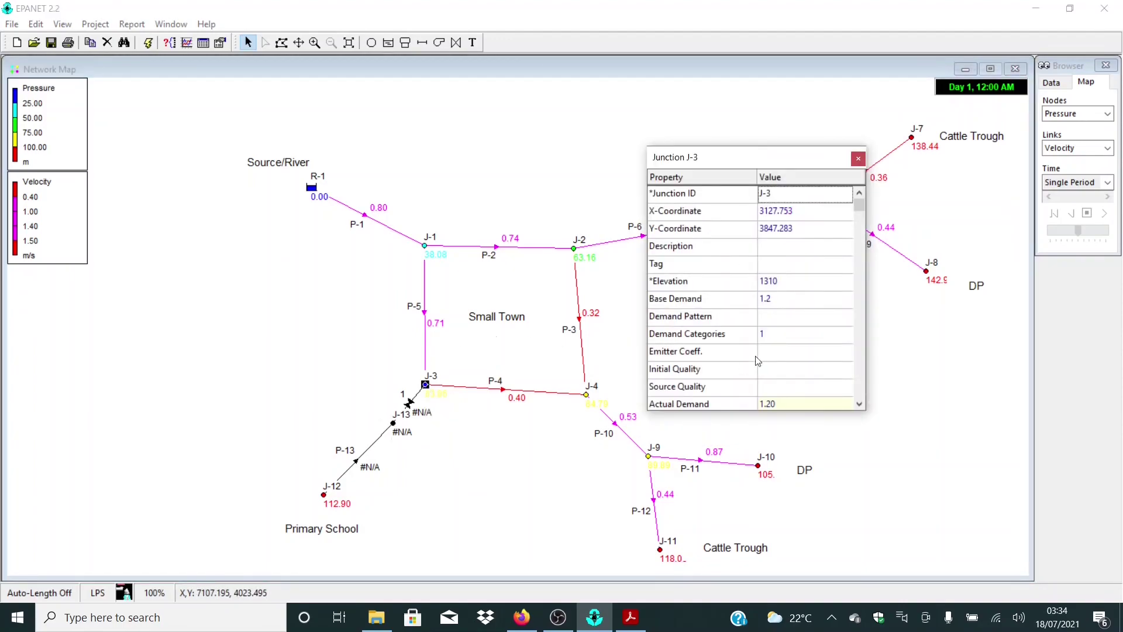
pyautogui.click(778, 282)
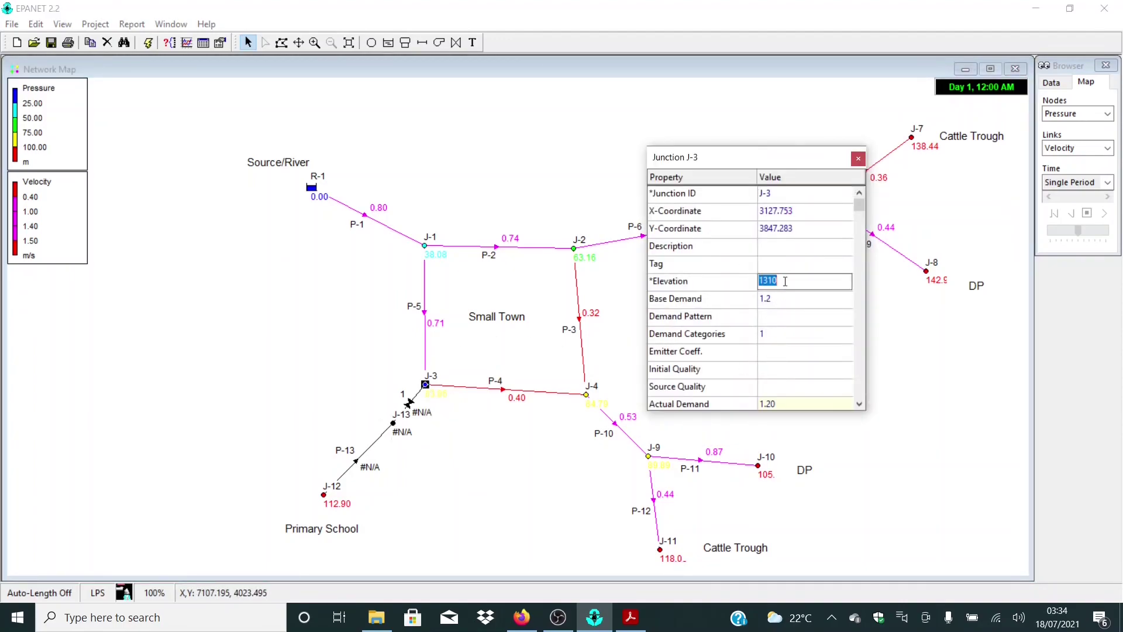
pyautogui.click(858, 159)
# - Set junction J-13's elevation to 1310 and compare it with the elevation of J-3
pyautogui.doubleClick(393, 423)
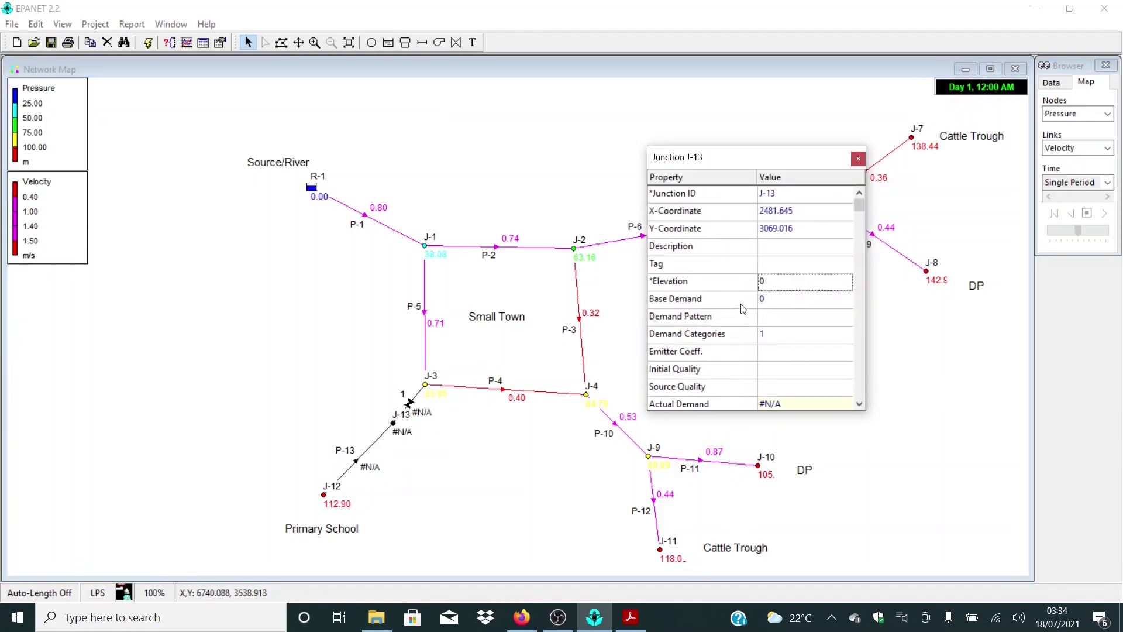
pyautogui.click(774, 279)
pyautogui.write('1310')
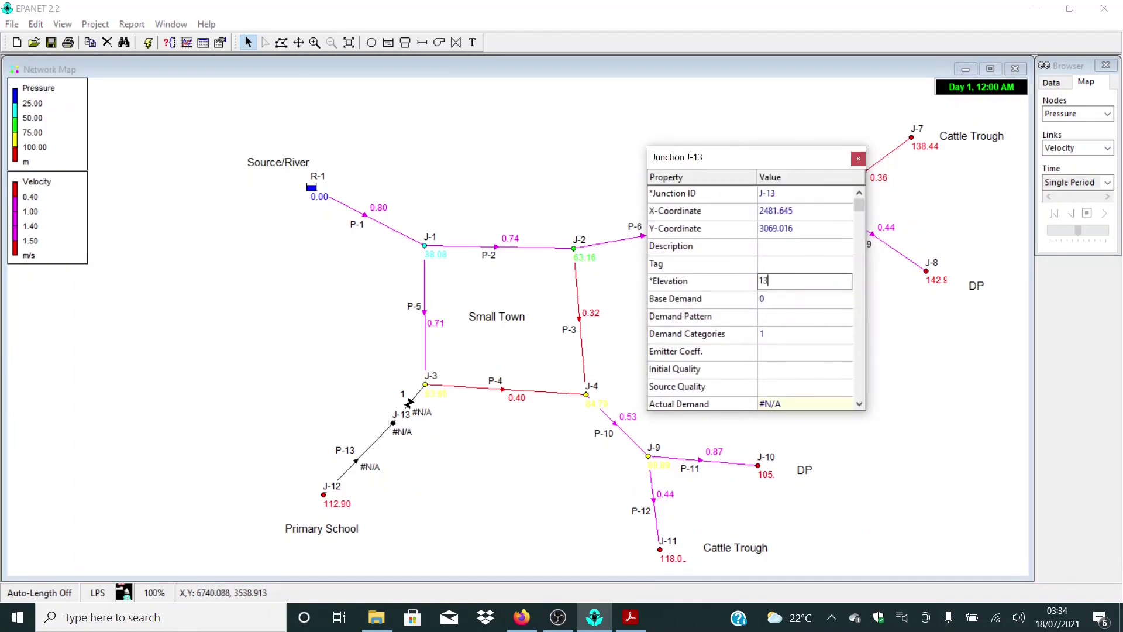
pyautogui.click(858, 159)
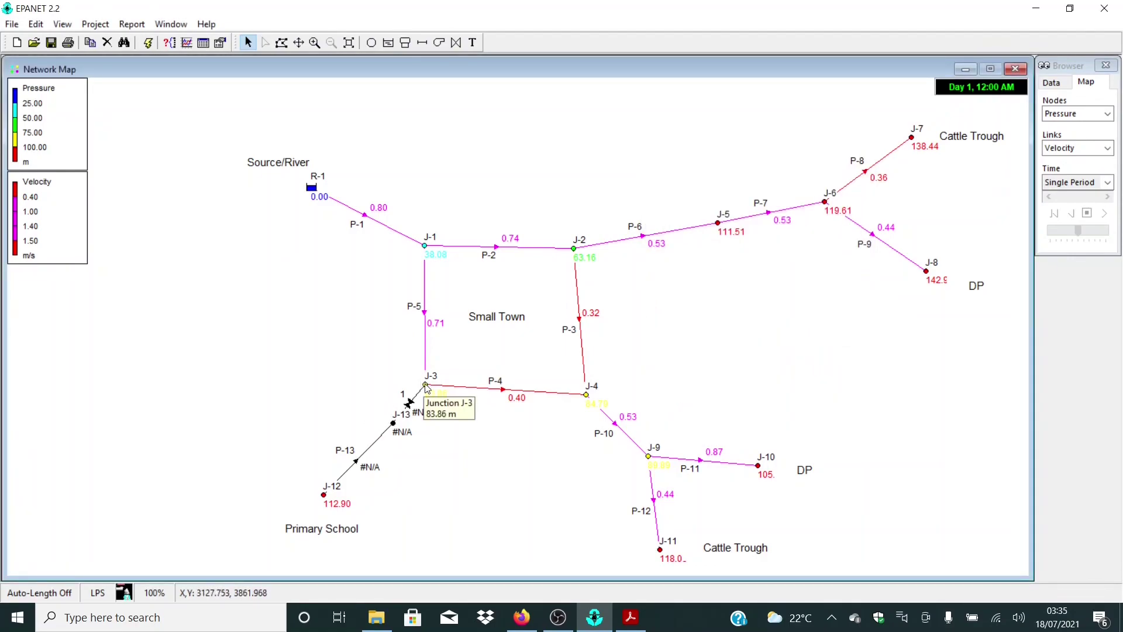
pyautogui.doubleClick(426, 384)
pyautogui.click(393, 423)
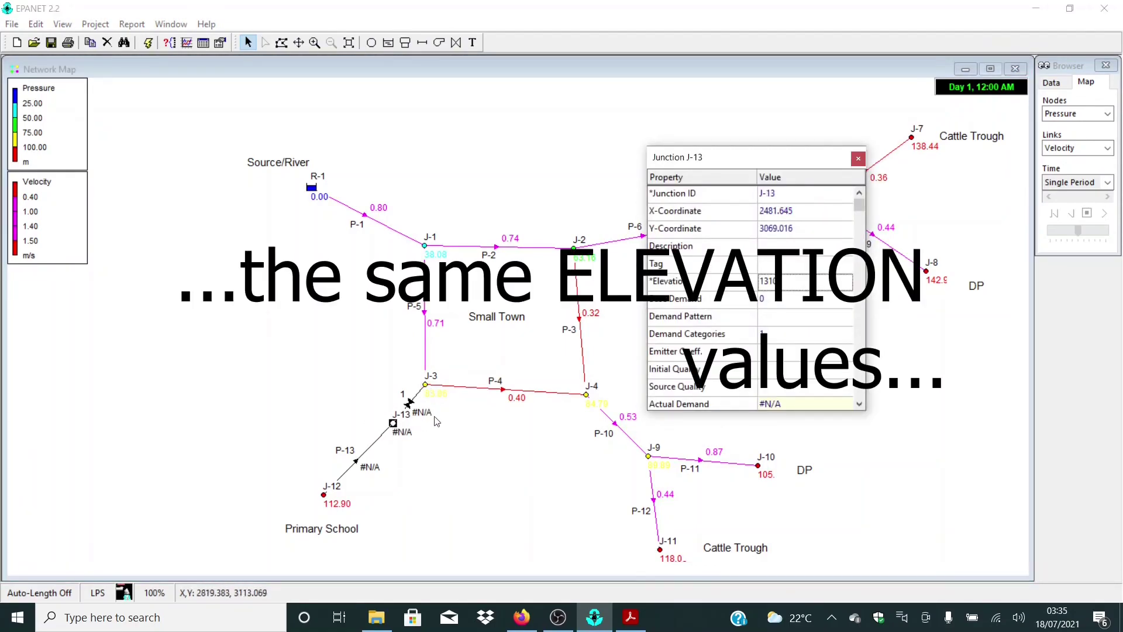
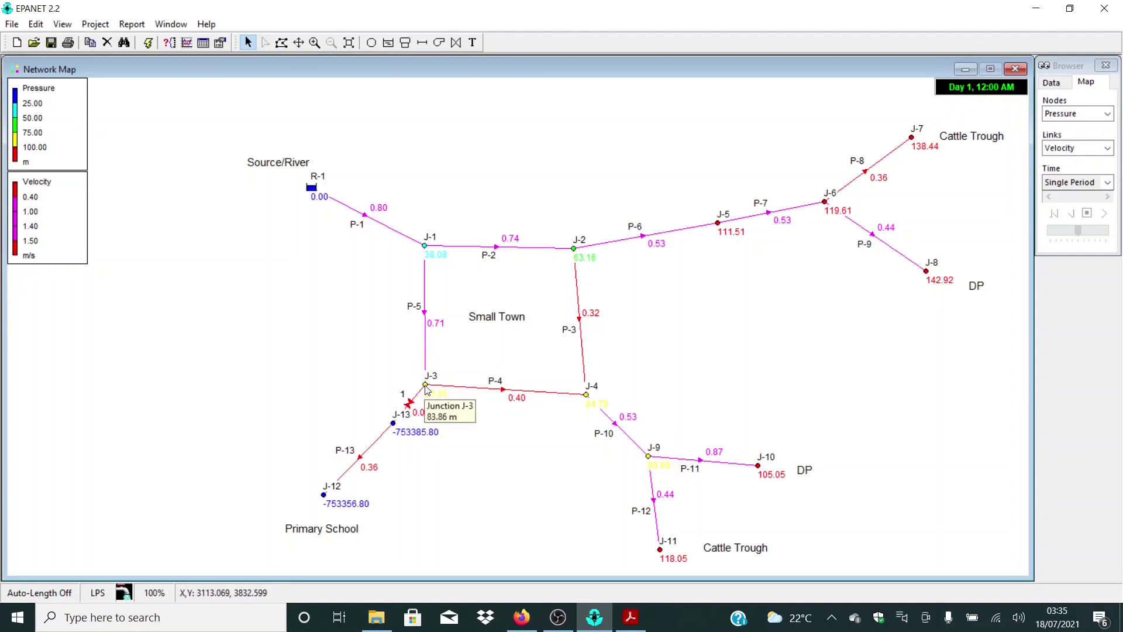
# - Close the status report and set the diameter of the valve between J-13 and J-3 to 63
pyautogui.doubleClick(408, 404)
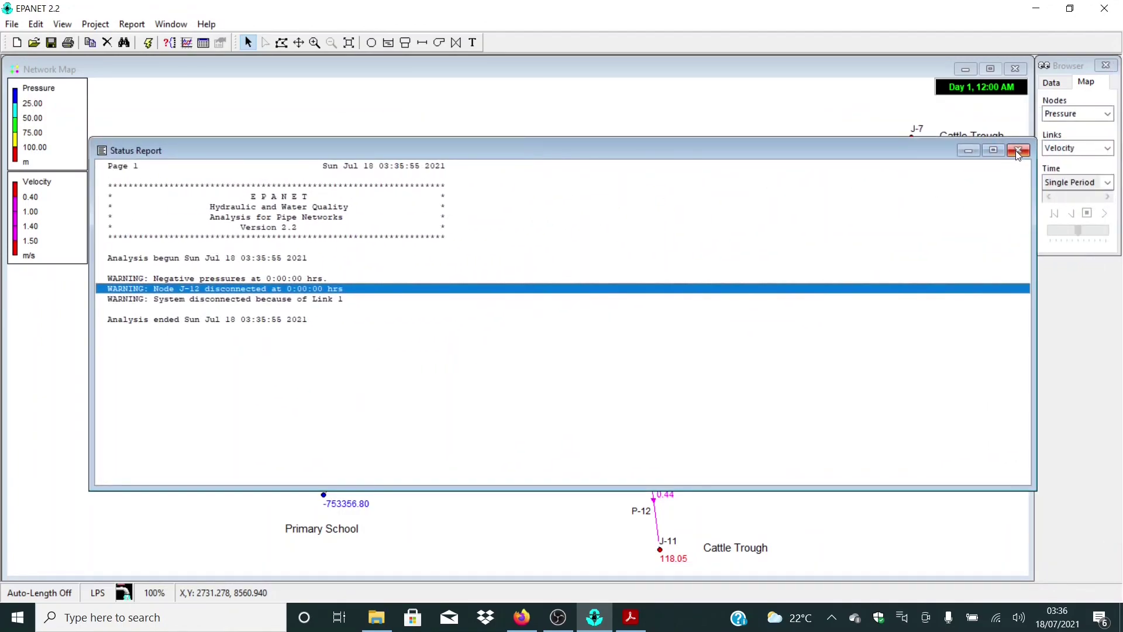
pyautogui.click(1016, 152)
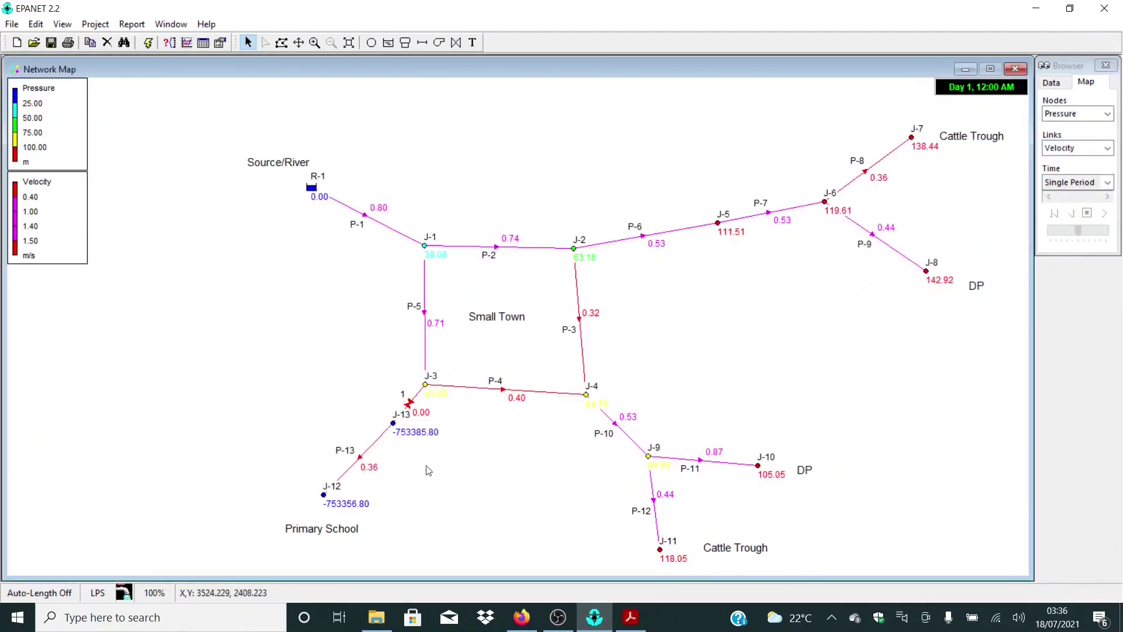
pyautogui.click(409, 403)
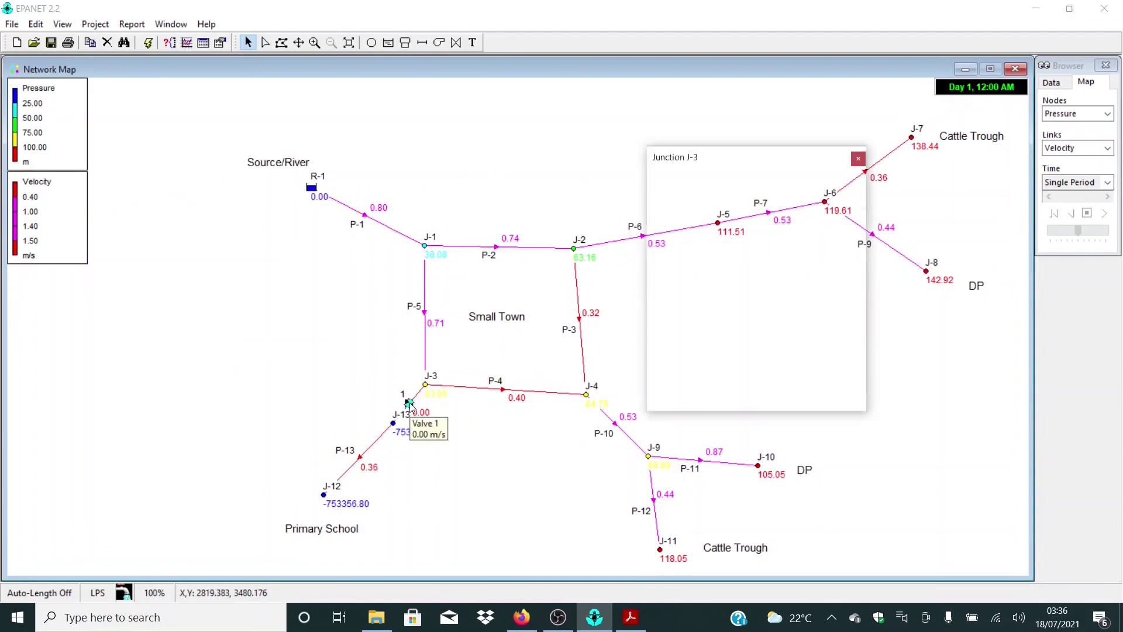
pyautogui.doubleClick(409, 403)
pyautogui.click(777, 282)
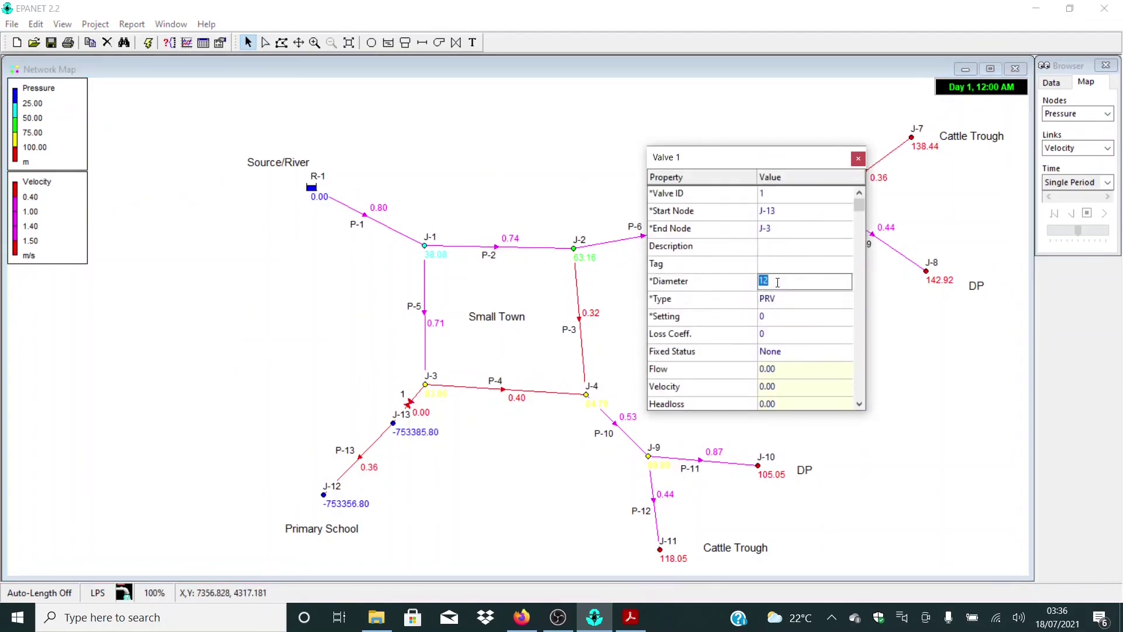
pyautogui.write('63')
# - Check the diameter of pipe P-13 and set the valve's diameter to the matching 50
pyautogui.click(378, 447)
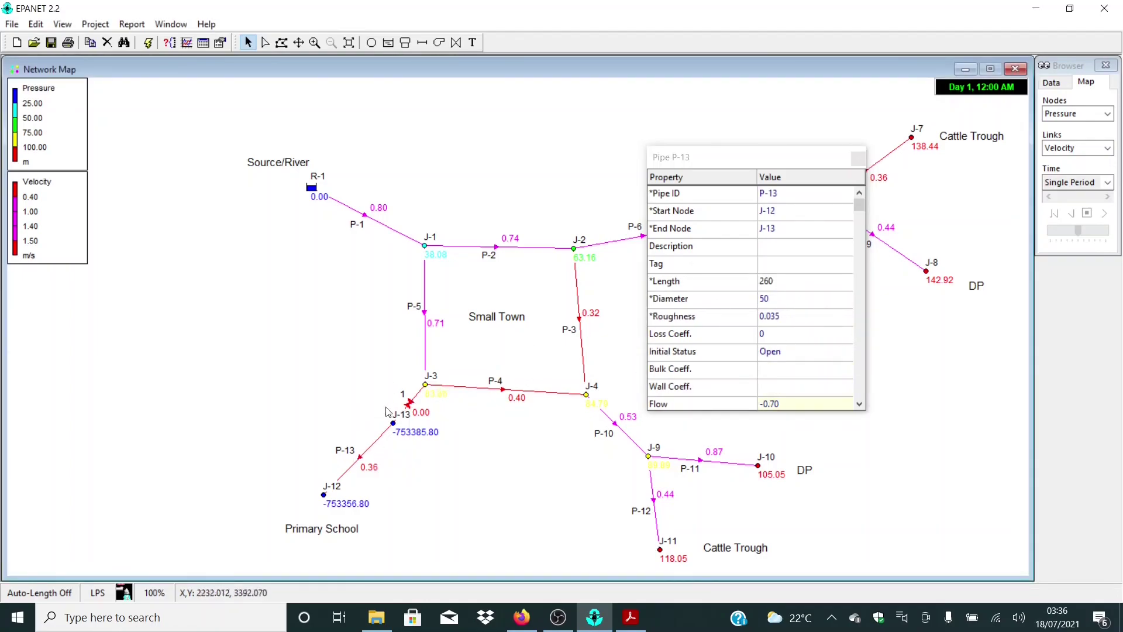
pyautogui.click(409, 403)
pyautogui.click(764, 284)
pyautogui.write('50')
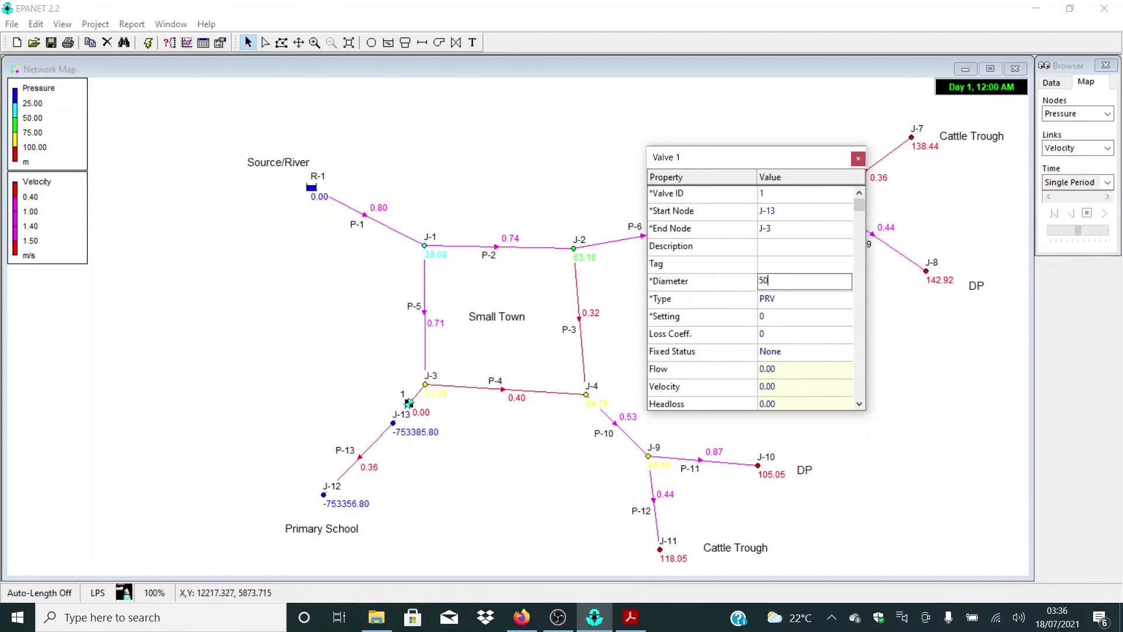
# - Run the hydraulic analysis and close the status report after reading its warnings
pyautogui.click(148, 42)
pyautogui.click(545, 328)
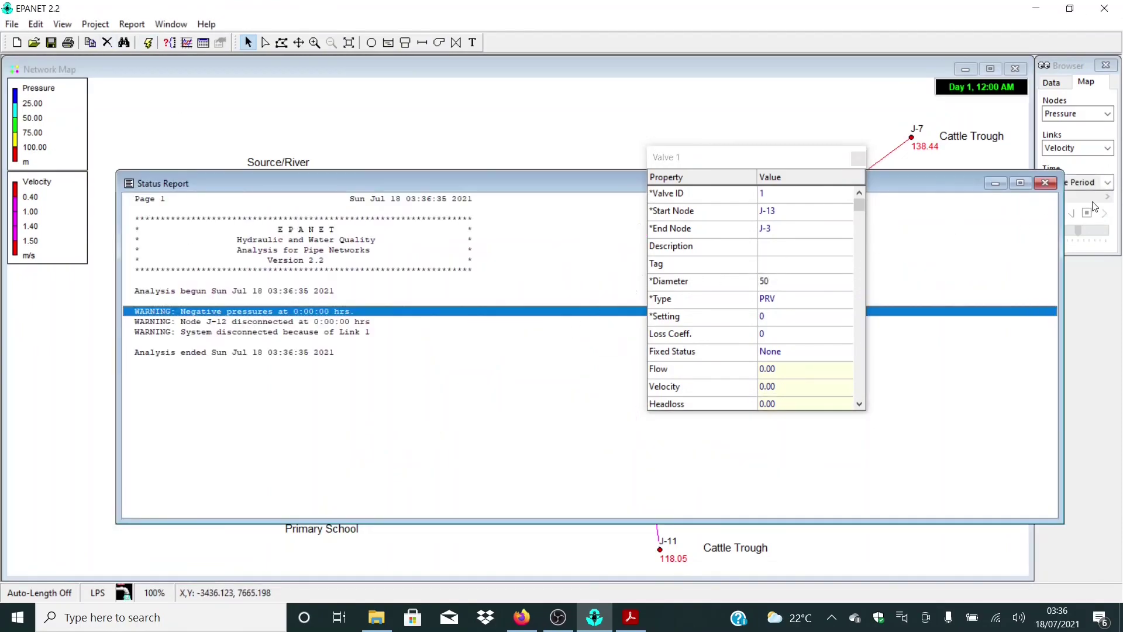
pyautogui.click(1046, 183)
# - Set the valve's fixed status to Open and rerun the hydraulic analysis
pyautogui.moveTo(419, 408)
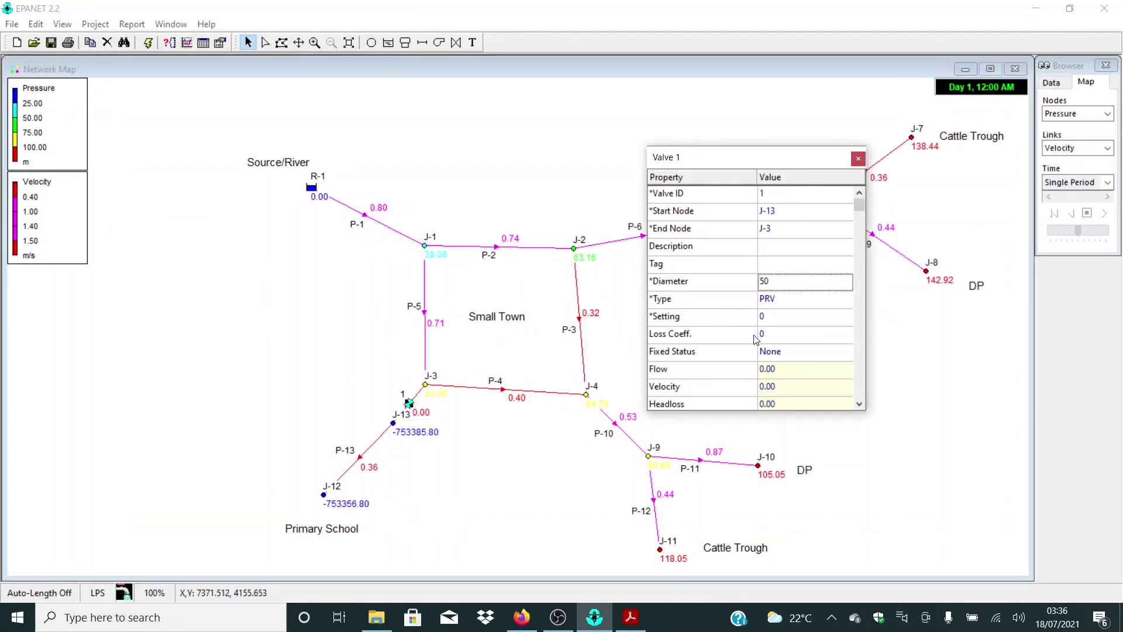
pyautogui.click(778, 353)
pyautogui.click(781, 352)
pyautogui.click(788, 379)
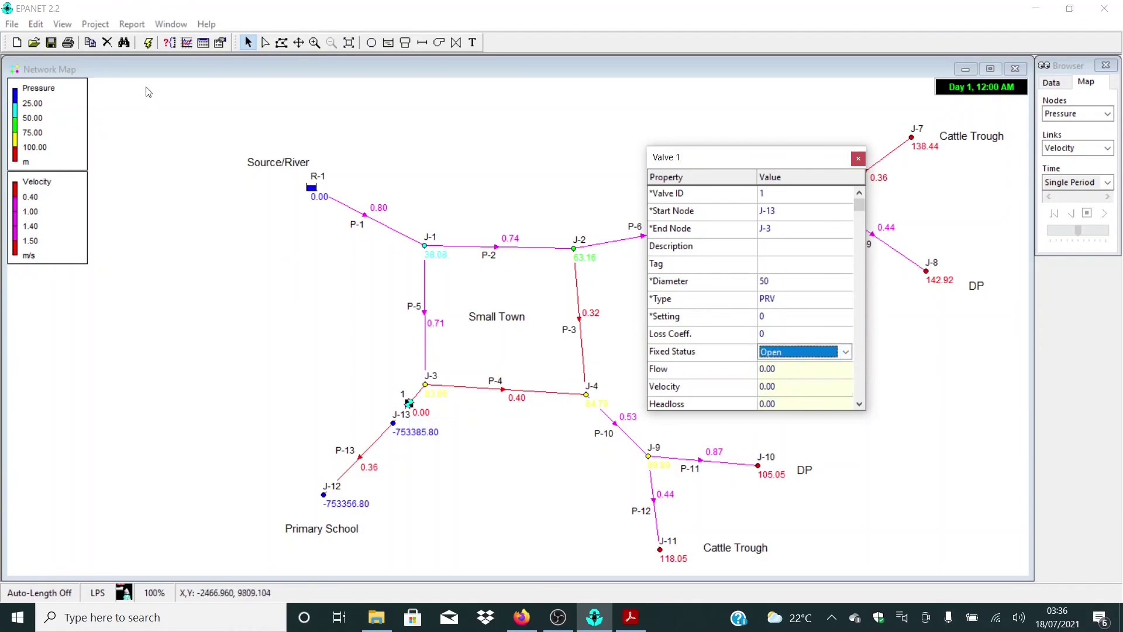
pyautogui.click(149, 42)
pyautogui.click(570, 327)
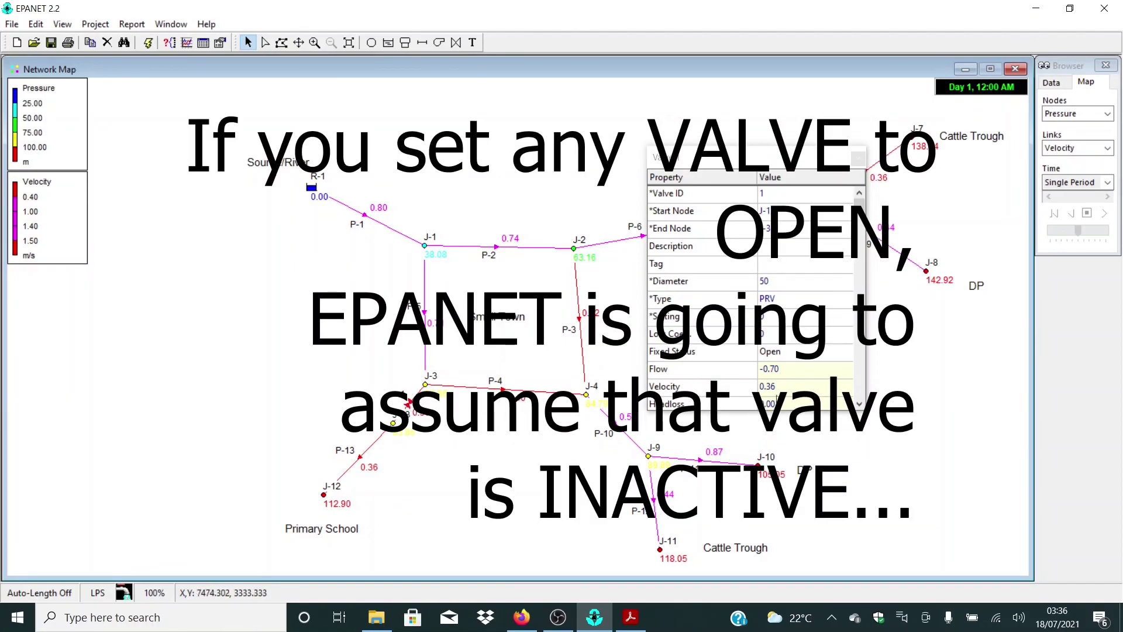
# - Set the valve's fixed status back to None, rerun the analysis and close the status report
pyautogui.click(789, 352)
pyautogui.click(790, 355)
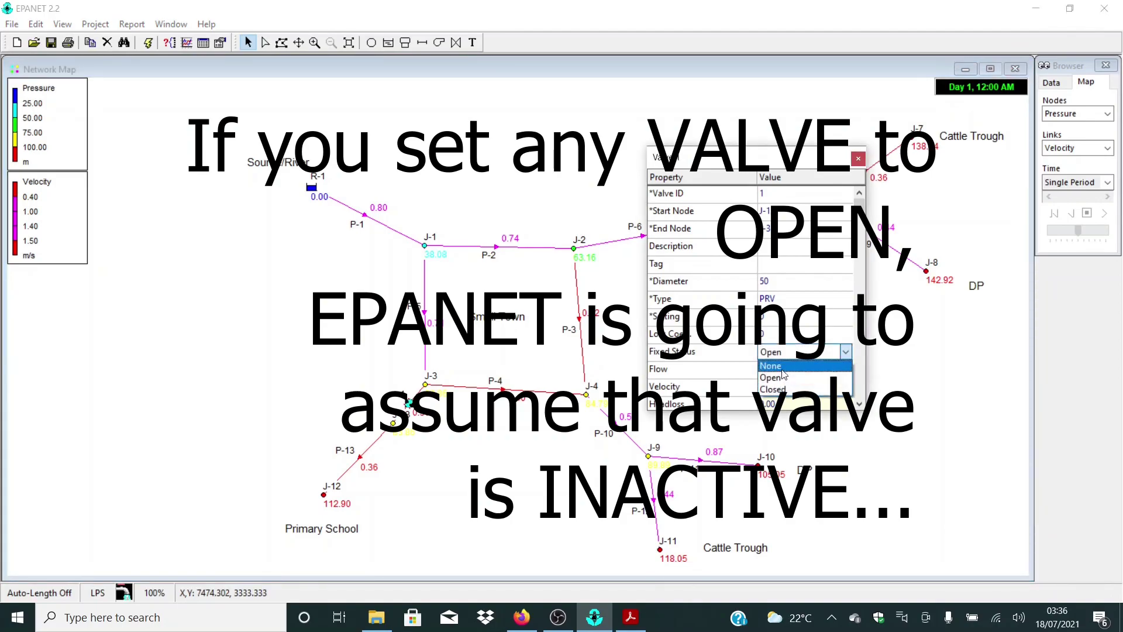
pyautogui.click(784, 373)
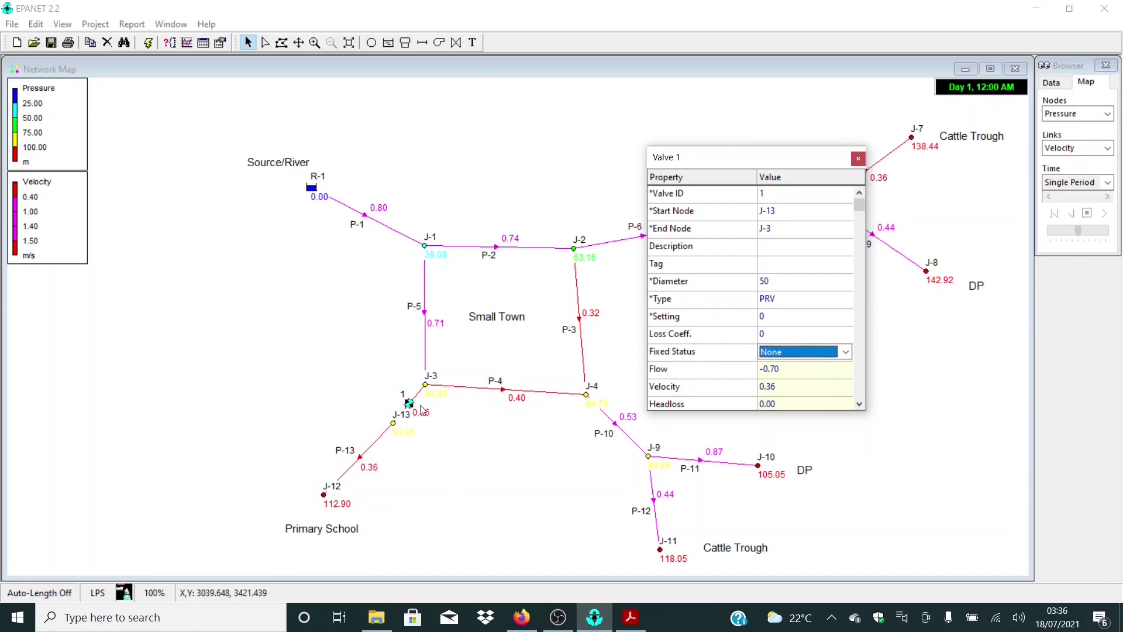
pyautogui.click(148, 42)
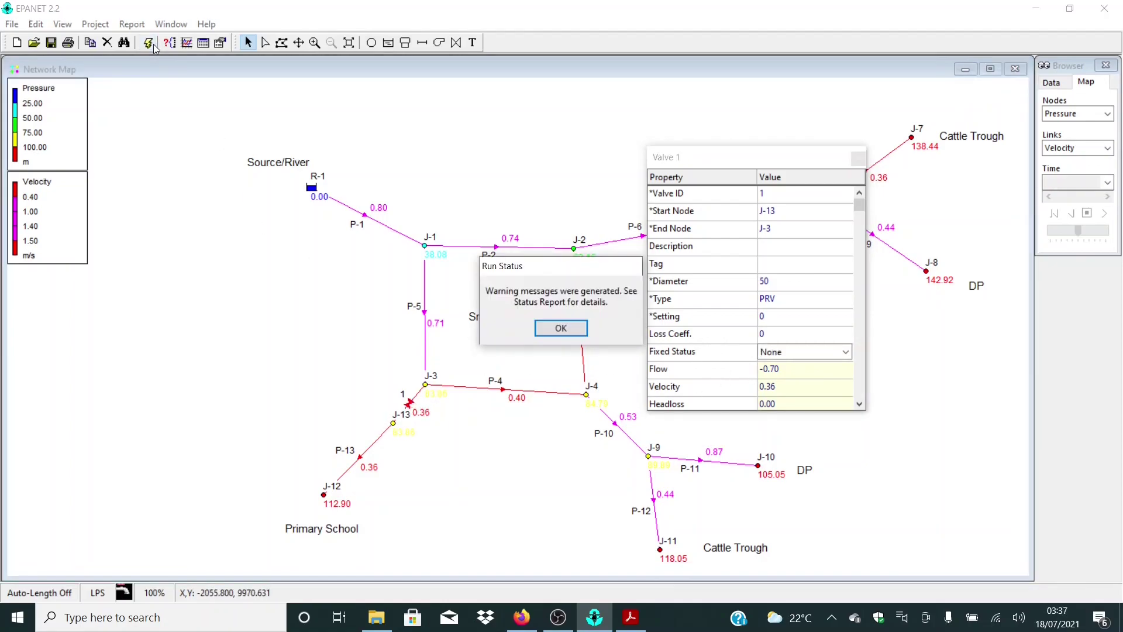
pyautogui.click(574, 325)
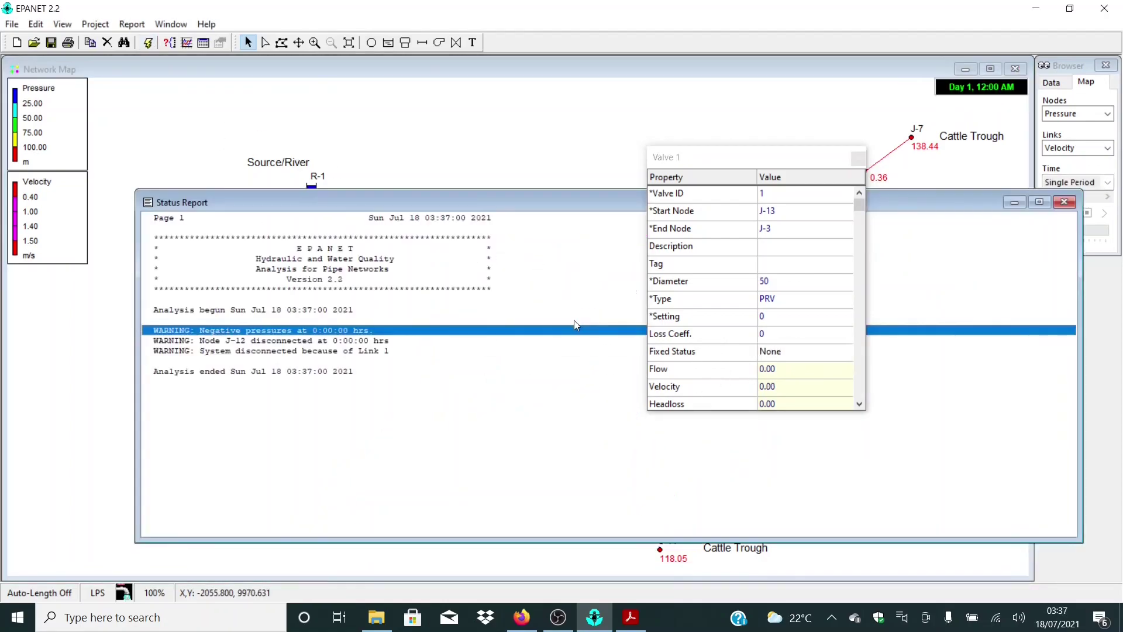
pyautogui.click(1063, 202)
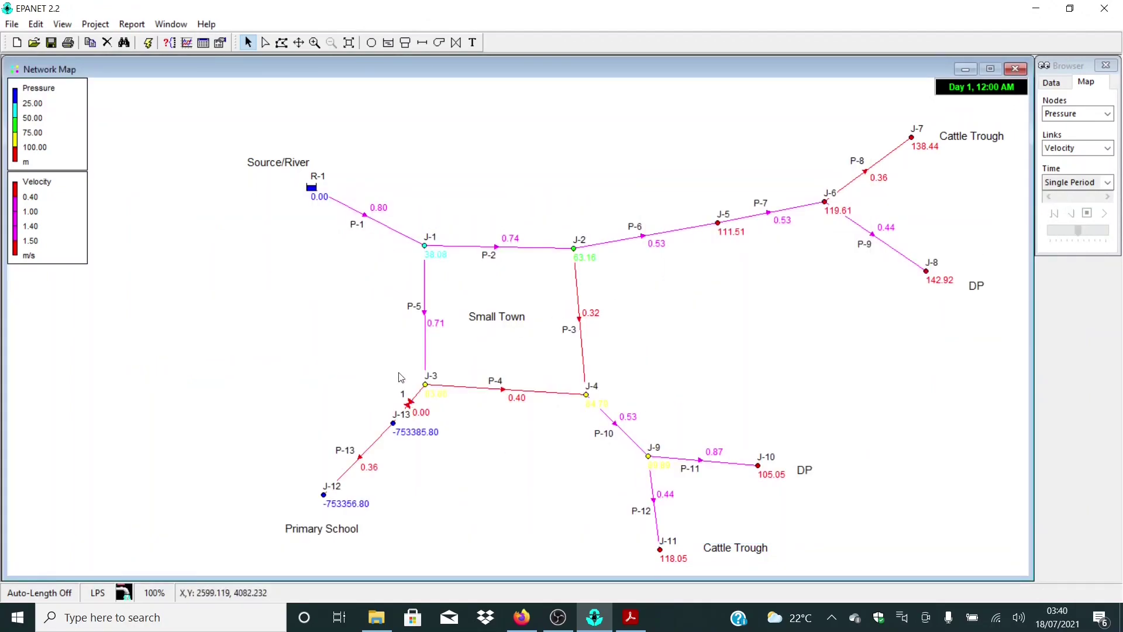
pyautogui.moveTo(387, 431)
pyautogui.moveTo(414, 408)
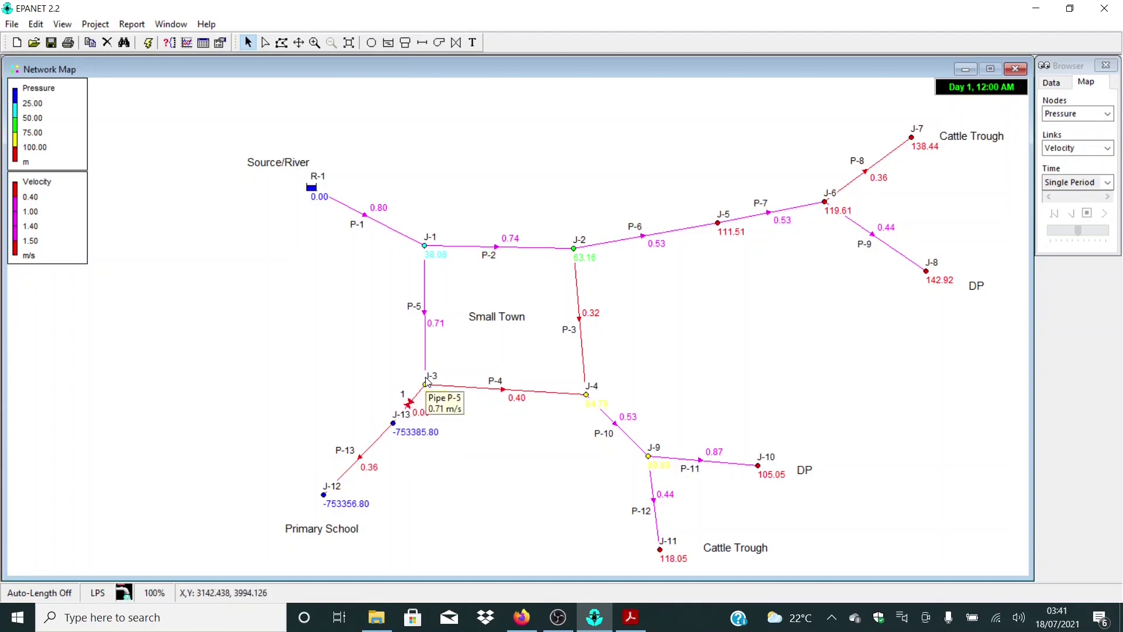
pyautogui.rightClick(411, 404)
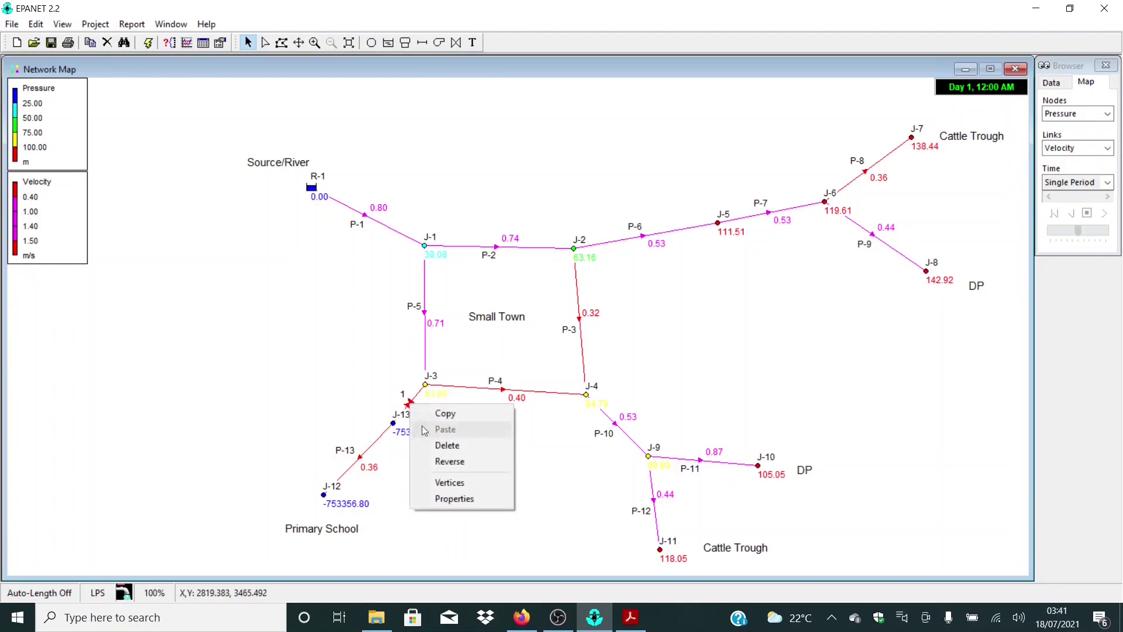
pyautogui.click(563, 471)
pyautogui.moveTo(409, 407)
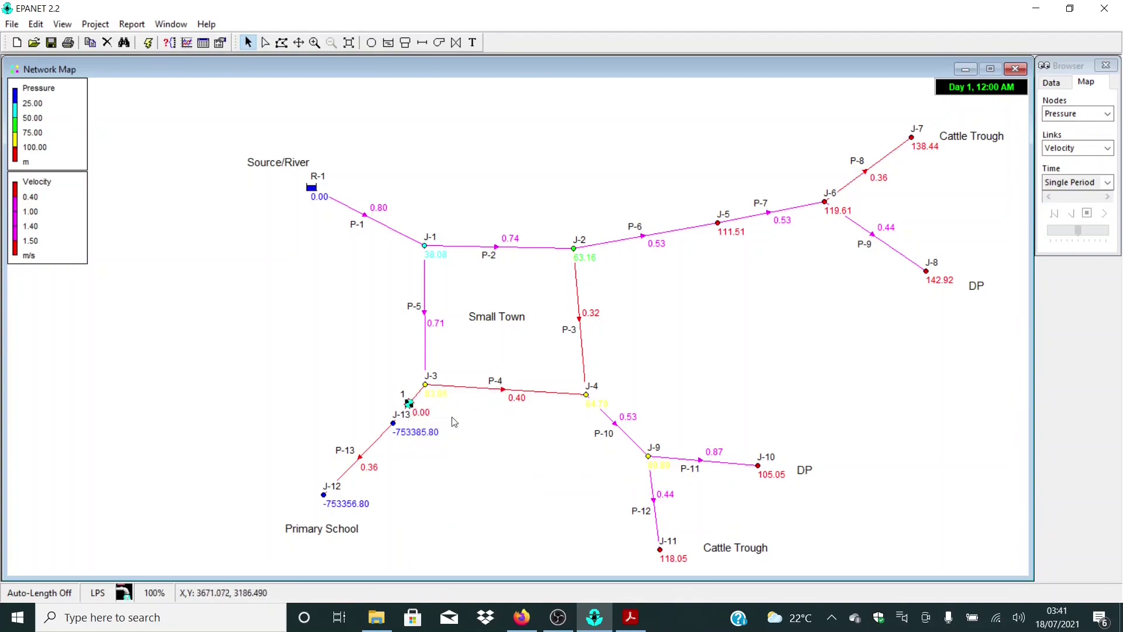
# - Delete the existing valve and draw a new valve from J-3 to J-13
pyautogui.click(415, 405)
pyautogui.press('Delete')
pyautogui.press('Return')
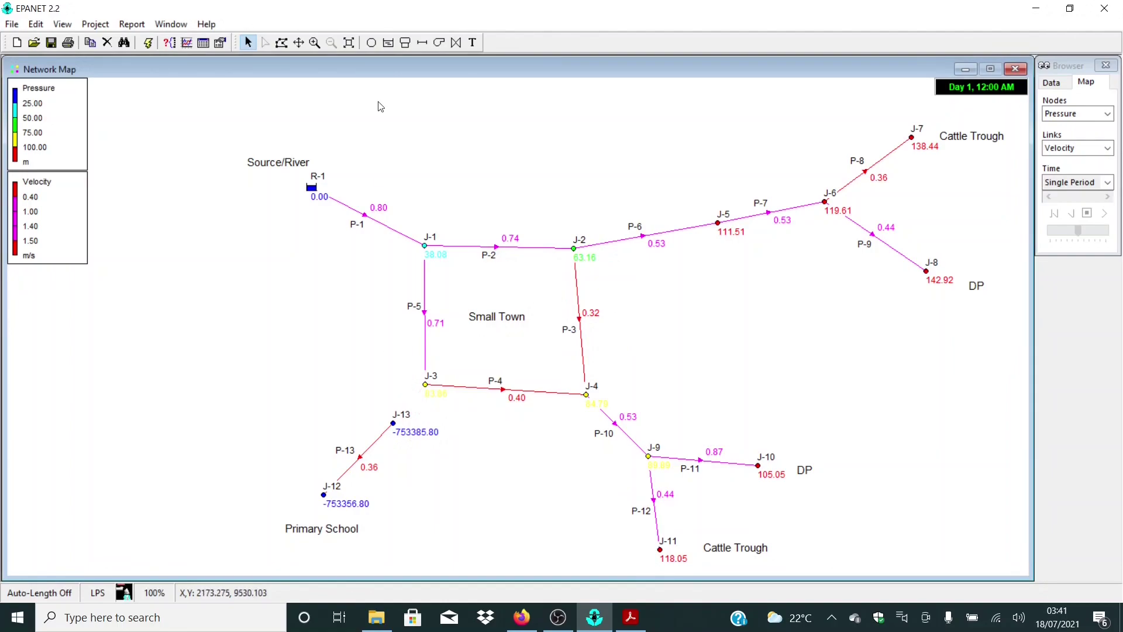
pyautogui.click(456, 42)
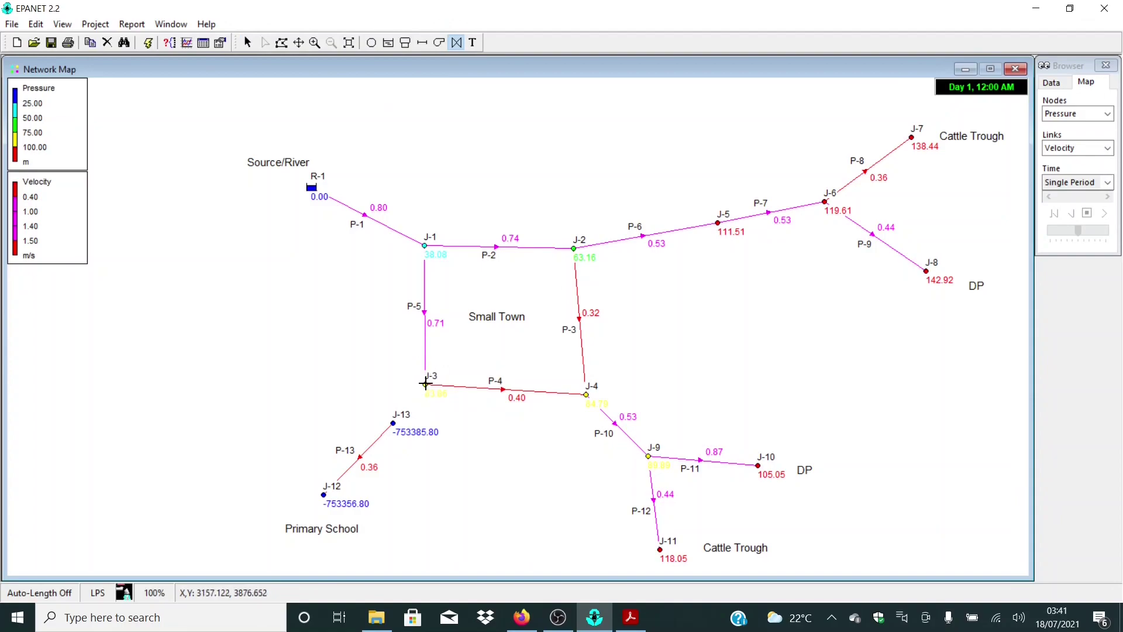
pyautogui.click(425, 384)
pyautogui.click(393, 421)
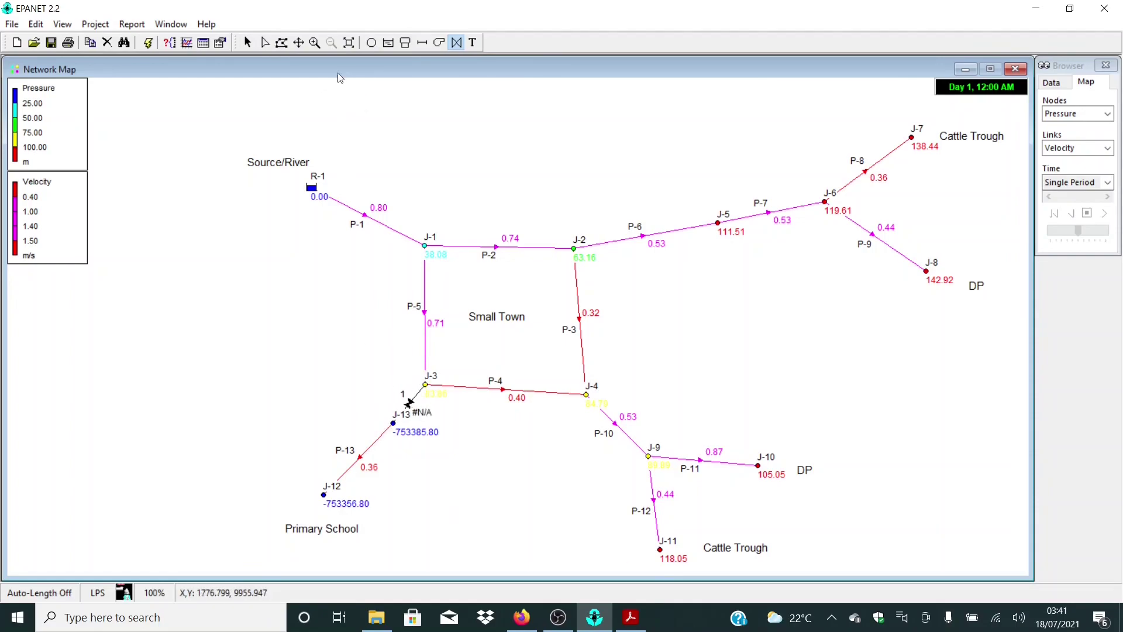
pyautogui.click(248, 43)
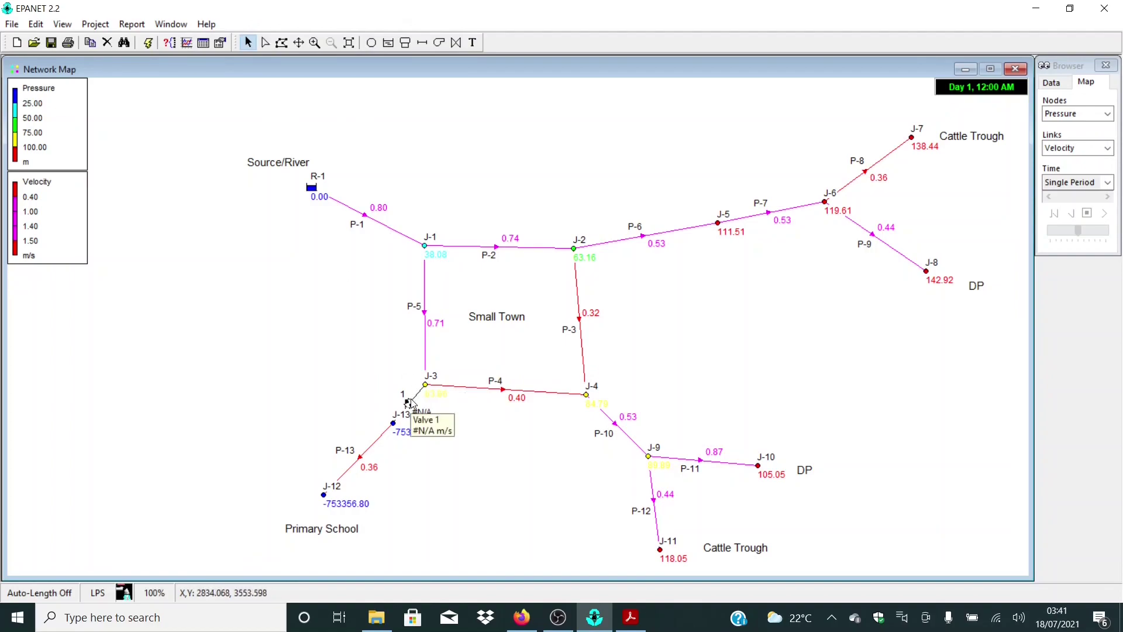
# - Open the new valve's properties and review its diameter, setting and fixed status
pyautogui.doubleClick(409, 404)
pyautogui.click(779, 269)
pyautogui.click(778, 281)
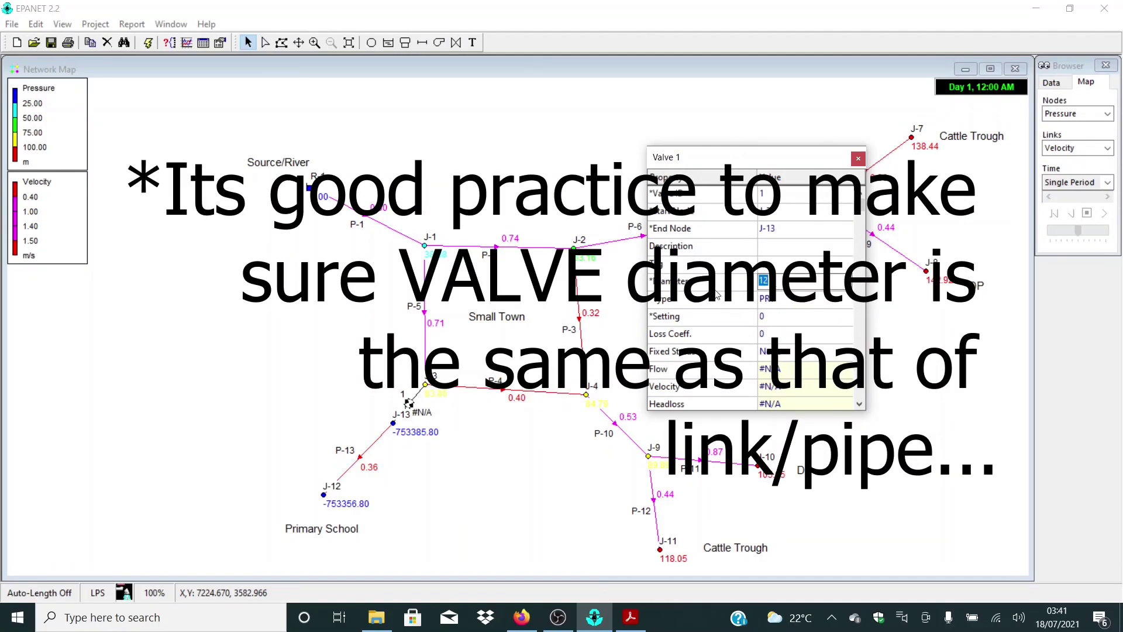
pyautogui.click(691, 322)
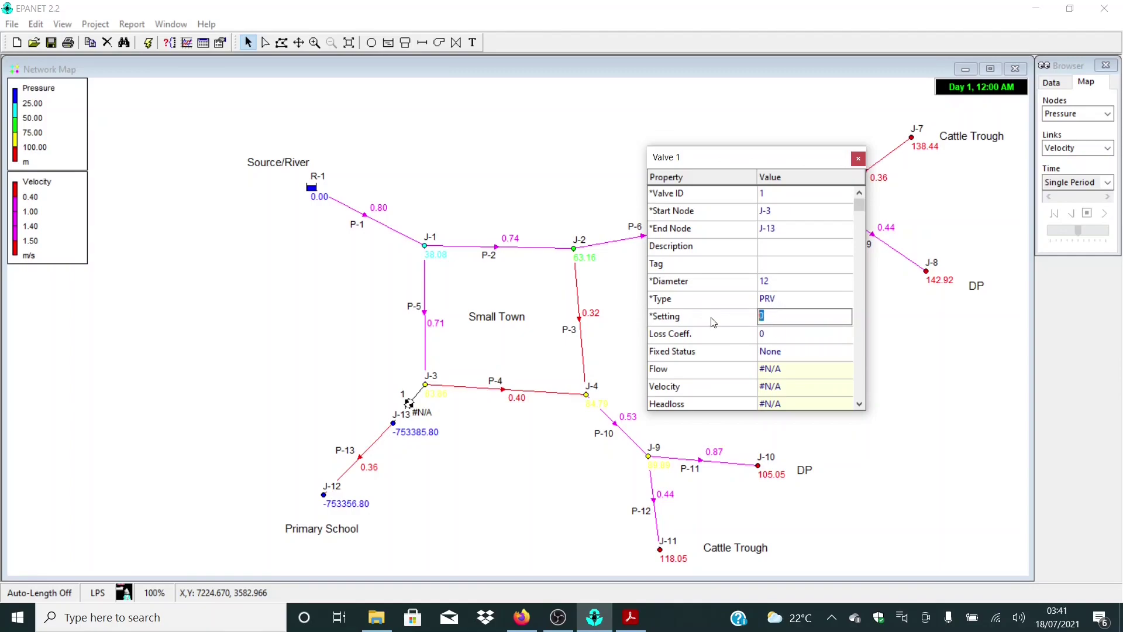
pyautogui.click(690, 356)
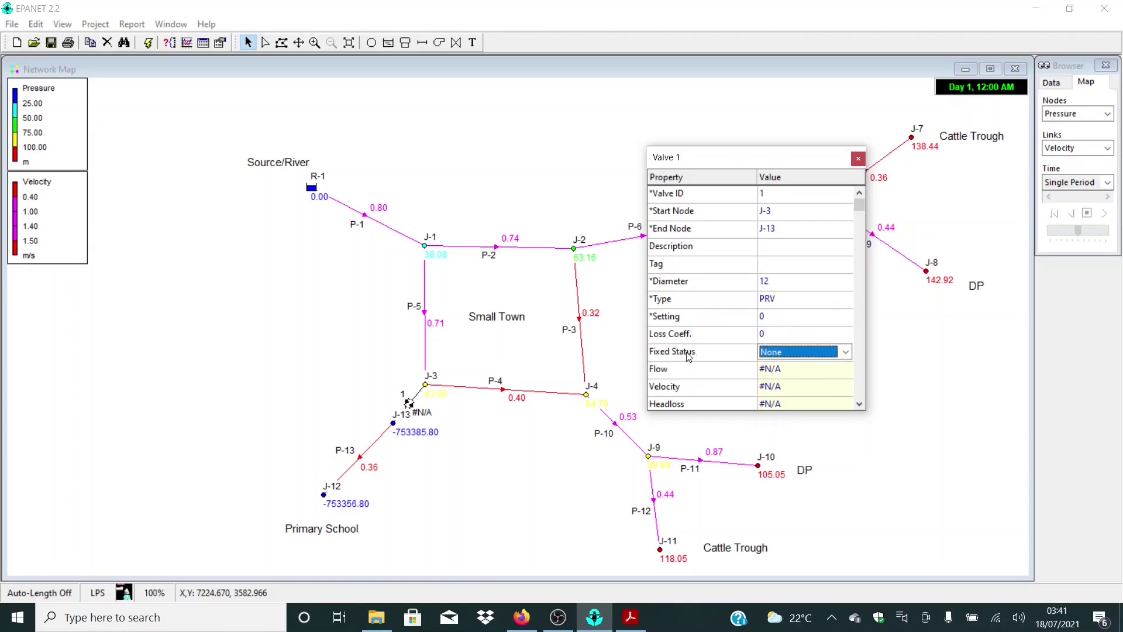
# - Switch the new valve's fixed status to Open and back to None
pyautogui.click(797, 354)
pyautogui.press('Down')
pyautogui.press('Return')
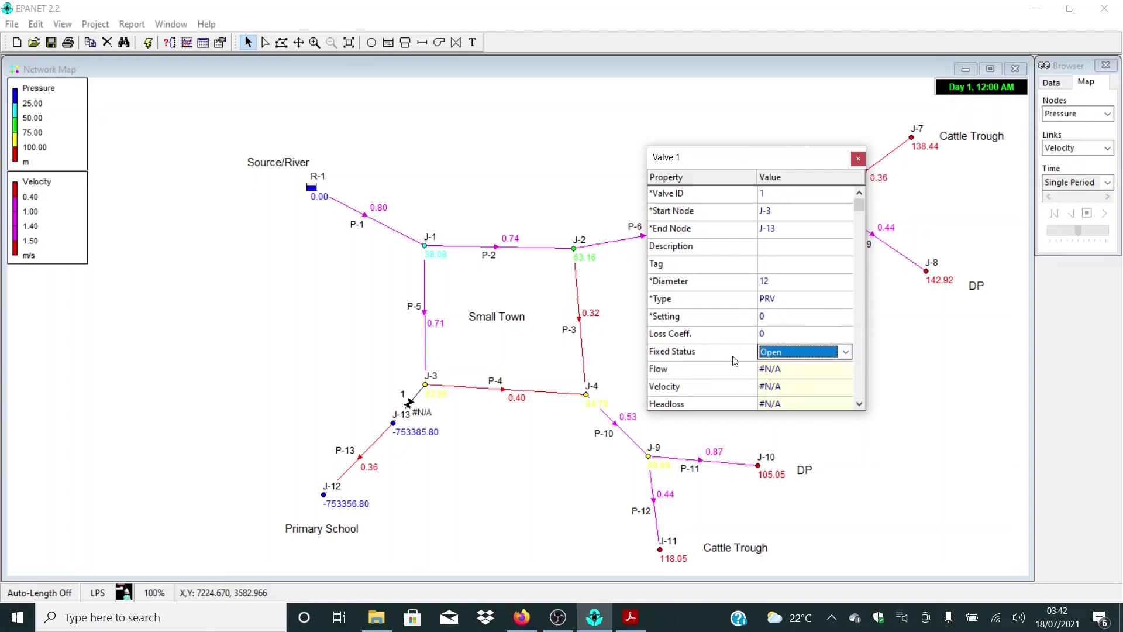
pyautogui.click(805, 358)
pyautogui.click(807, 367)
# - Recheck the new valve's setting and fixed status, and run the hydraulic analysis
pyautogui.click(773, 319)
pyautogui.click(772, 331)
pyautogui.click(772, 318)
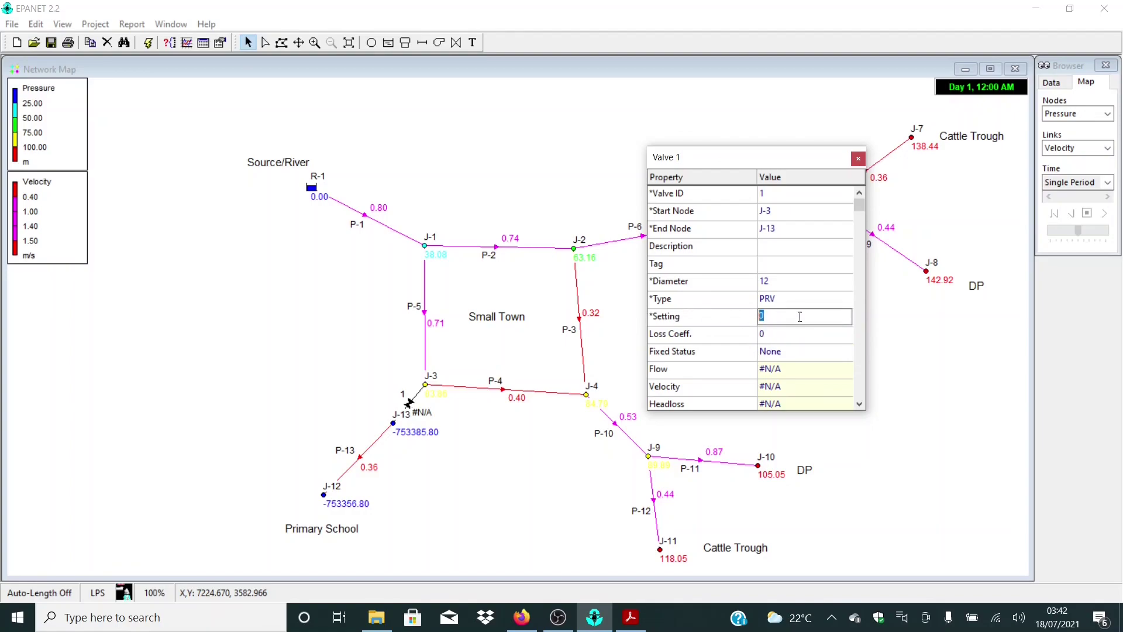
pyautogui.click(750, 354)
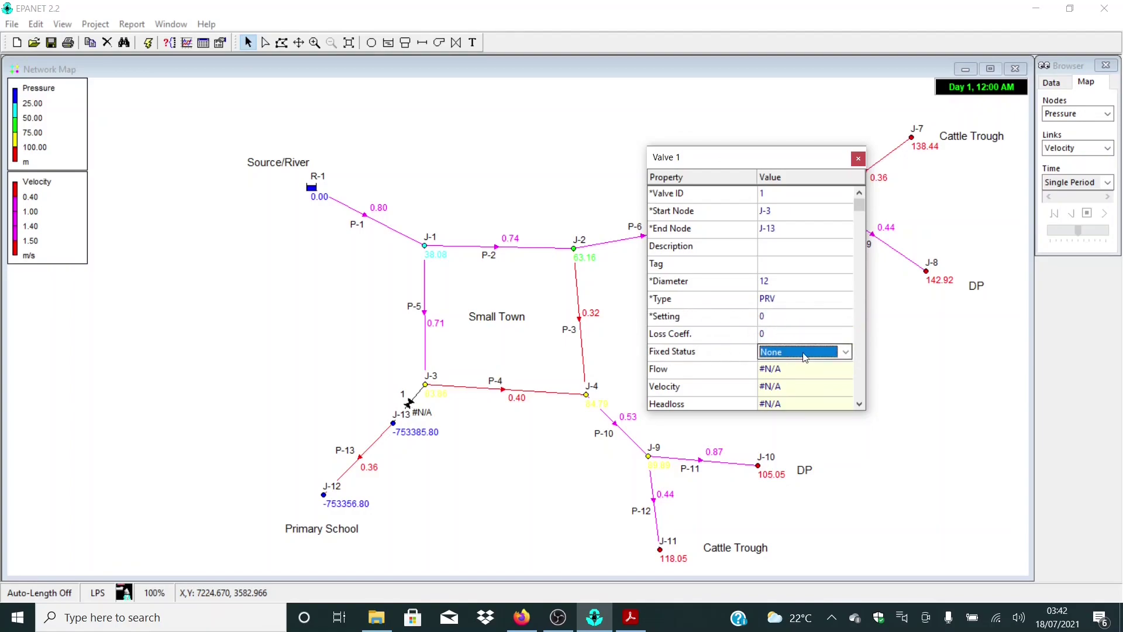
pyautogui.click(776, 318)
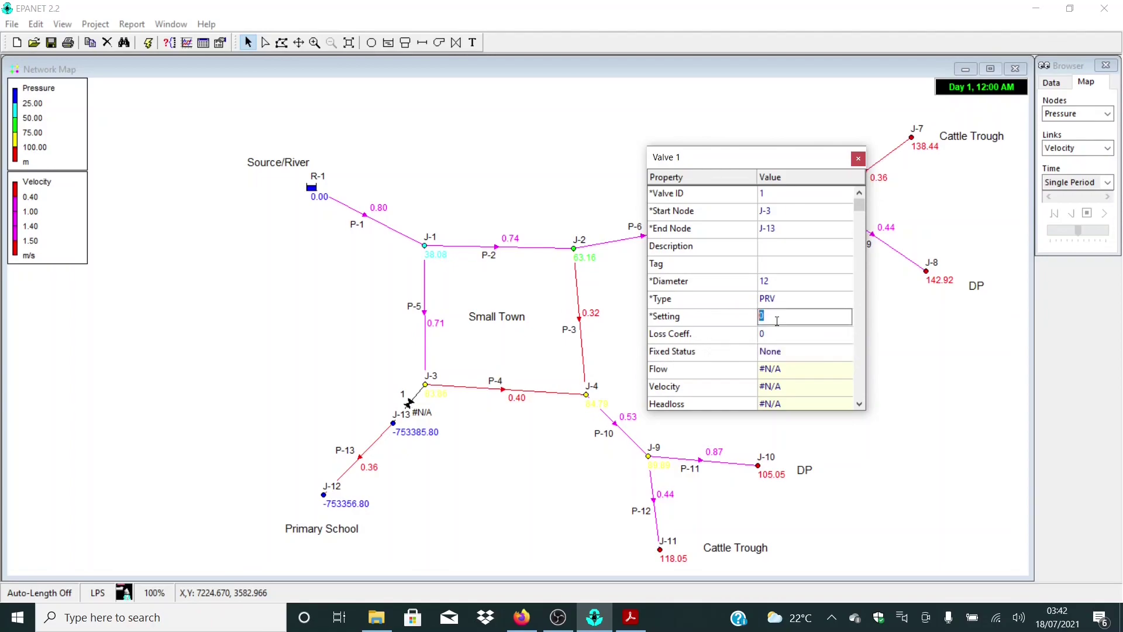
pyautogui.click(858, 159)
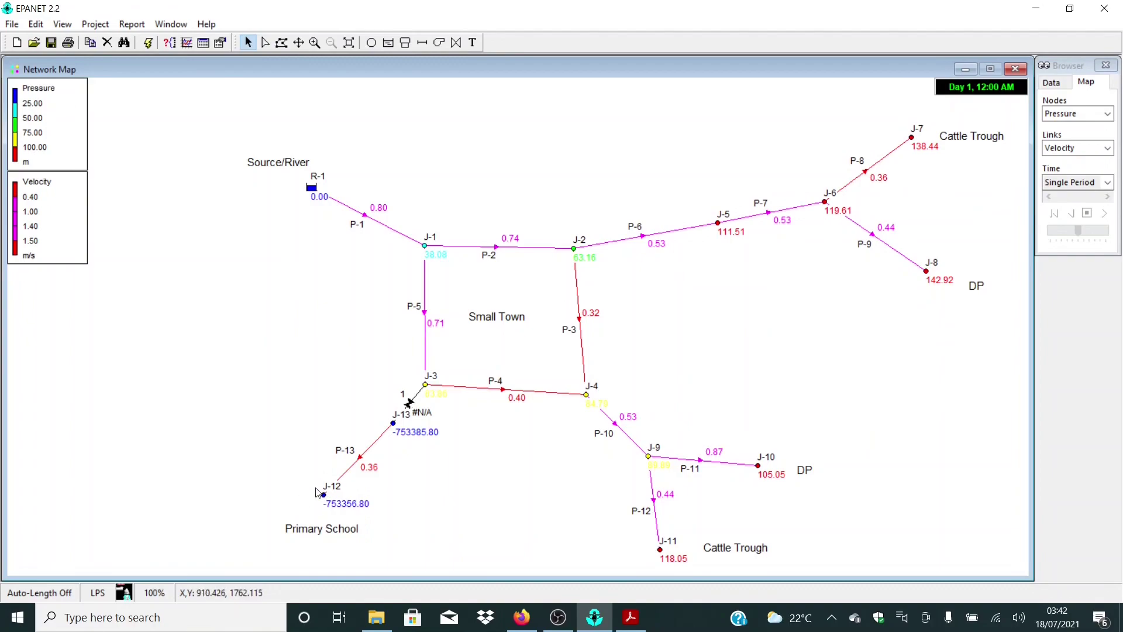
pyautogui.click(149, 43)
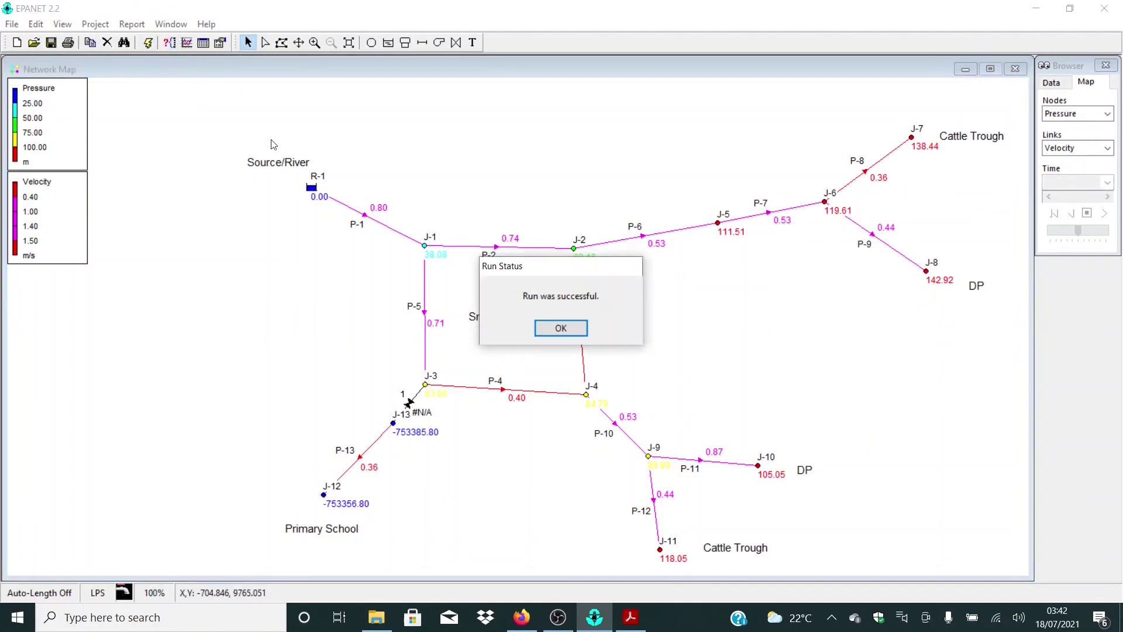
pyautogui.click(564, 328)
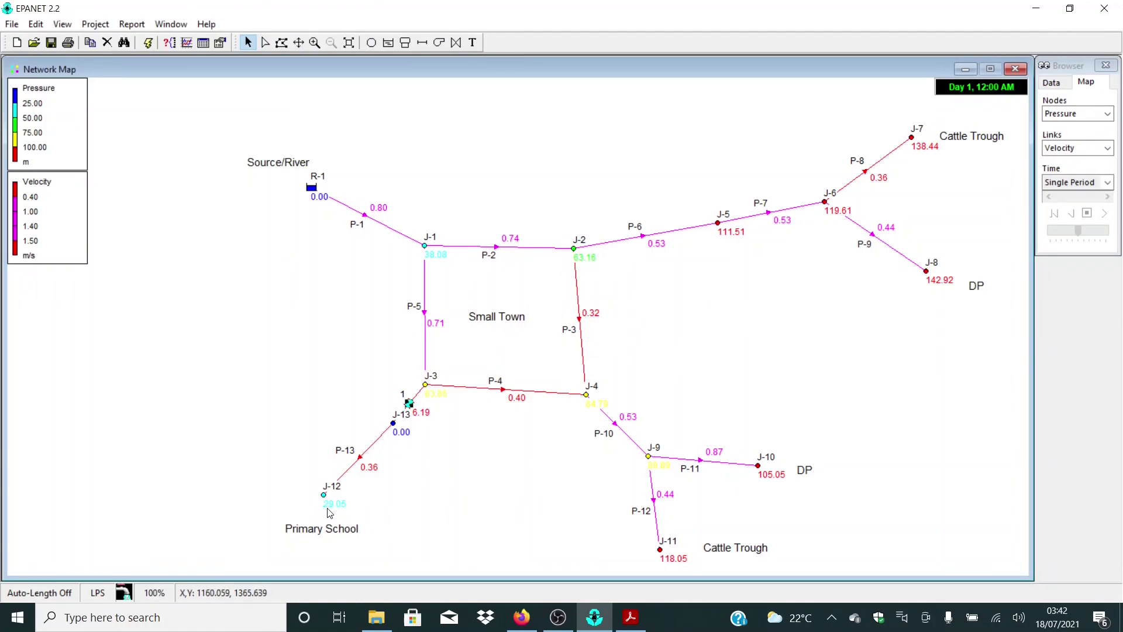
# - Set the valve's diameter to 50 to match pipe P-13 and rerun the hydraulic analysis
pyautogui.click(410, 403)
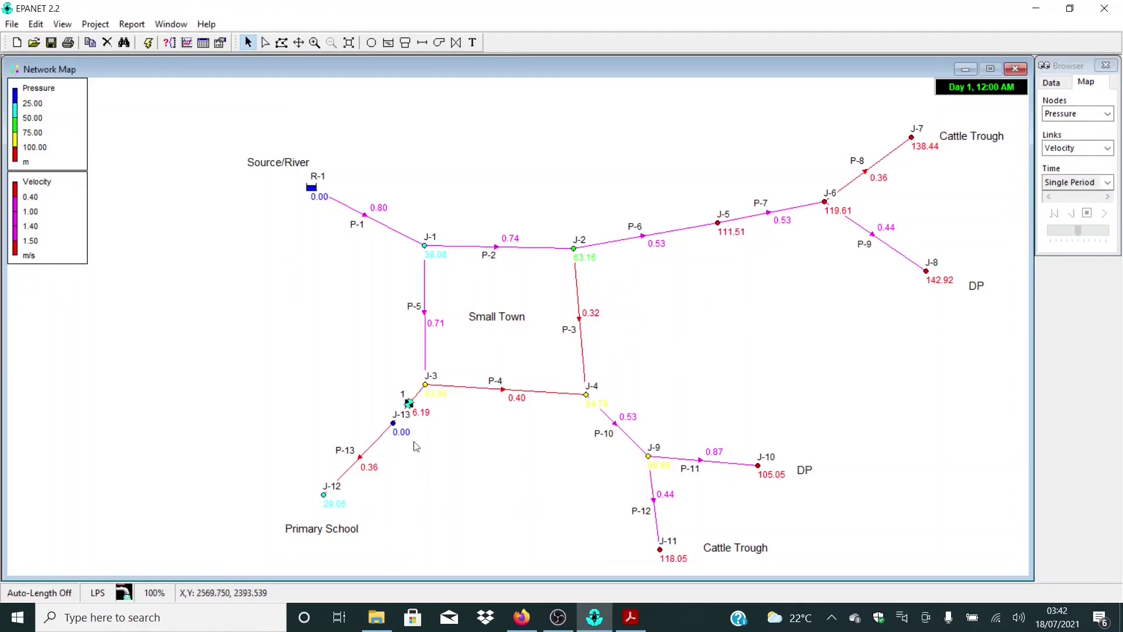
pyautogui.doubleClick(410, 404)
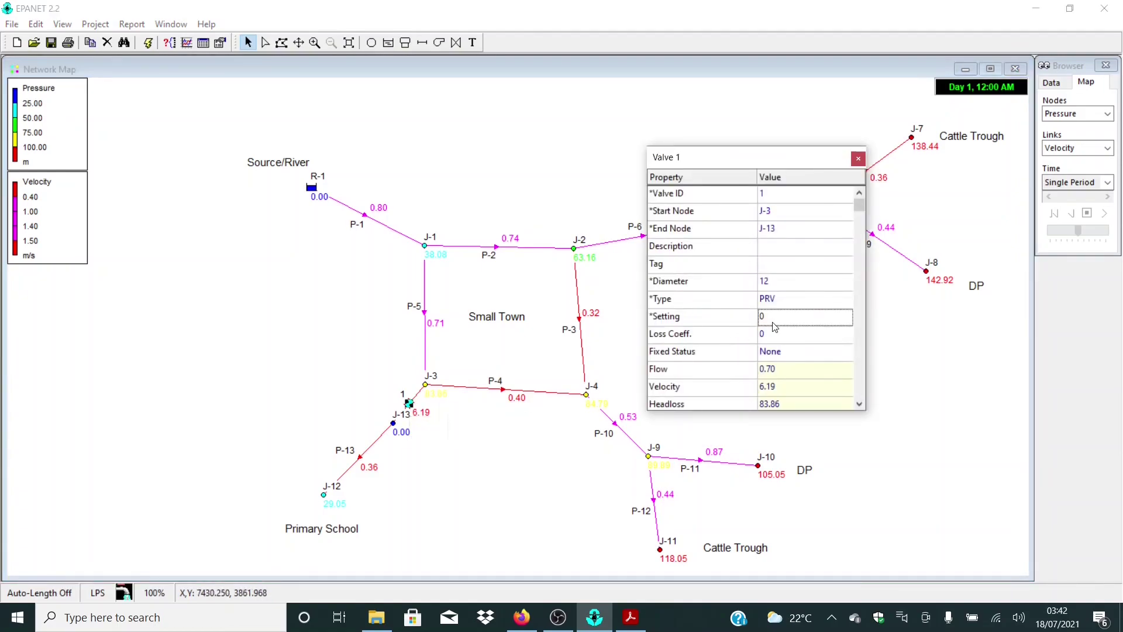
pyautogui.click(778, 283)
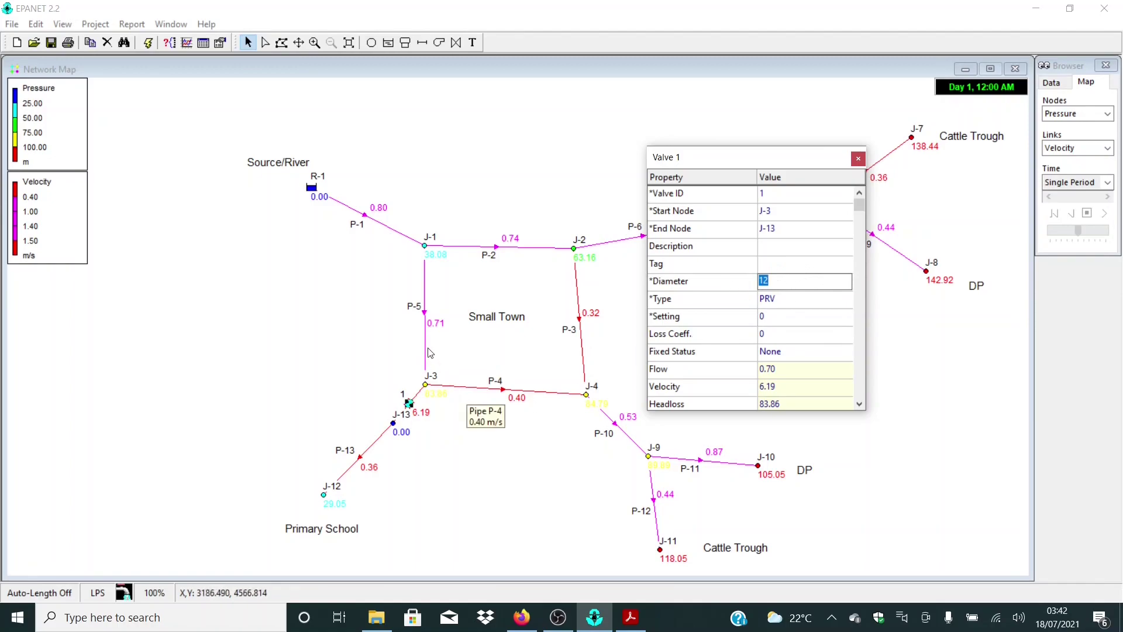
pyautogui.click(383, 437)
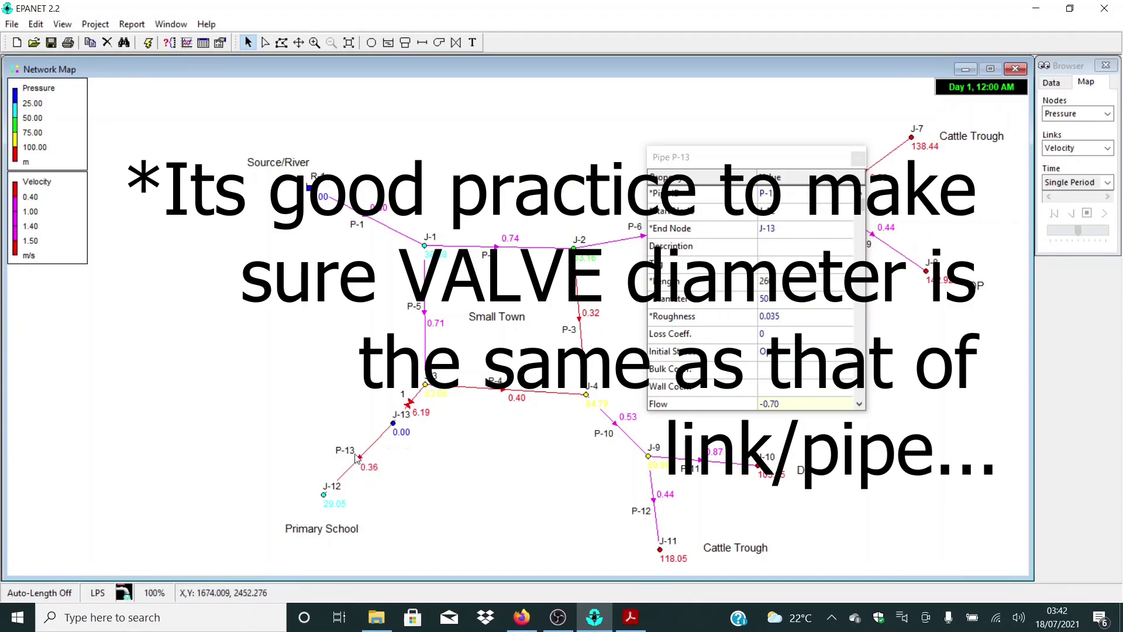
pyautogui.click(409, 404)
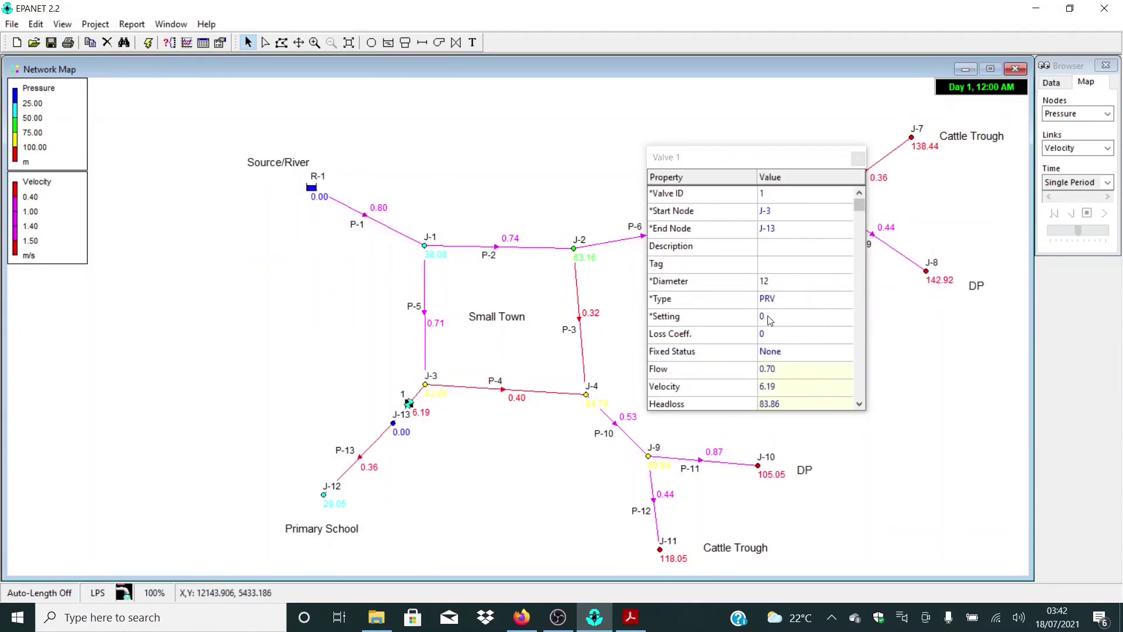
pyautogui.click(774, 280)
pyautogui.write('50')
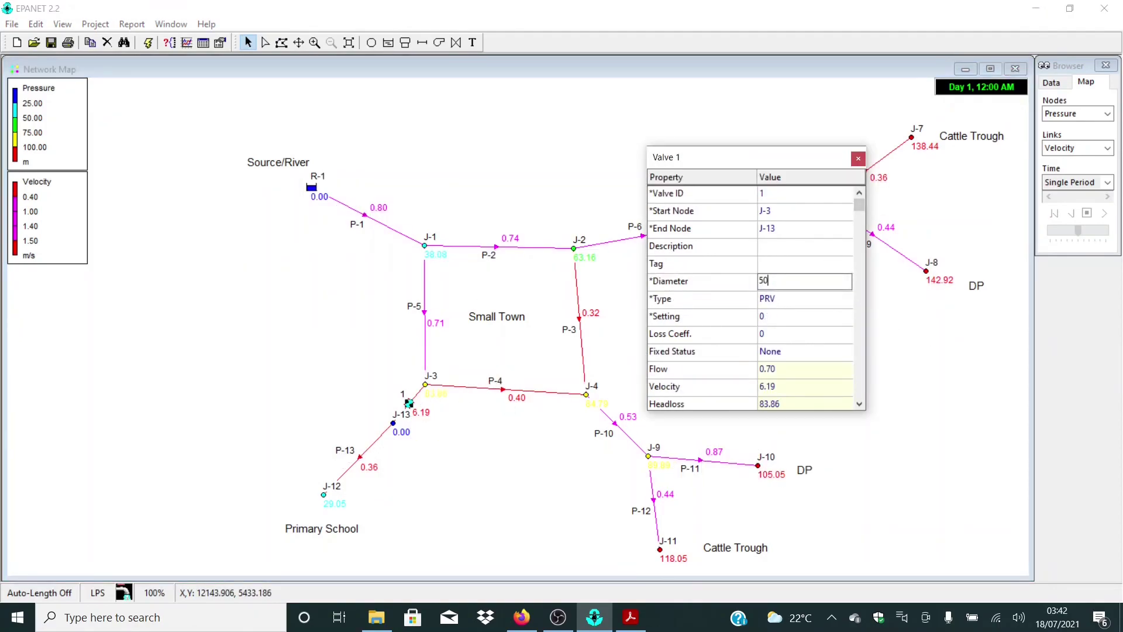
pyautogui.click(858, 158)
pyautogui.click(148, 42)
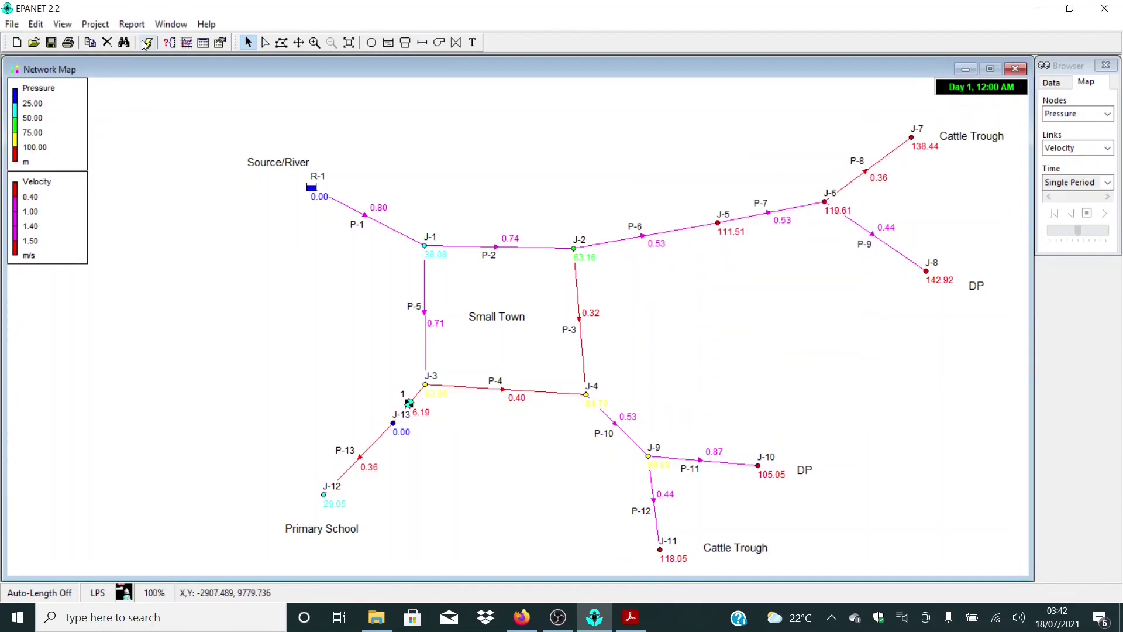
pyautogui.press('Return')
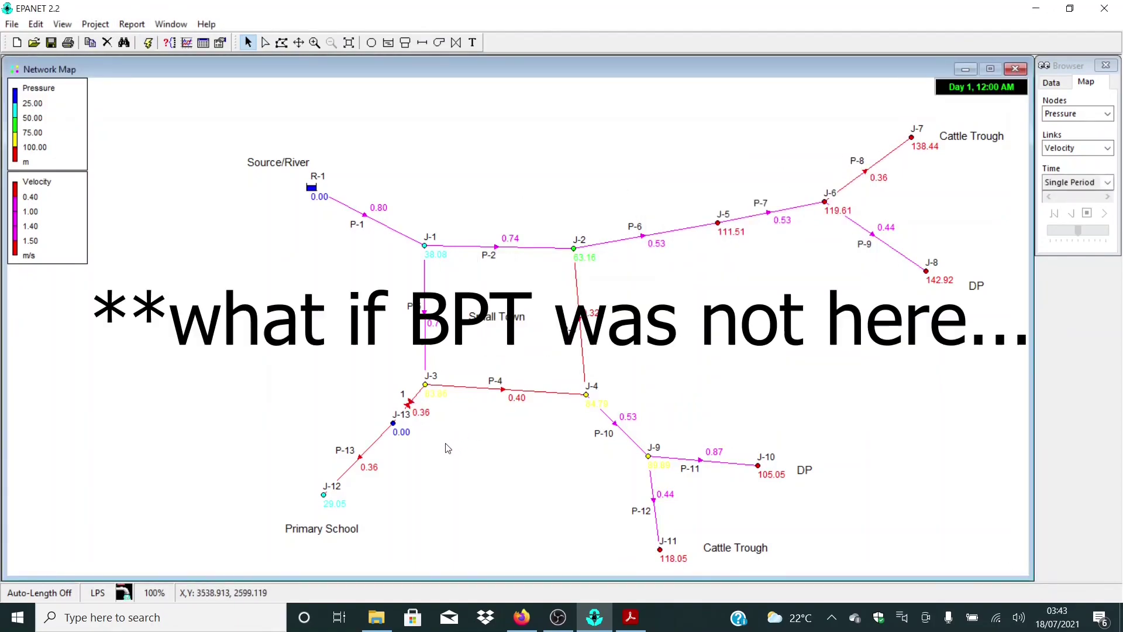
# - Set the valve's fixed status to Open to simulate the network without the break pressure tank, and rerun the analysis
pyautogui.doubleClick(412, 406)
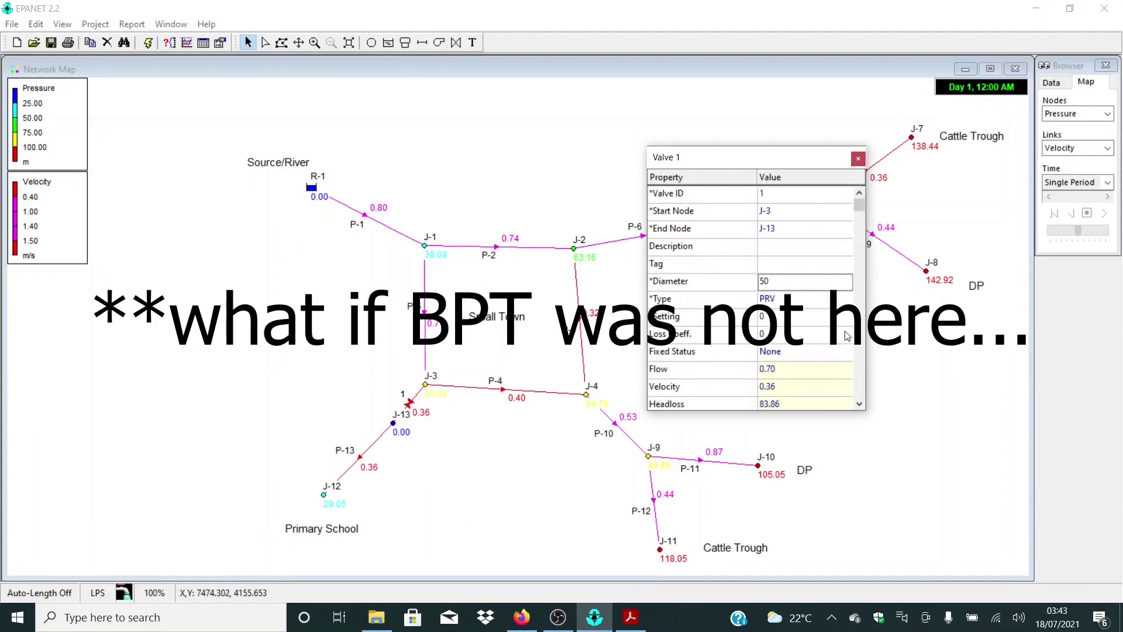
pyautogui.click(783, 299)
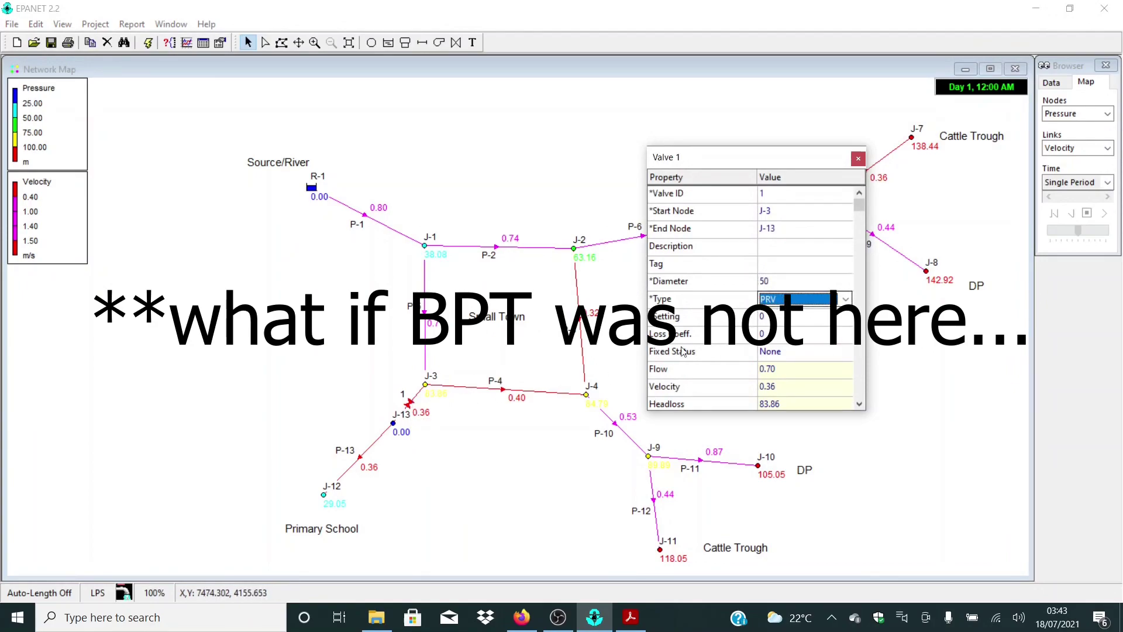
pyautogui.click(784, 353)
pyautogui.click(785, 354)
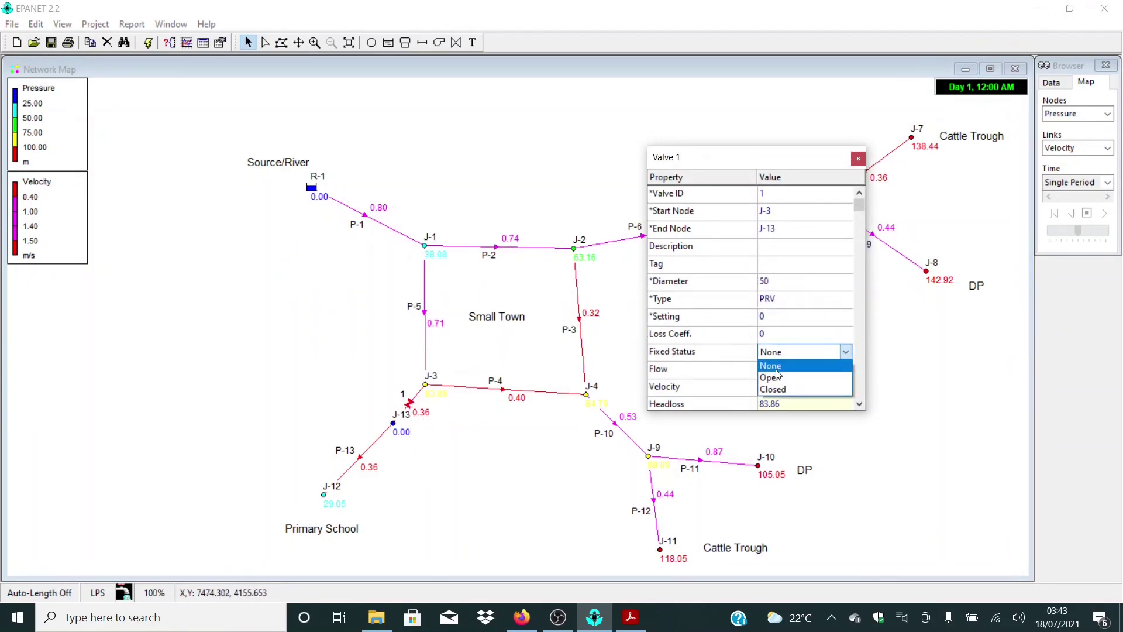
pyautogui.click(781, 374)
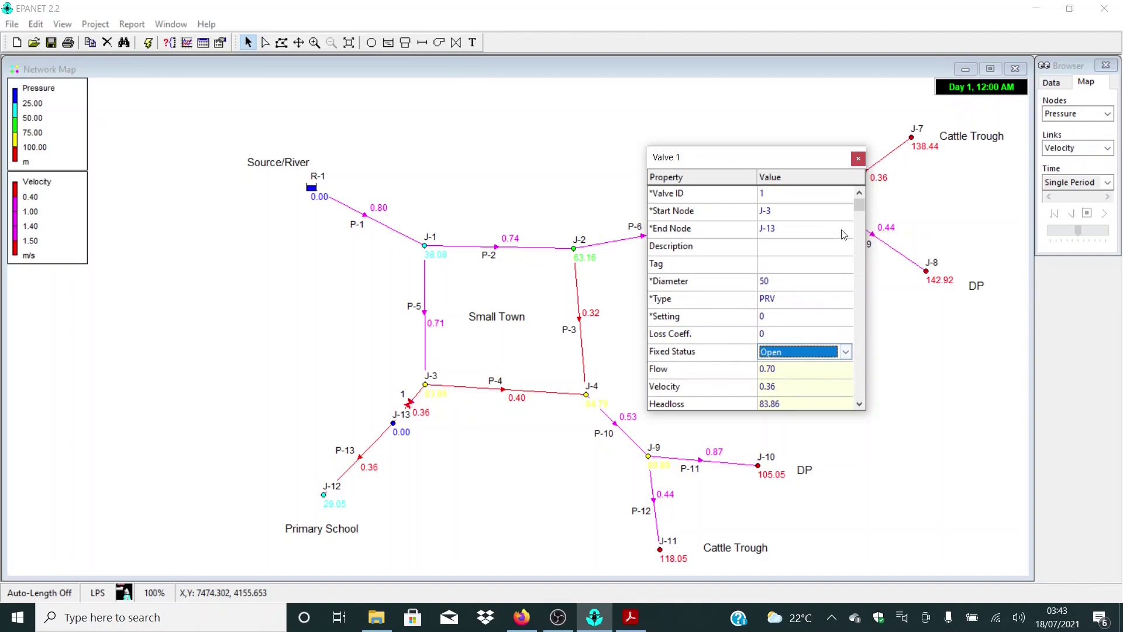
pyautogui.click(148, 42)
pyautogui.click(553, 329)
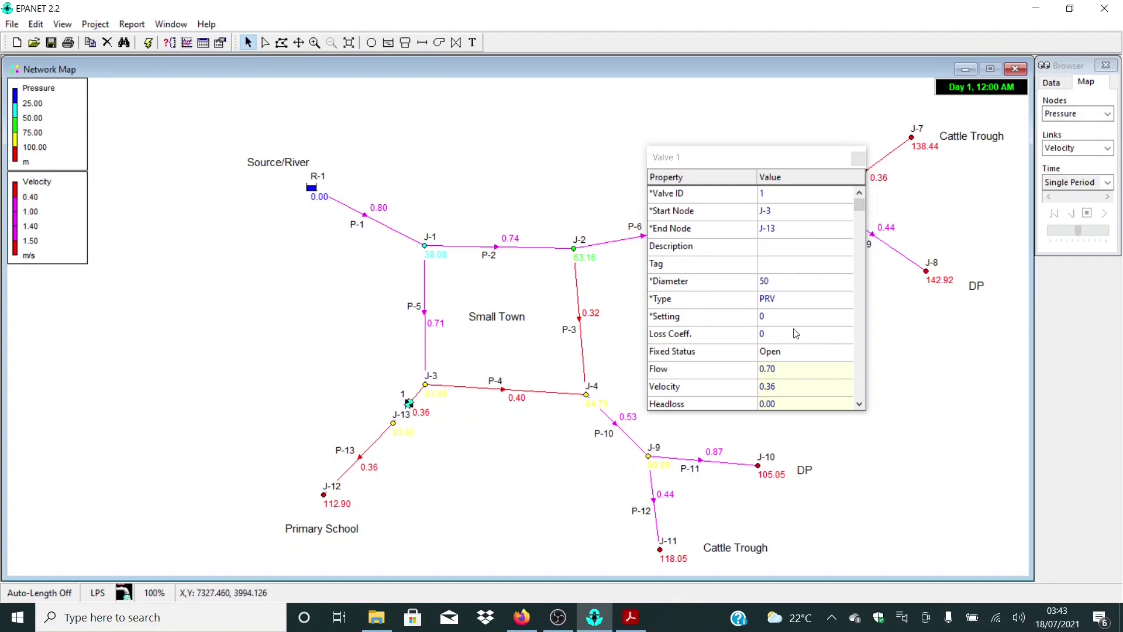
# - Return the valve's fixed status to None, rerun the hydraulic analysis and close the valve's properties
pyautogui.click(772, 353)
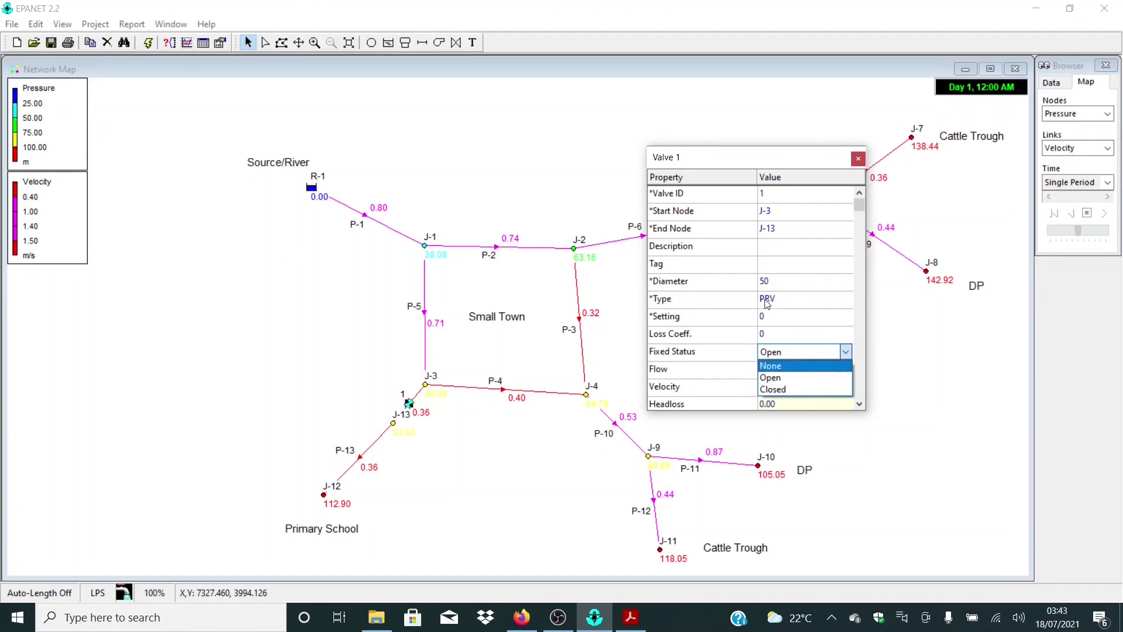
pyautogui.click(772, 366)
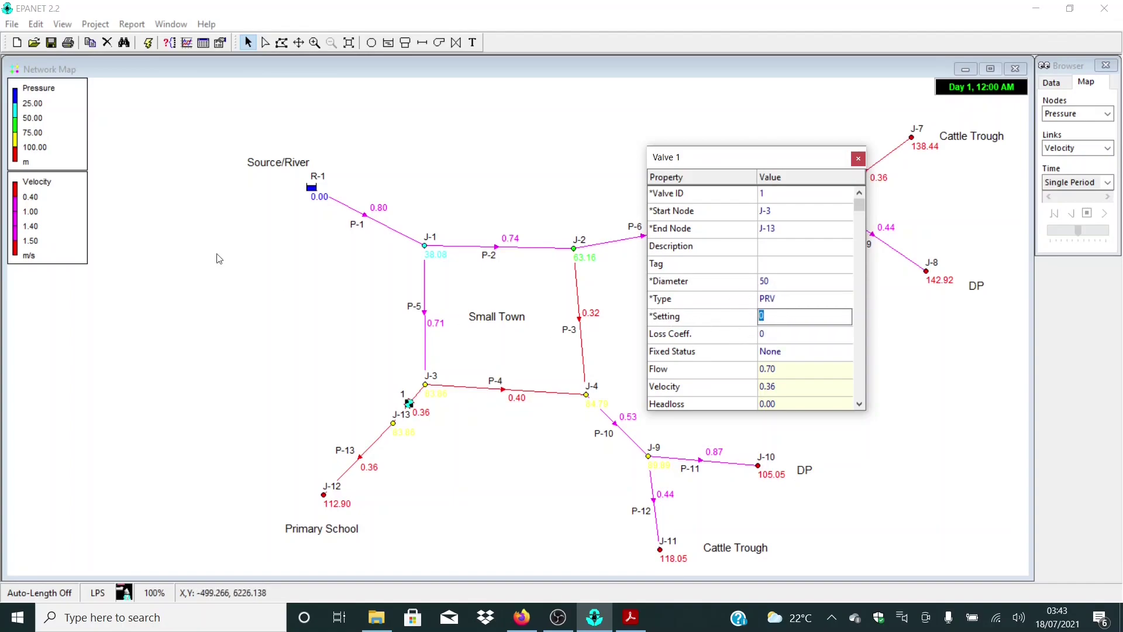
pyautogui.click(148, 42)
pyautogui.press('Return')
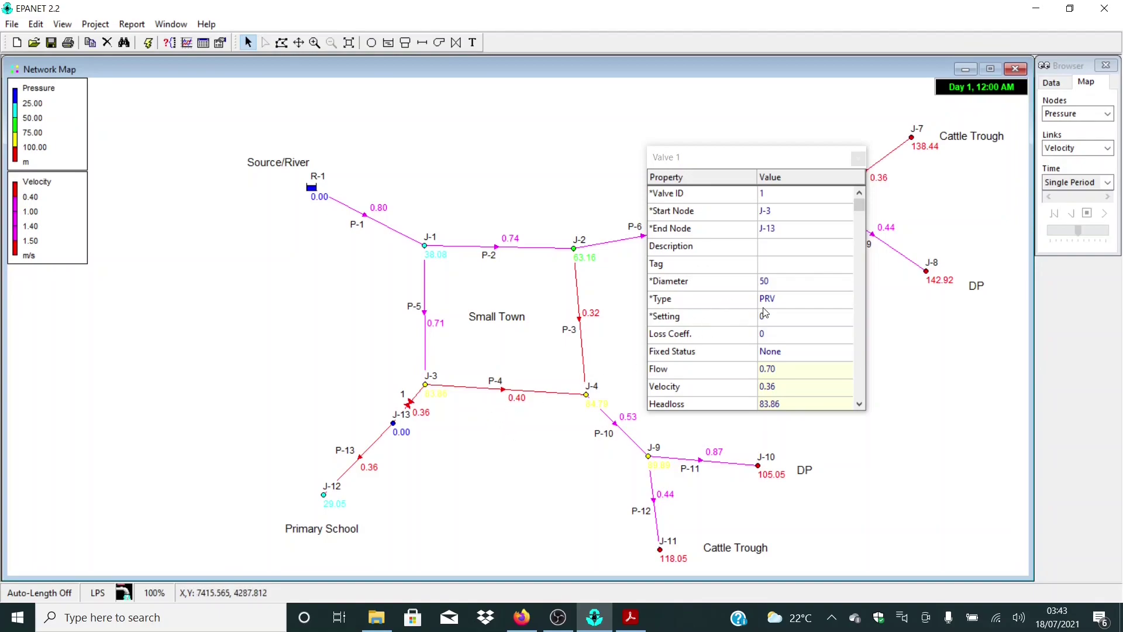
pyautogui.click(858, 158)
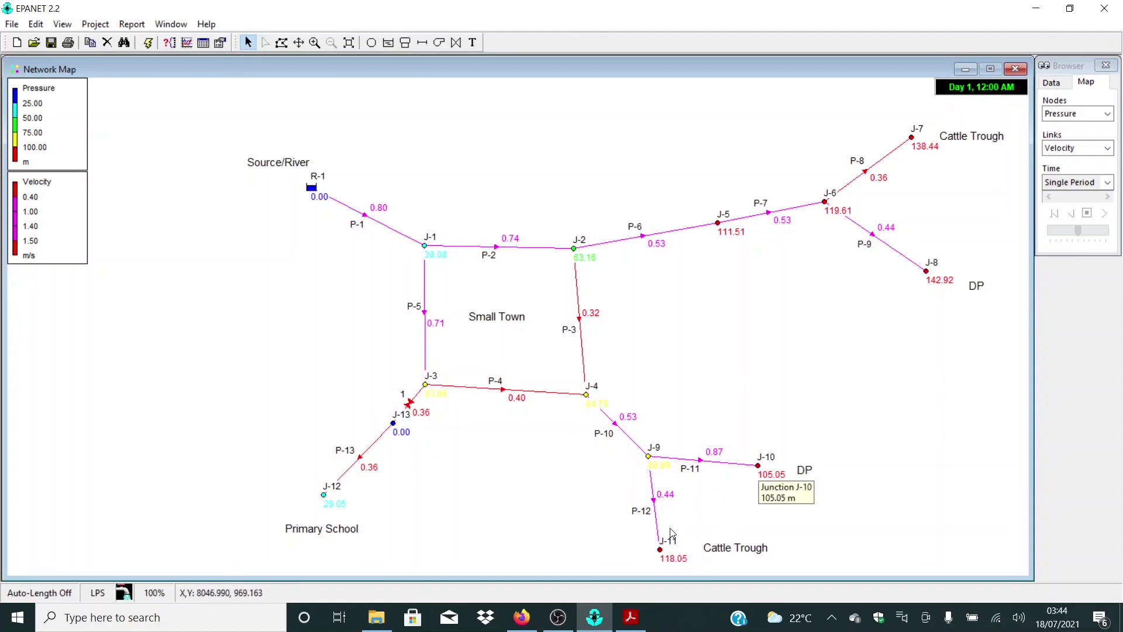
# - Examine the pressures at junctions J-9 and J-4 and check the elevation of J-4
pyautogui.moveTo(649, 456)
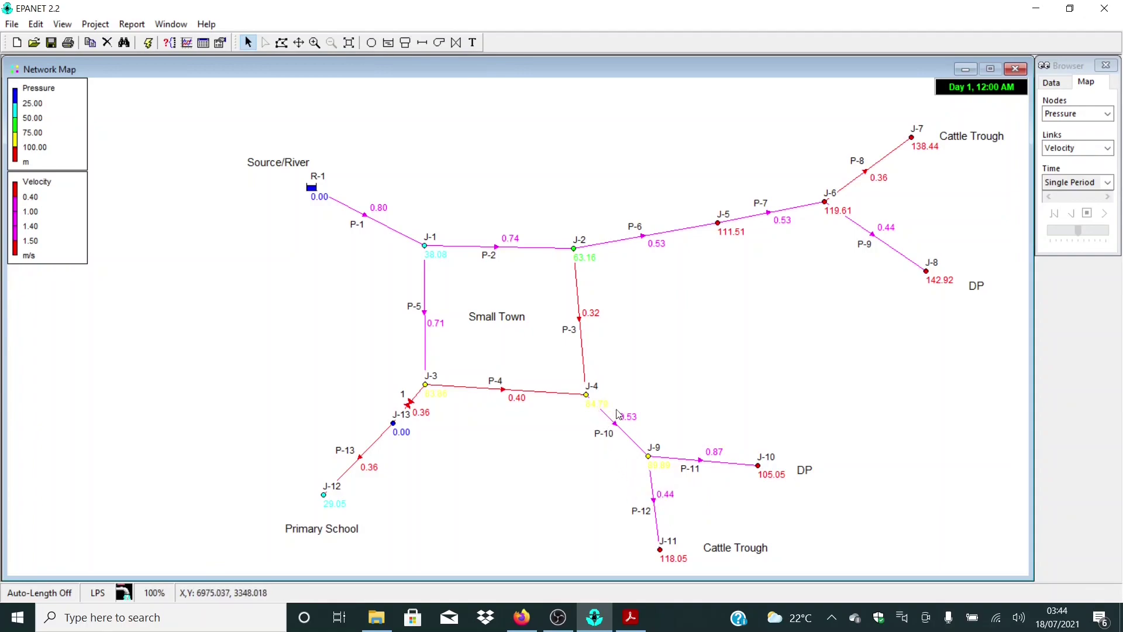
pyautogui.moveTo(587, 397)
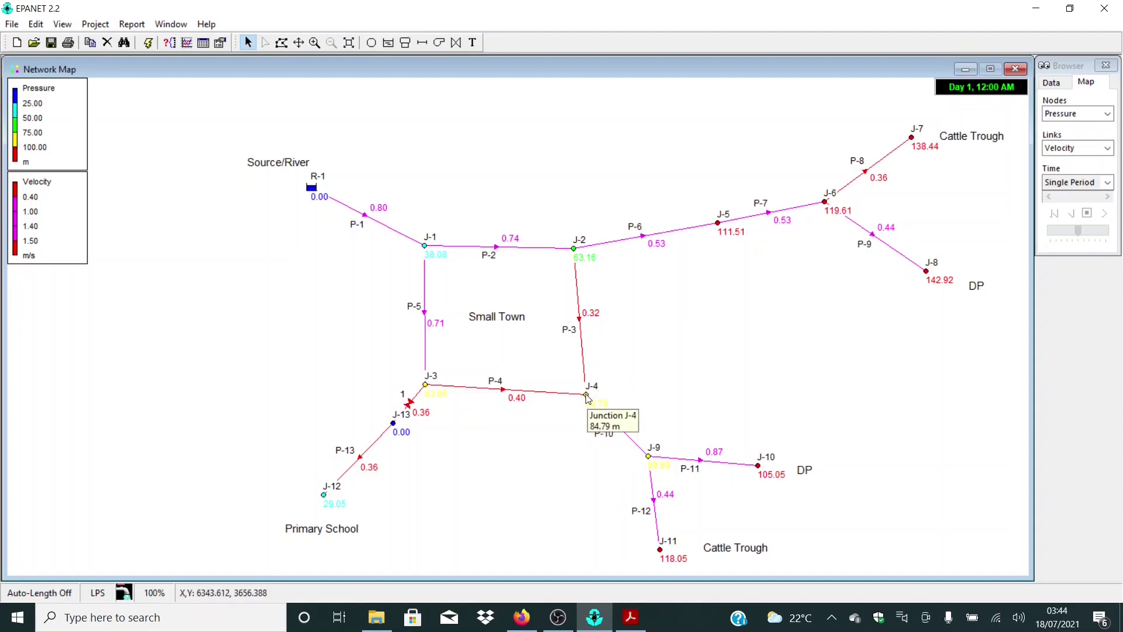
pyautogui.doubleClick(587, 396)
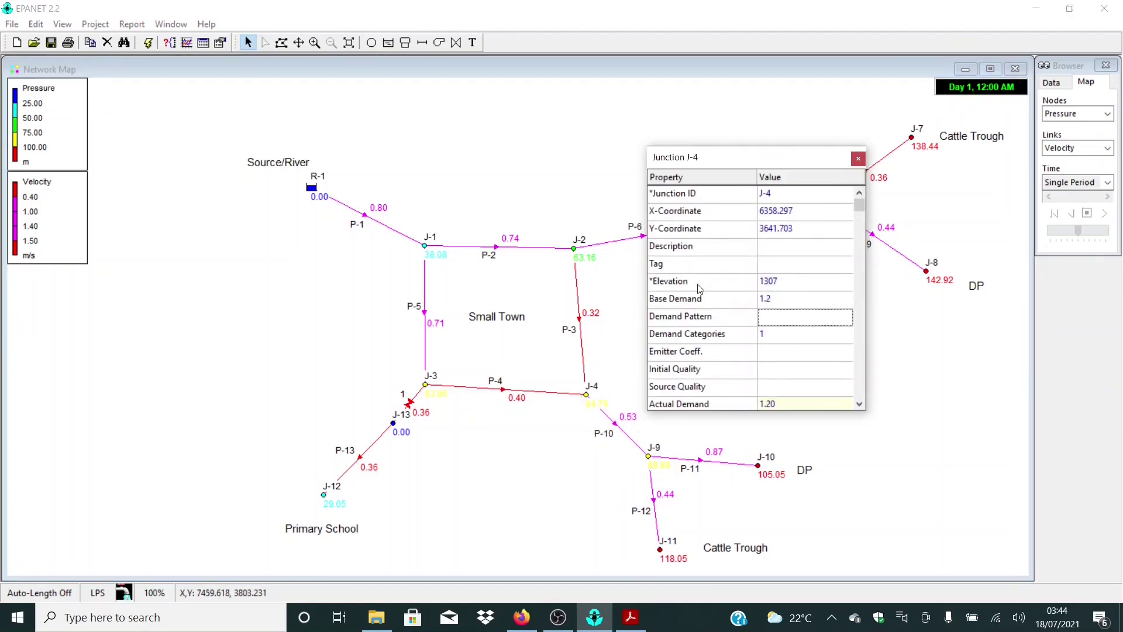
pyautogui.click(783, 281)
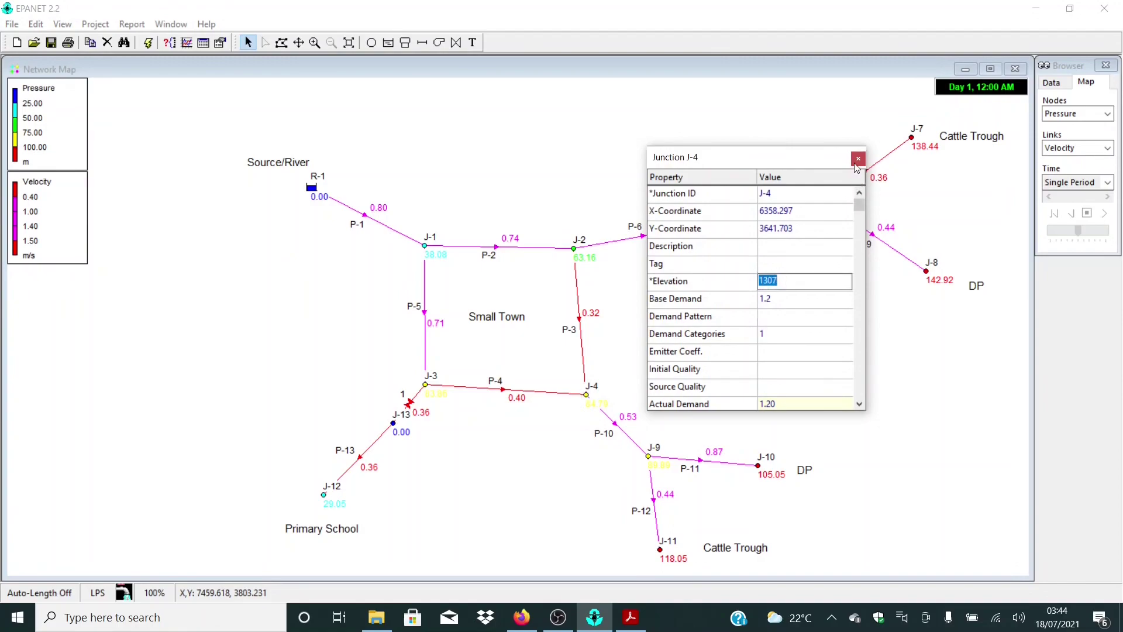
# - Compare the elevations of junctions J-4 and J-10 in their properties
pyautogui.click(857, 159)
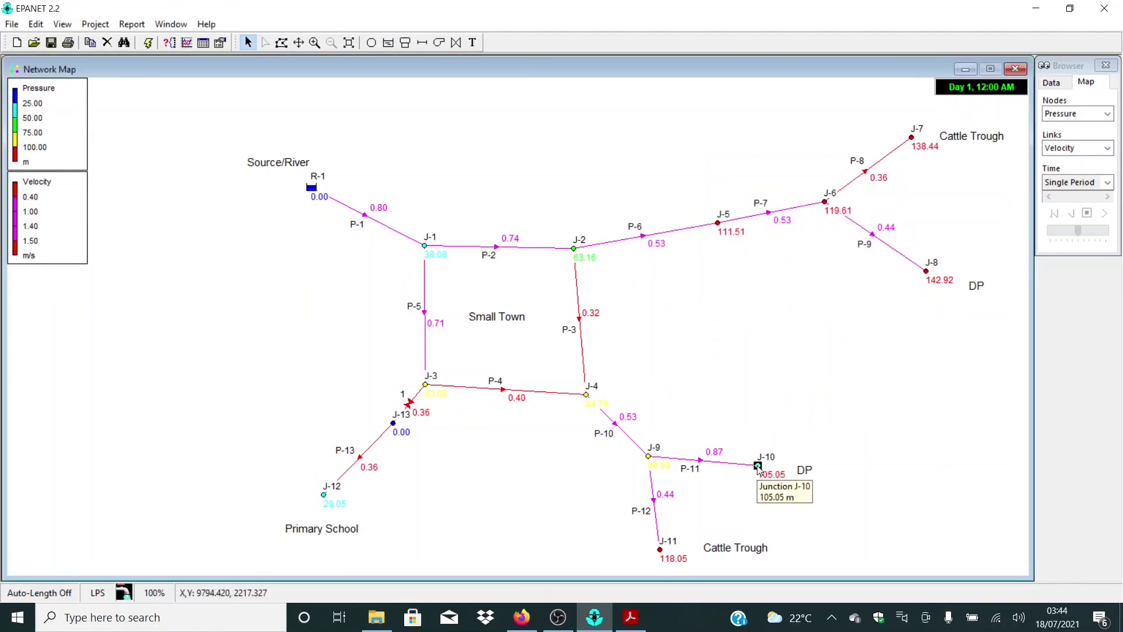
pyautogui.doubleClick(759, 466)
pyautogui.click(783, 283)
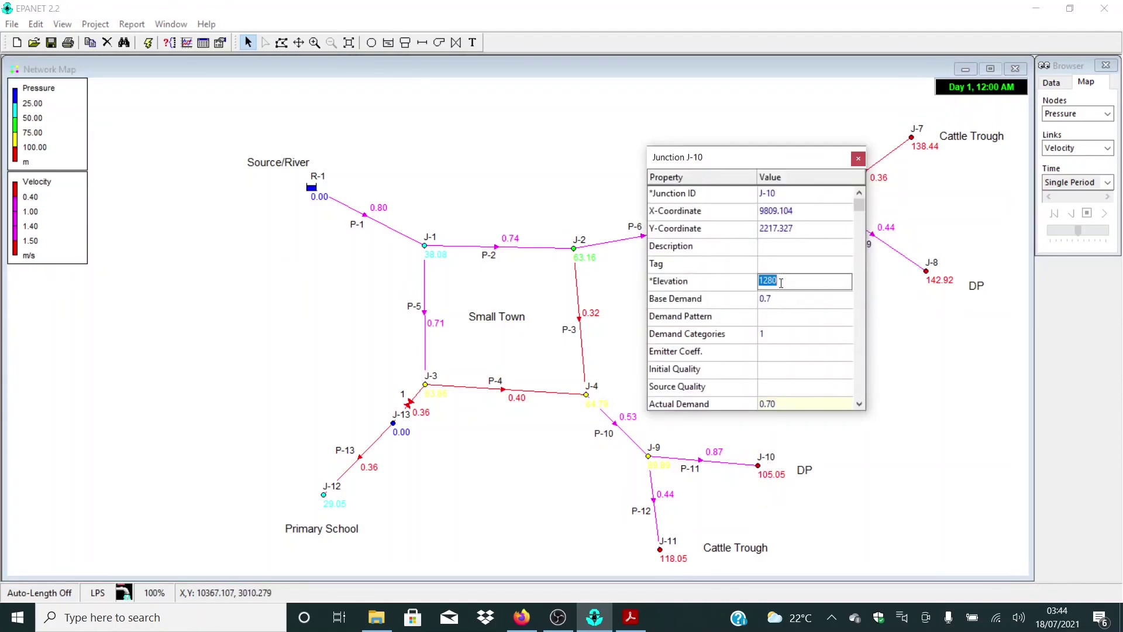
pyautogui.click(858, 159)
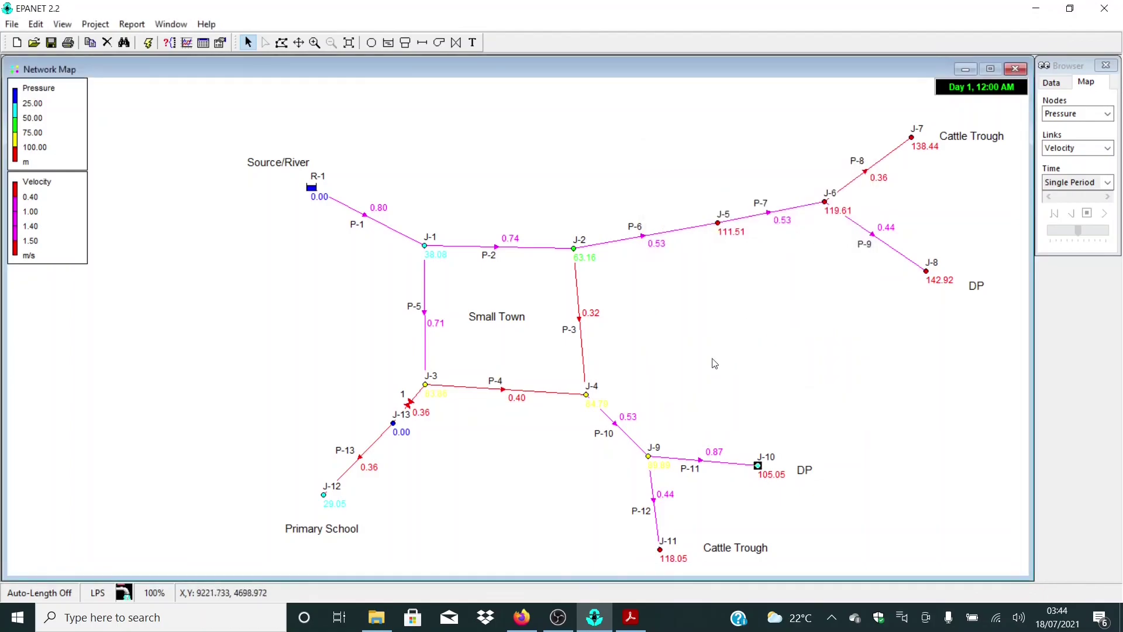
pyautogui.doubleClick(587, 396)
pyautogui.click(790, 287)
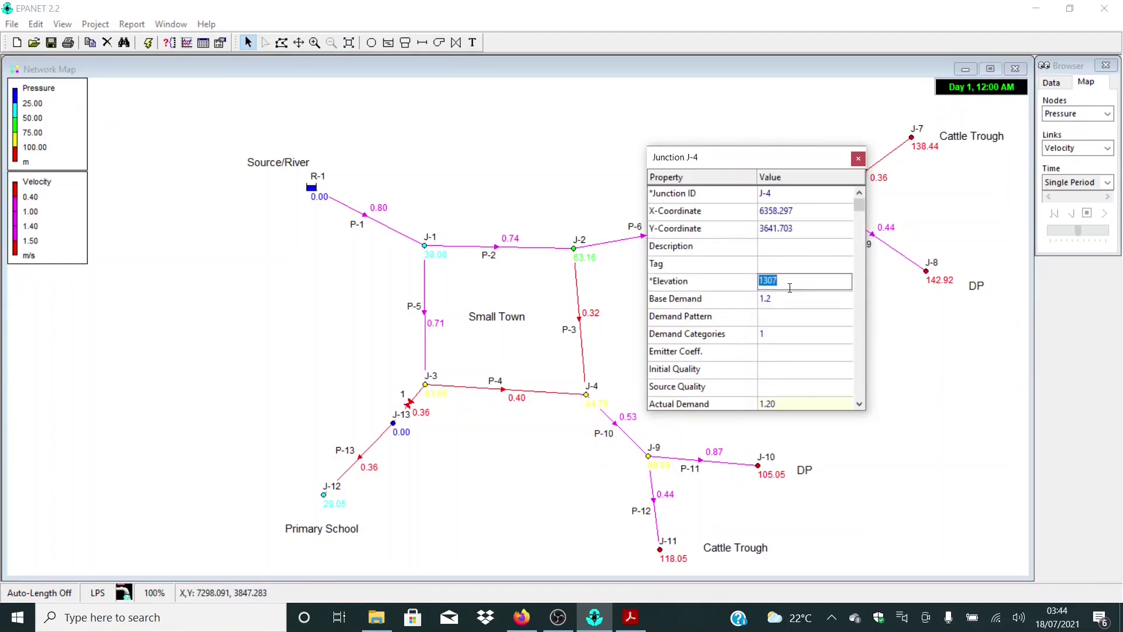
pyautogui.click(858, 160)
pyautogui.doubleClick(758, 465)
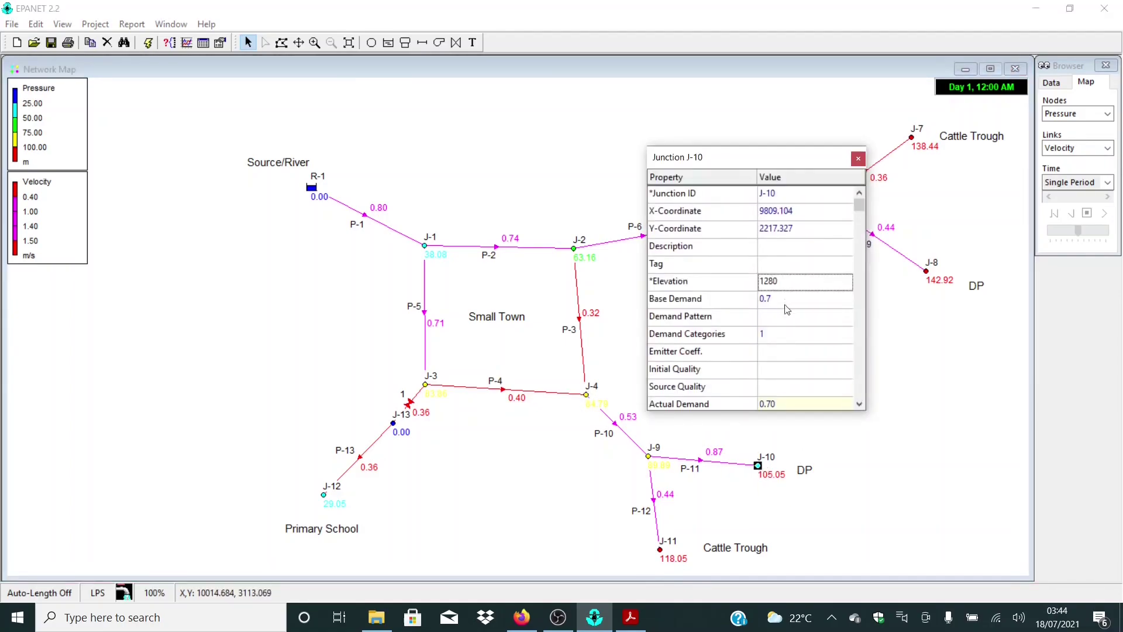
pyautogui.click(785, 290)
pyautogui.click(858, 160)
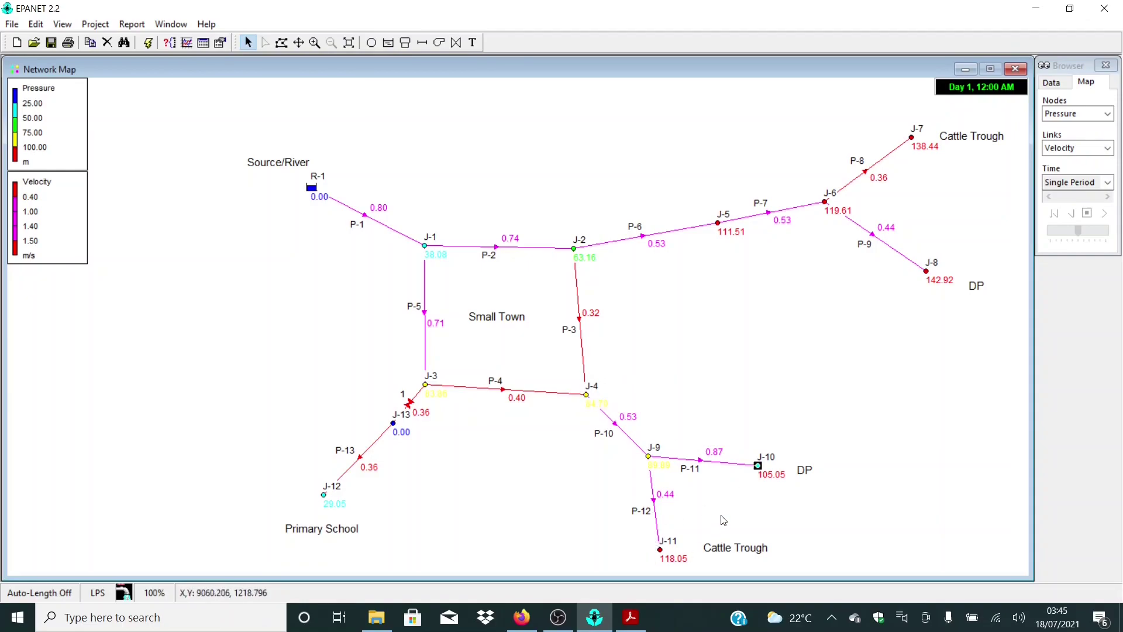
# - Check the length of pipe P-10 between J-4 and J-9, and delete the pipe
pyautogui.doubleClick(606, 417)
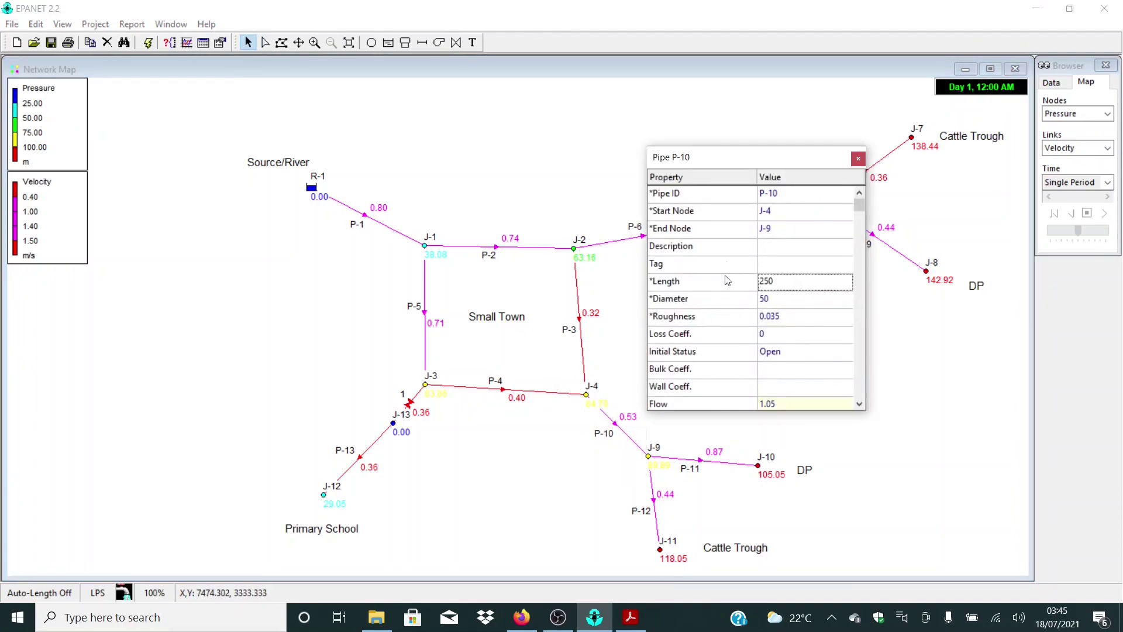
pyautogui.click(769, 285)
pyautogui.click(858, 159)
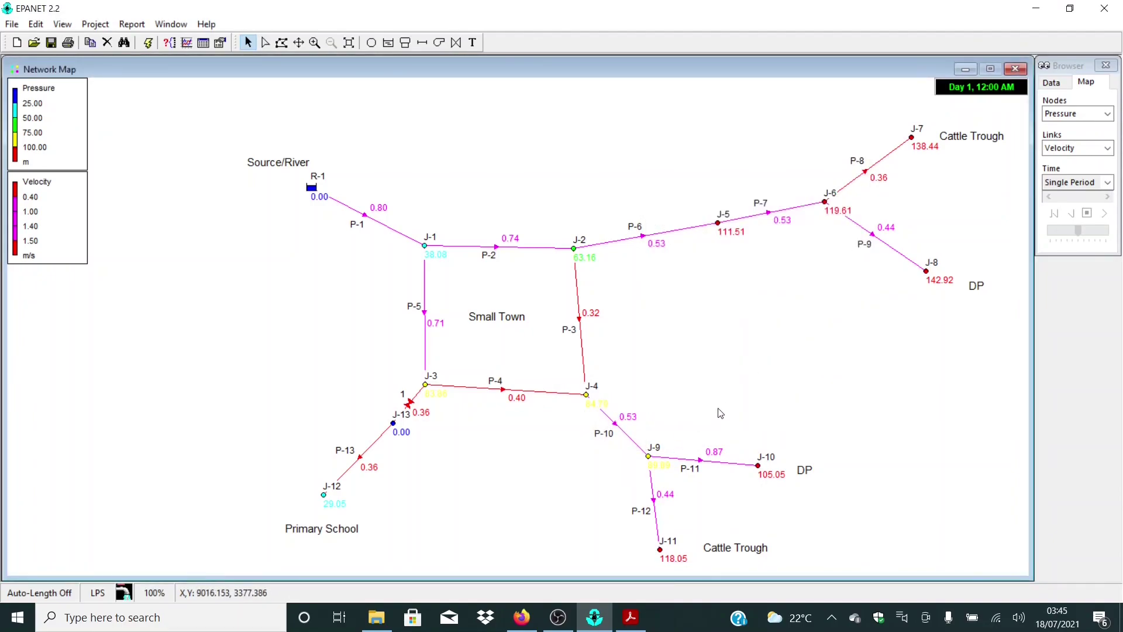
pyautogui.press('Delete')
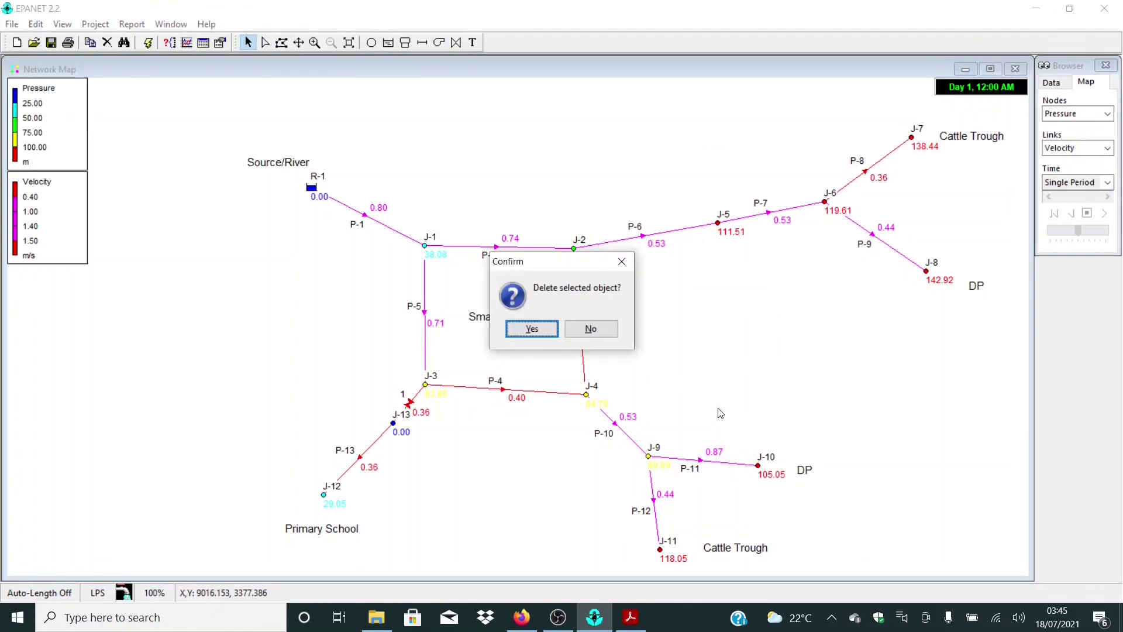
pyautogui.press('Return')
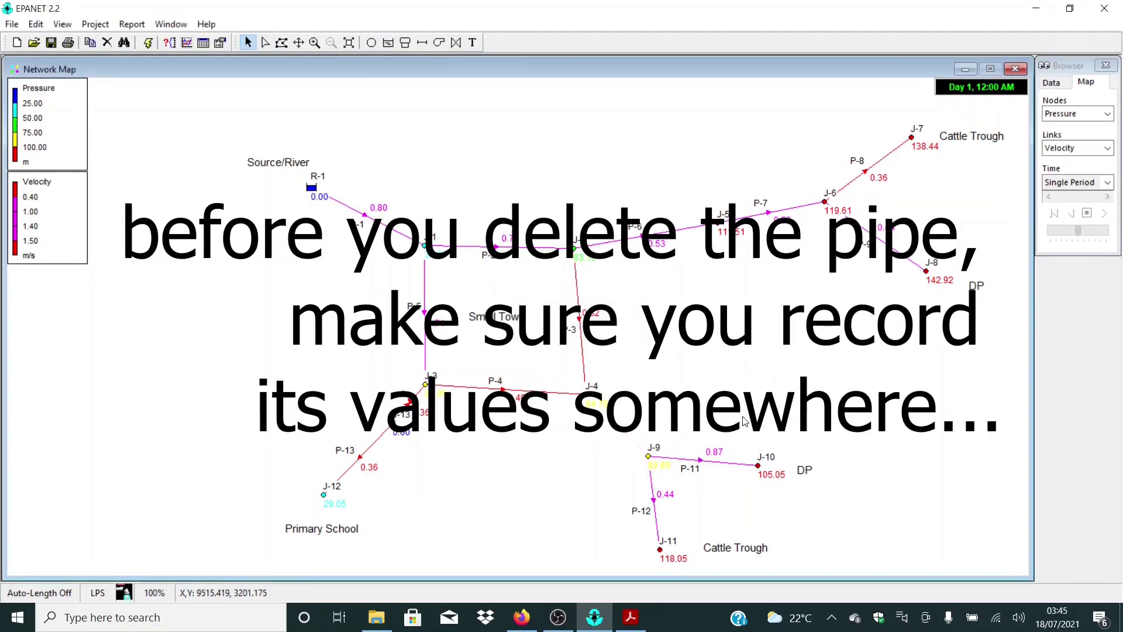
# - Add a new junction just east of J-4 and draw a pipe from it to J-9
pyautogui.click(373, 44)
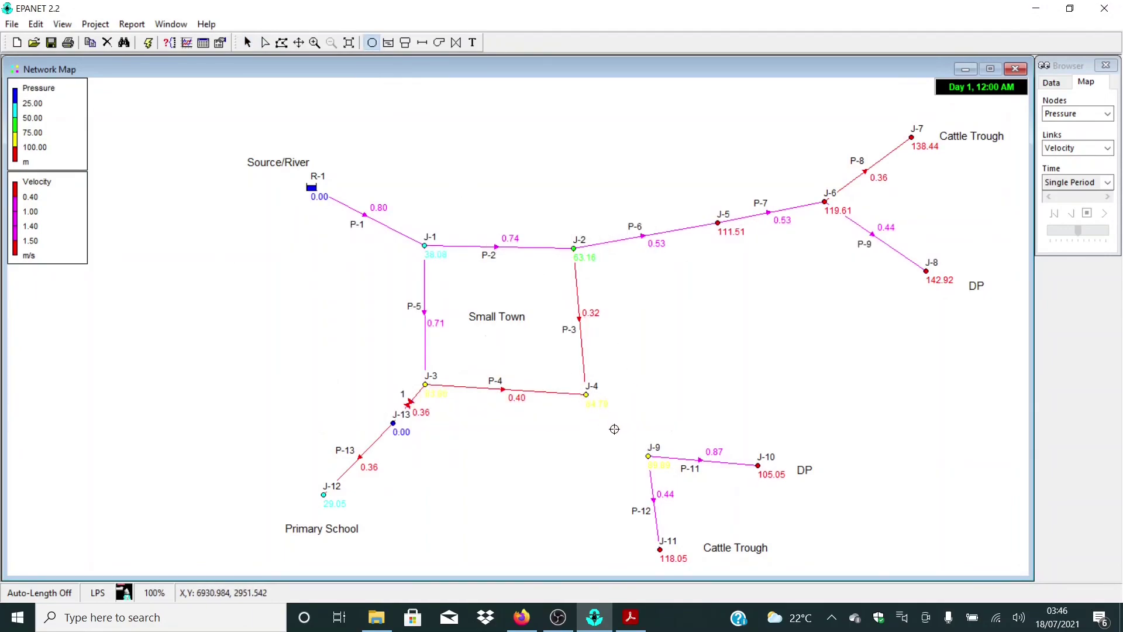
pyautogui.click(639, 392)
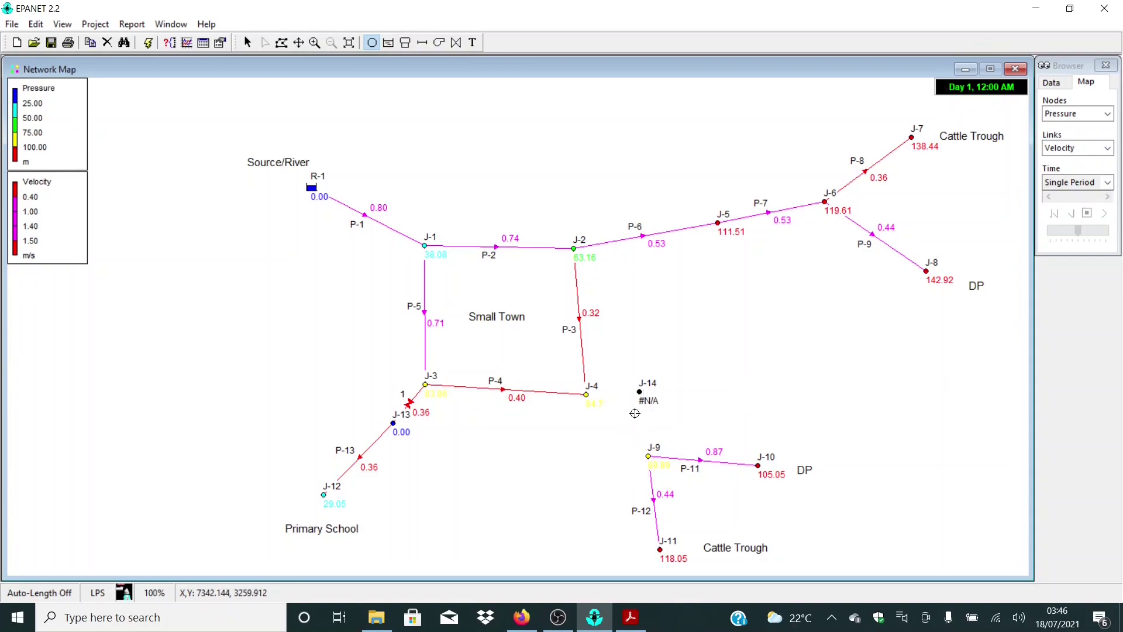
pyautogui.click(422, 42)
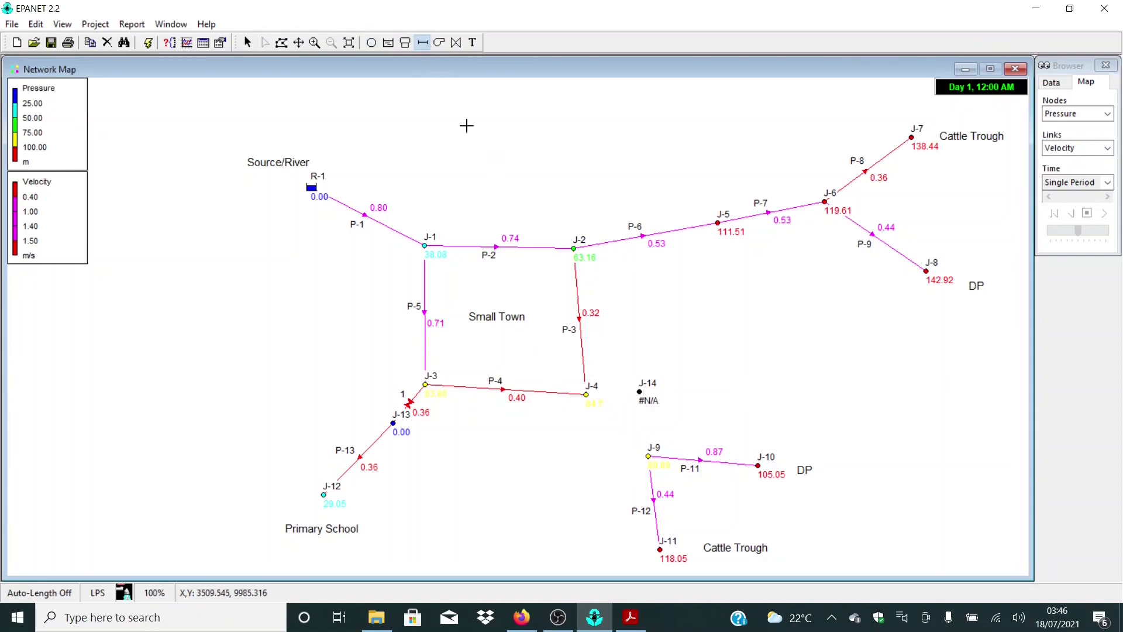
pyautogui.click(639, 391)
pyautogui.click(649, 455)
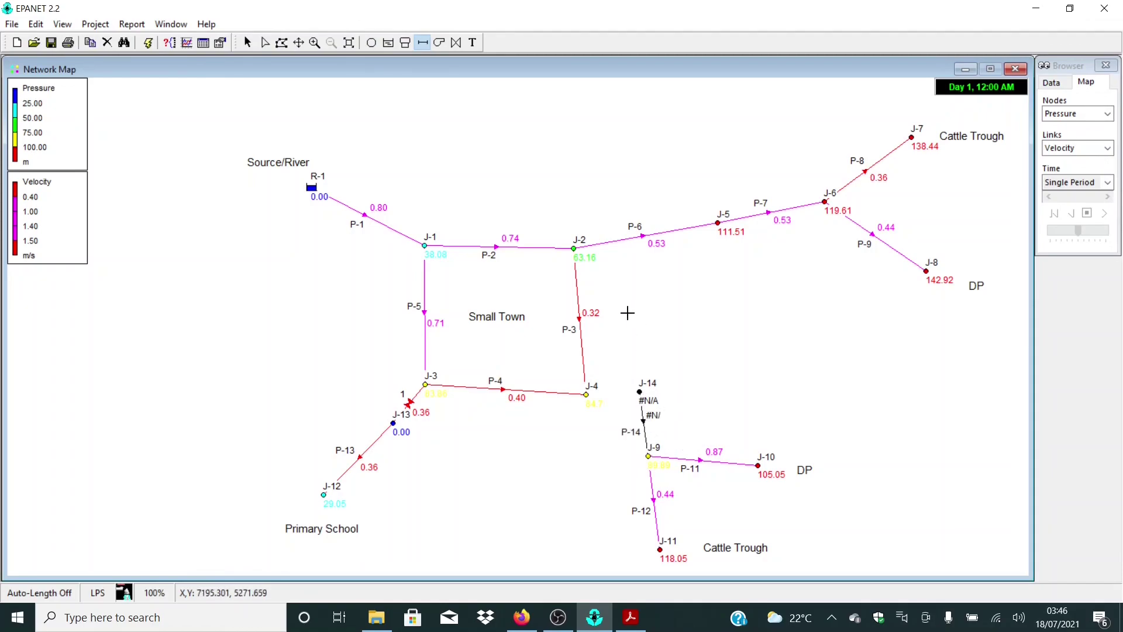
pyautogui.click(248, 43)
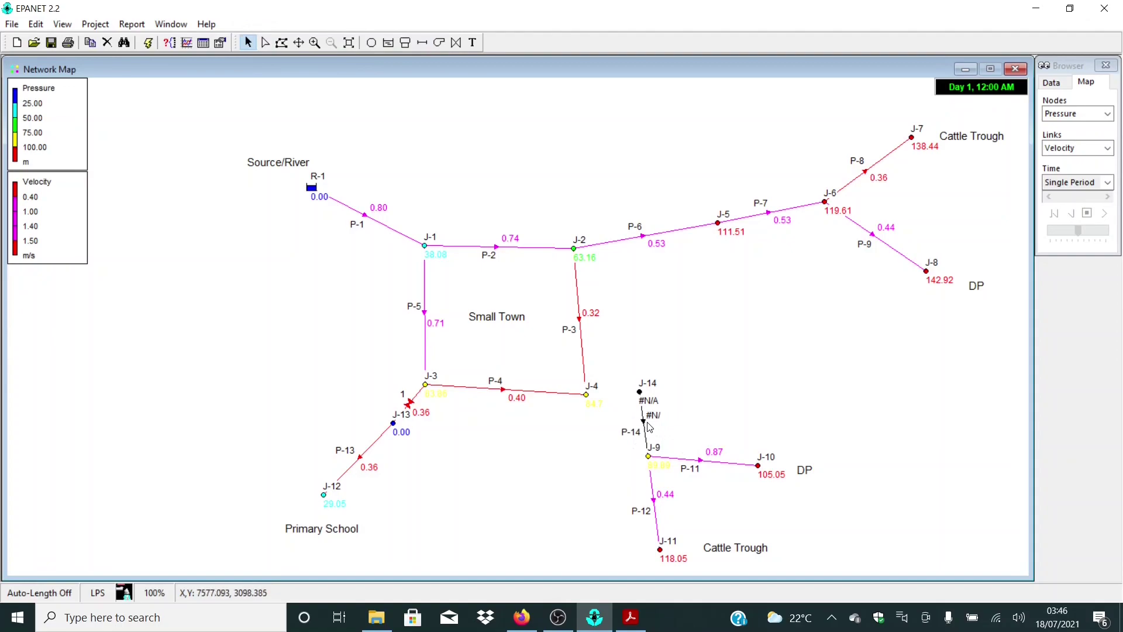
# - Set pipe P-14's length to 250, diameter to 50 and roughness to 0.035
pyautogui.doubleClick(643, 422)
pyautogui.click(781, 284)
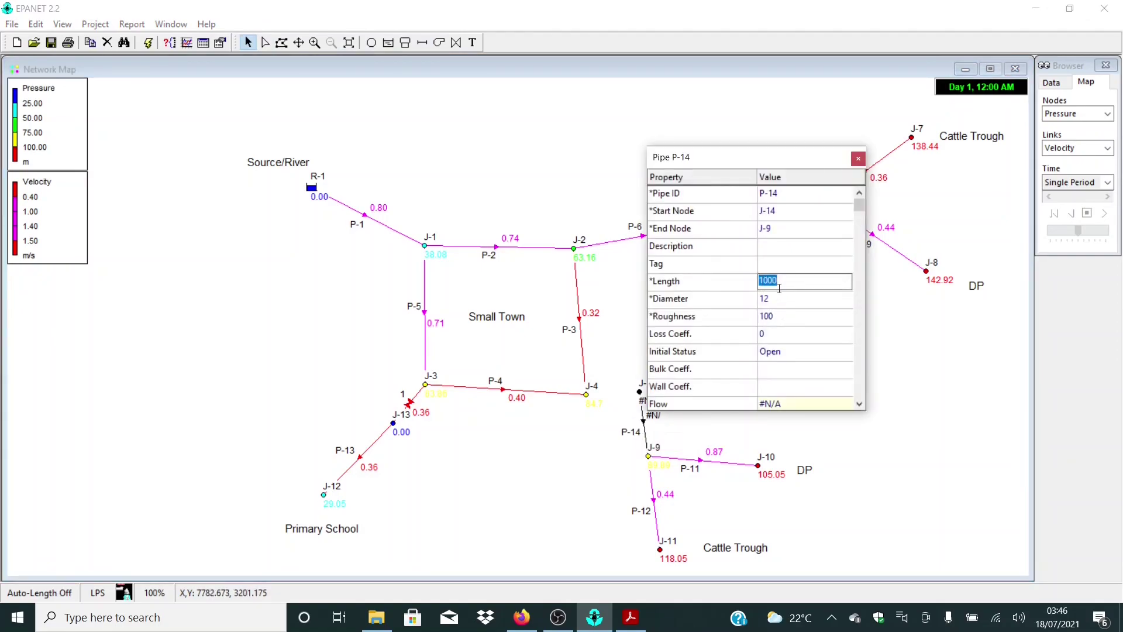
pyautogui.write('250')
pyautogui.click(763, 299)
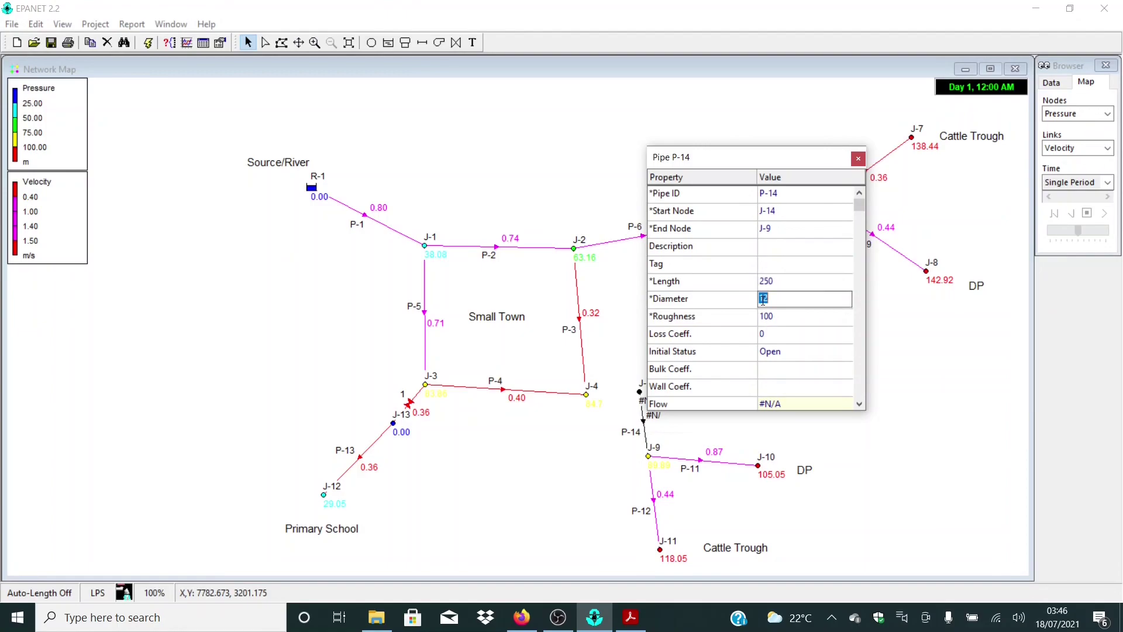
pyautogui.write('50')
pyautogui.click(779, 320)
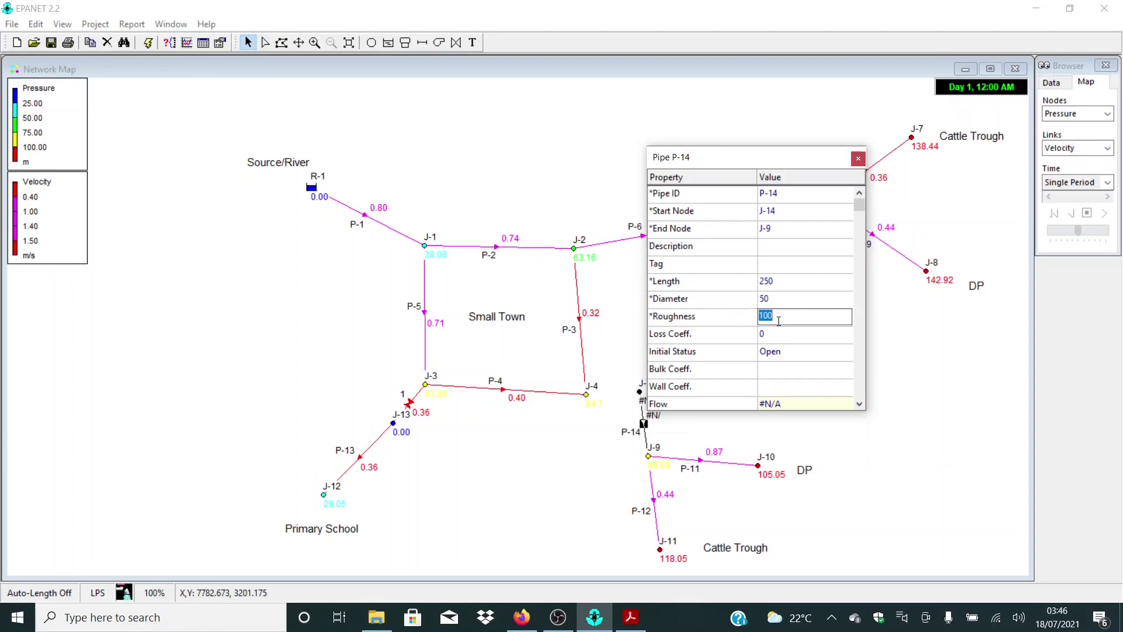
pyautogui.write('0.035')
pyautogui.click(762, 298)
pyautogui.click(859, 158)
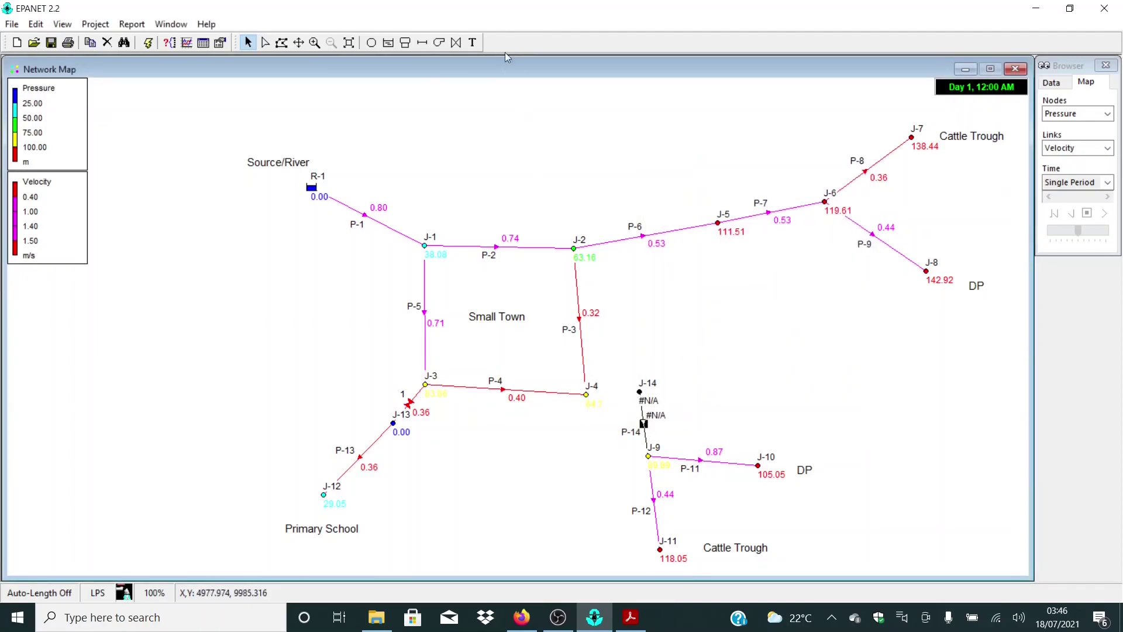
# - Draw a valve from junction J-4 to junction J-14
pyautogui.click(456, 42)
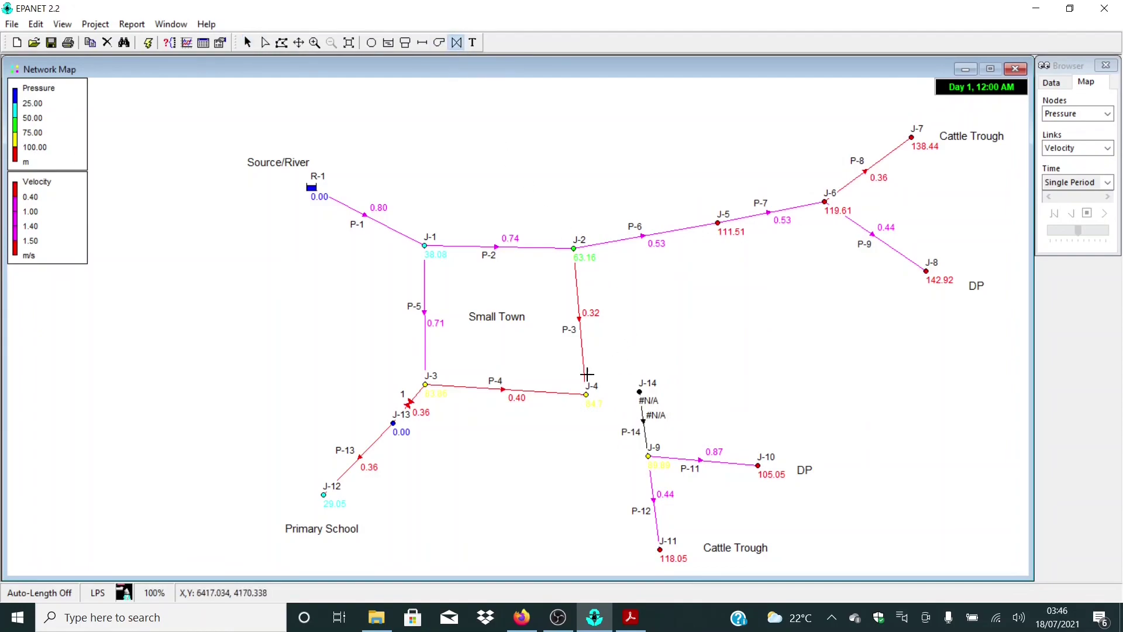
pyautogui.click(586, 395)
pyautogui.click(641, 388)
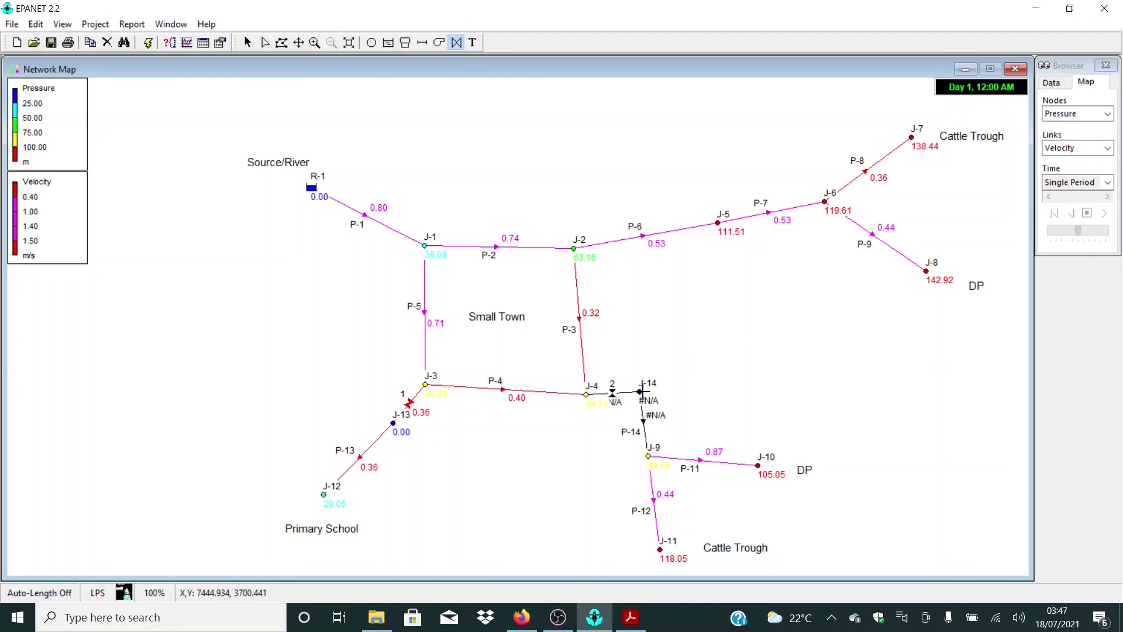
pyautogui.click(249, 43)
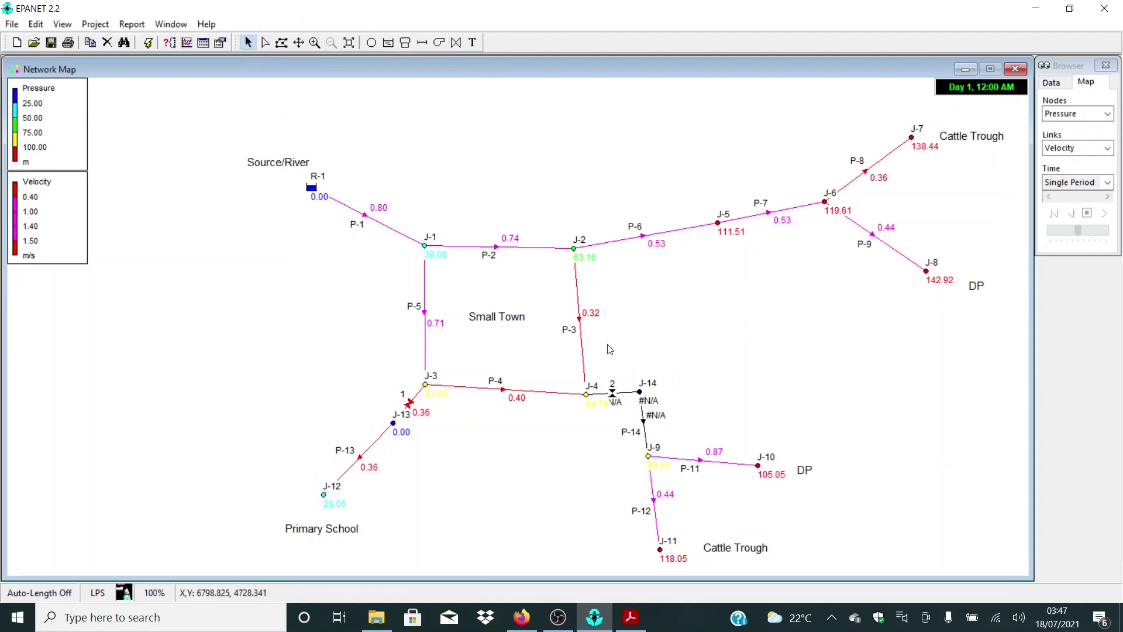
# - Check pipe P-14's diameter and set the diameter of the valve between J-4 and J-14 to 50 to match
pyautogui.doubleClick(616, 398)
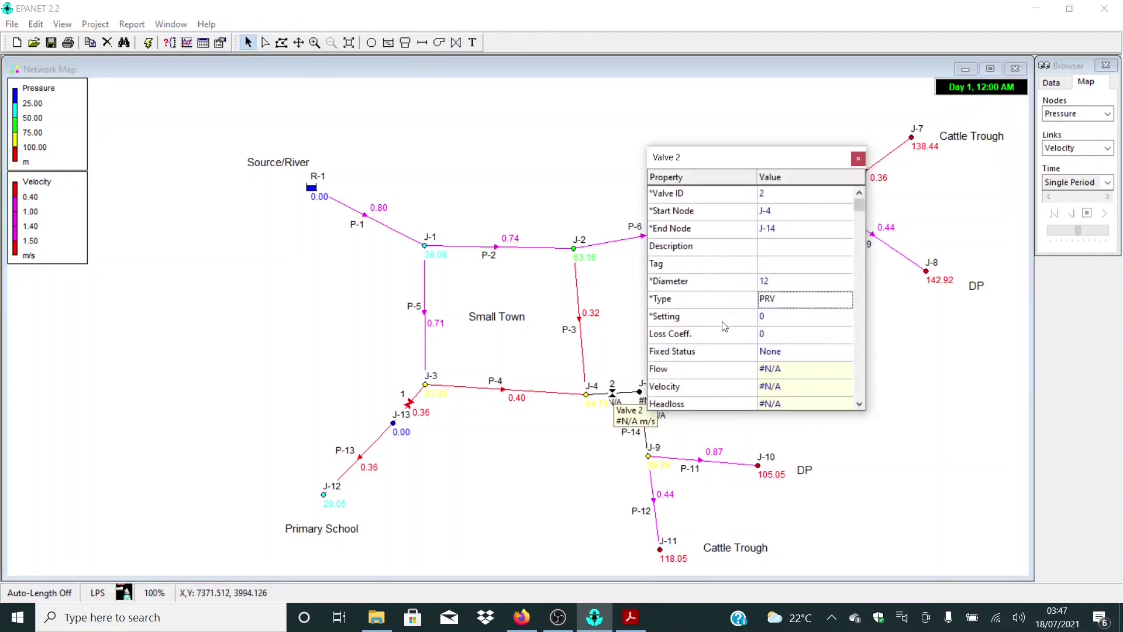
pyautogui.click(773, 283)
pyautogui.click(649, 445)
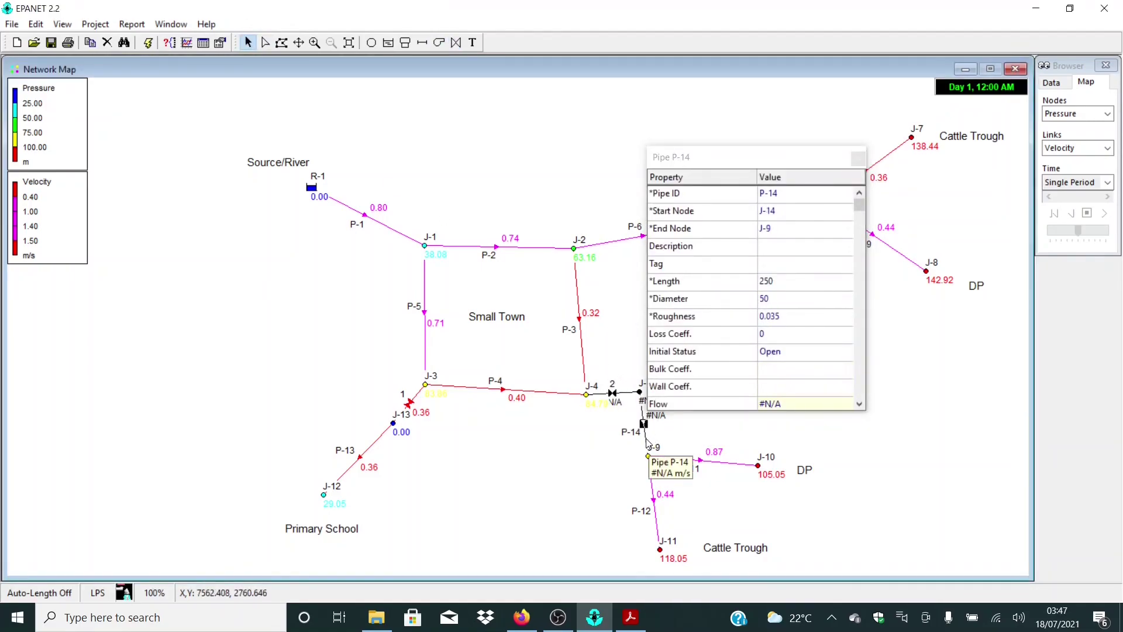
pyautogui.click(613, 393)
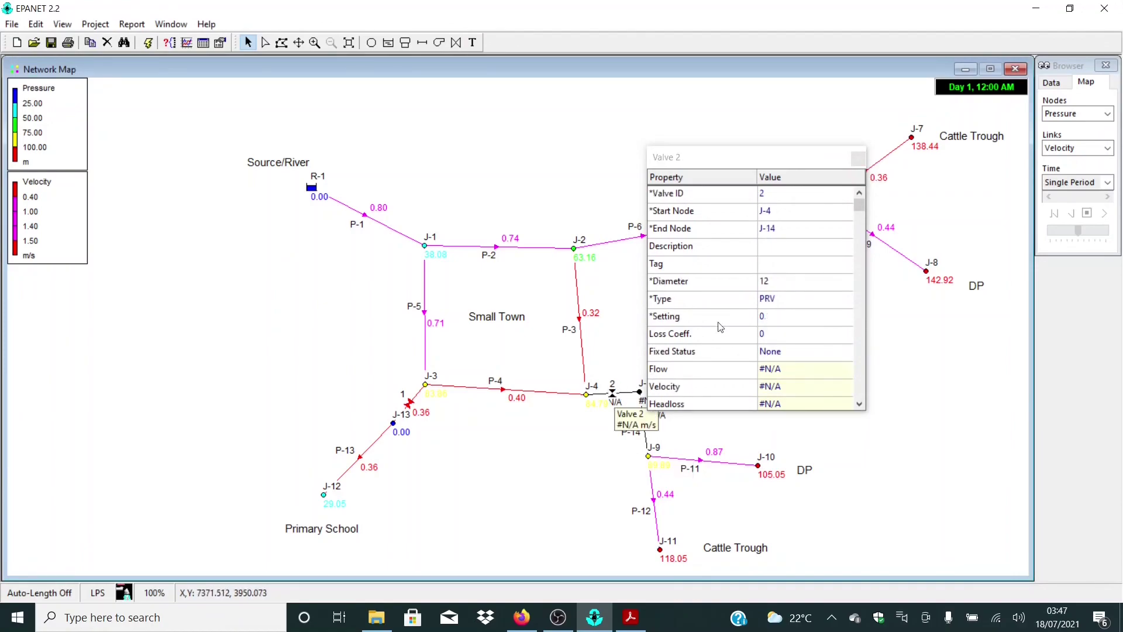
pyautogui.click(782, 279)
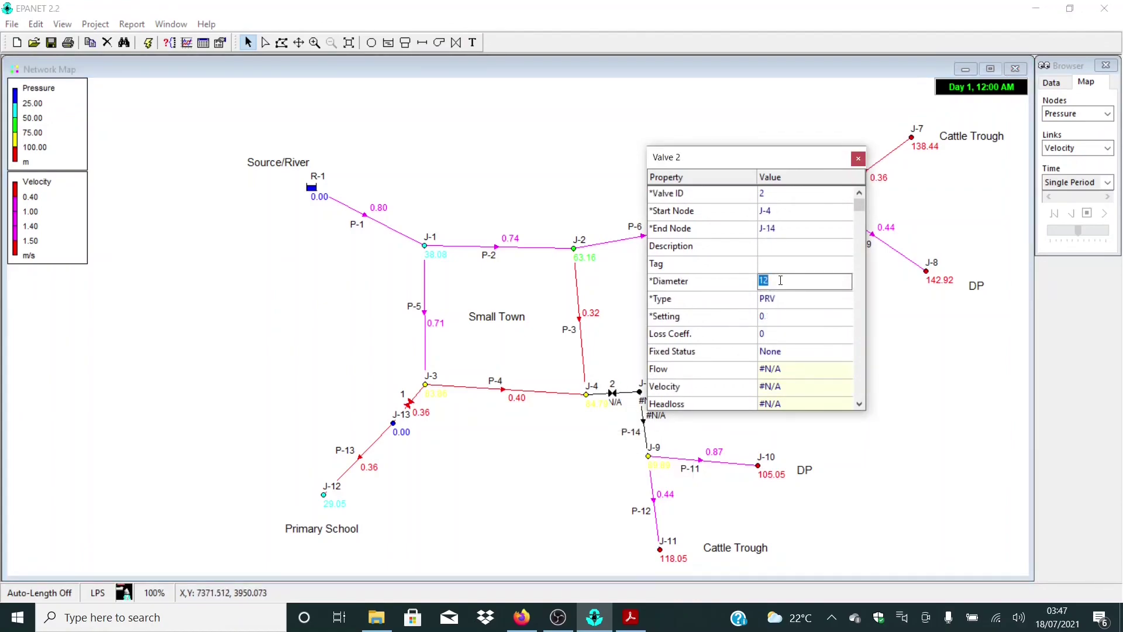
pyautogui.click(644, 424)
pyautogui.click(613, 395)
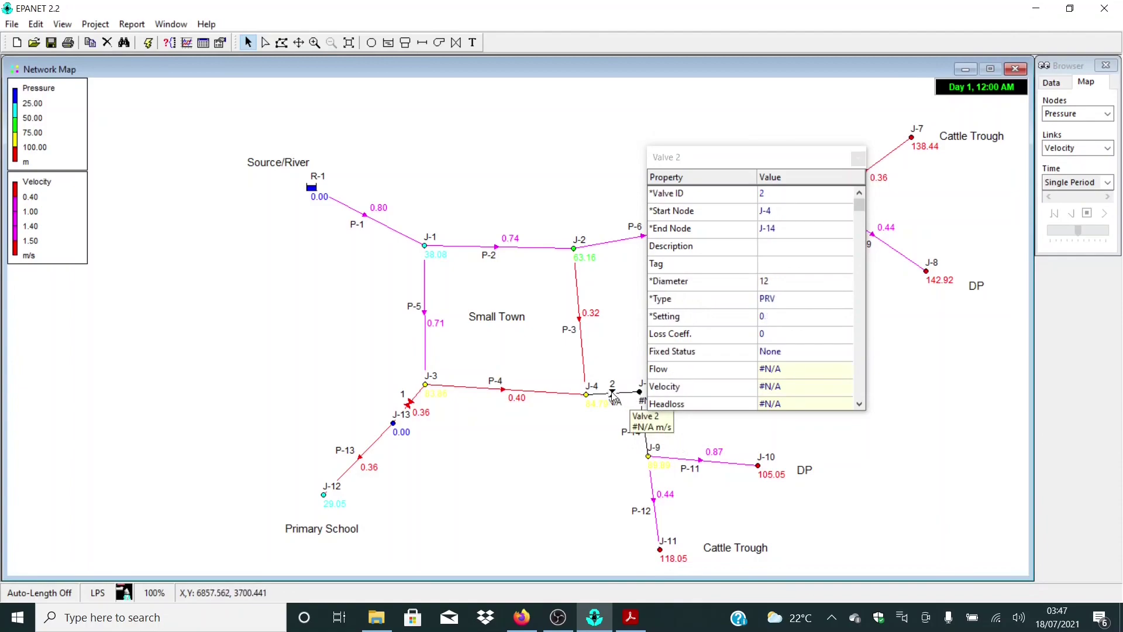
pyautogui.click(782, 281)
pyautogui.write('5')
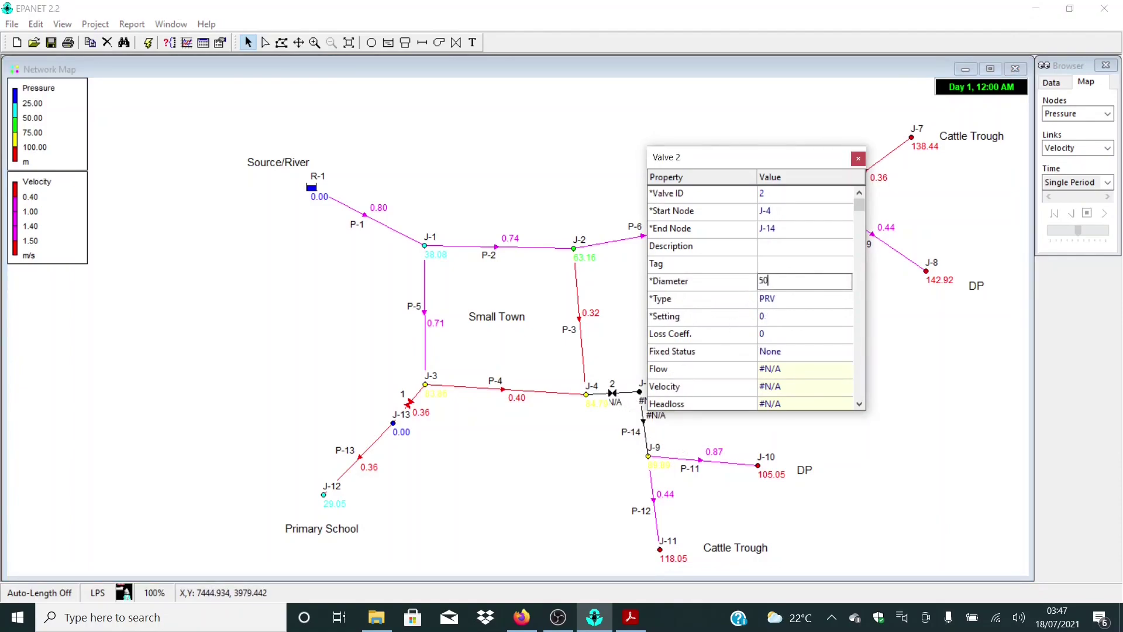
pyautogui.write('0')
# - Review the new valve's setting and fixed status options, and close its properties
pyautogui.click(755, 315)
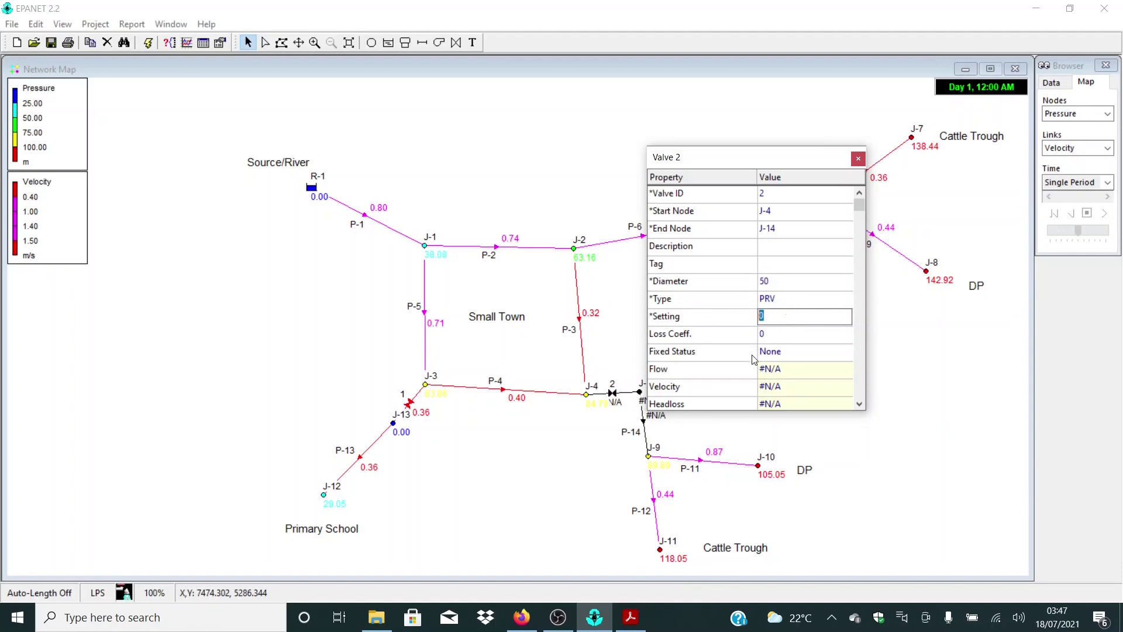
pyautogui.click(705, 353)
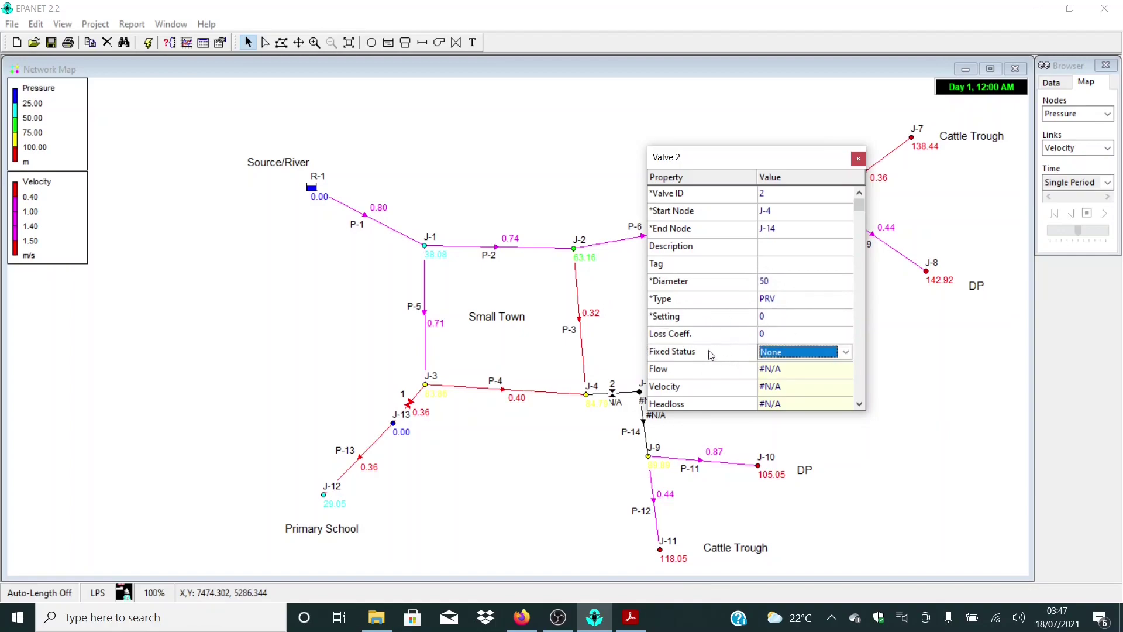
pyautogui.click(704, 317)
pyautogui.click(775, 352)
pyautogui.click(775, 352)
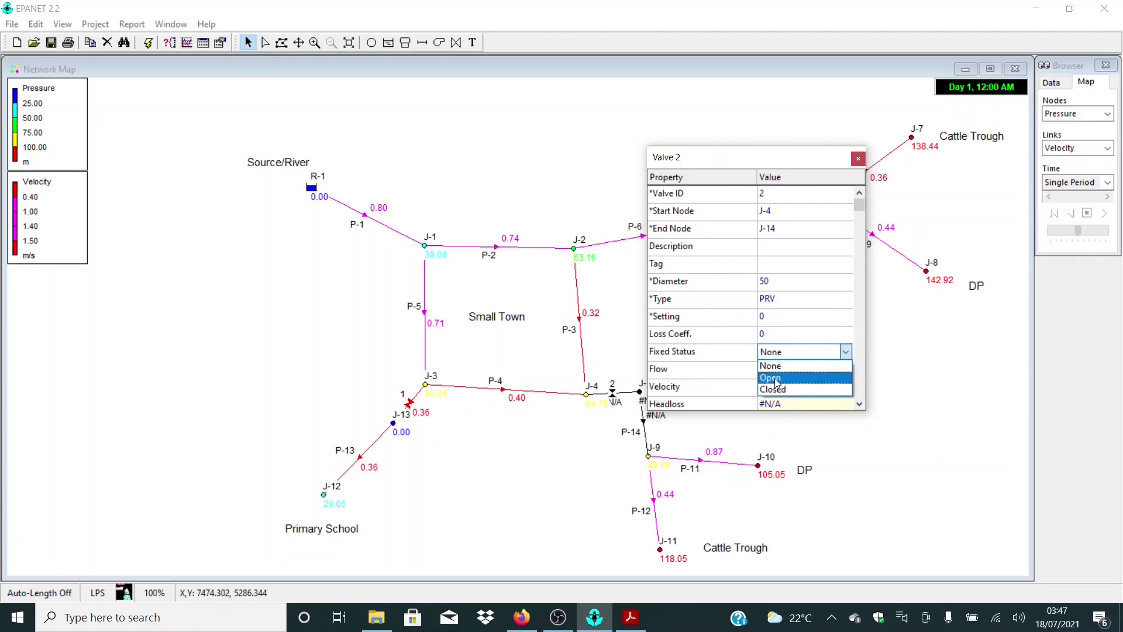
pyautogui.press('Escape')
pyautogui.press('Escape')
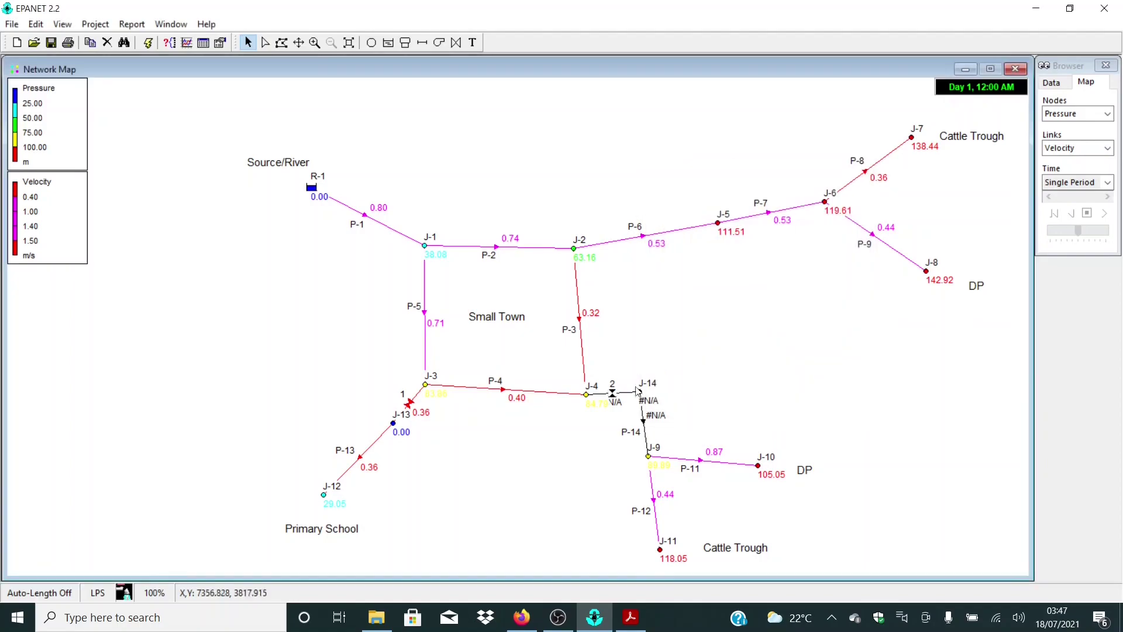
# - Check junction J-4's elevation and set junction J-14's elevation to 1307 to match
pyautogui.click(587, 395)
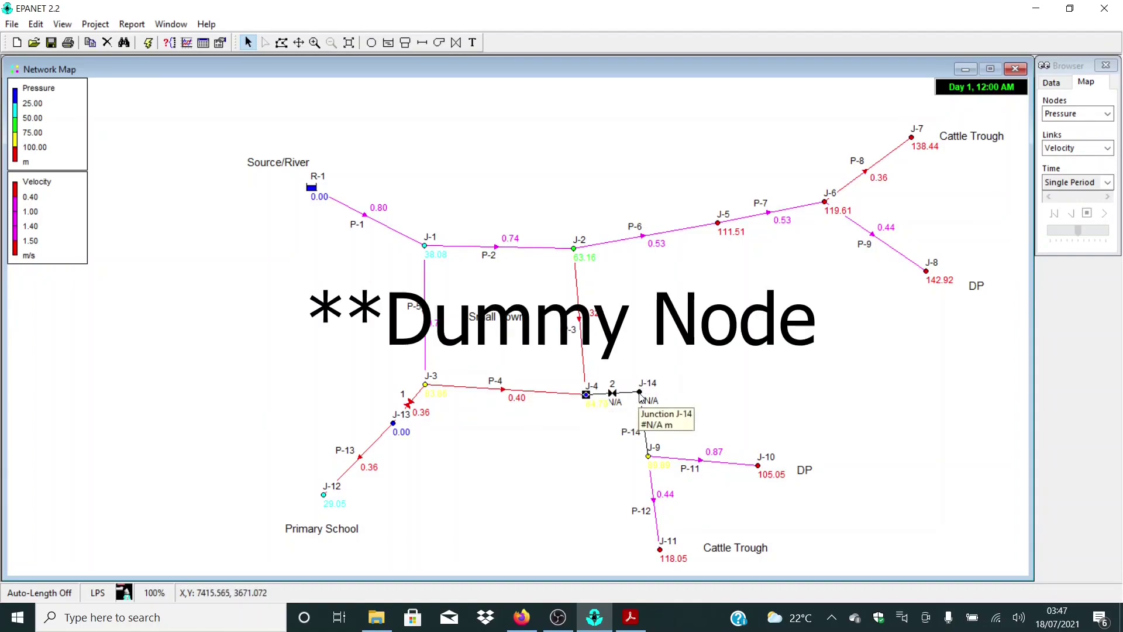
pyautogui.click(640, 396)
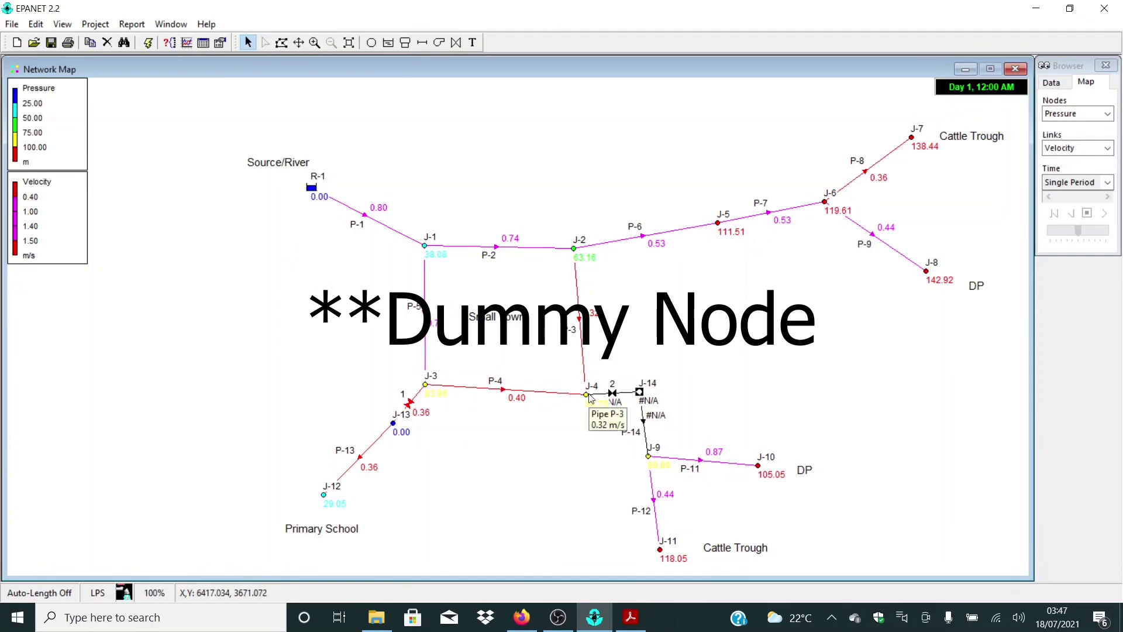
pyautogui.doubleClick(588, 396)
pyautogui.click(776, 282)
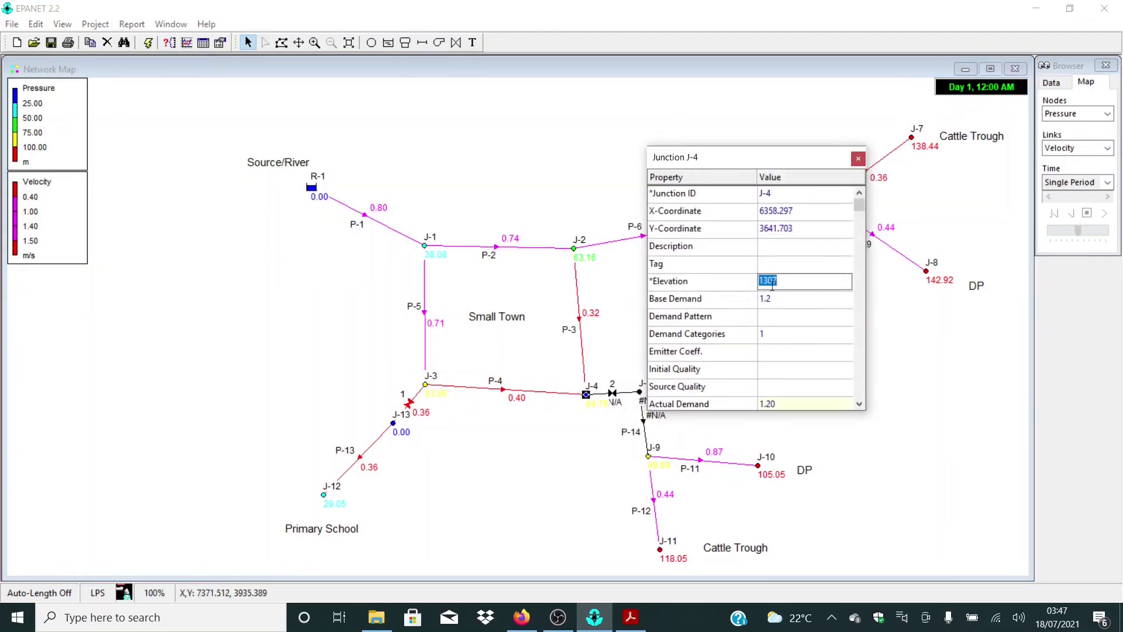
pyautogui.moveTo(775, 157); pyautogui.dragTo(873, 133)
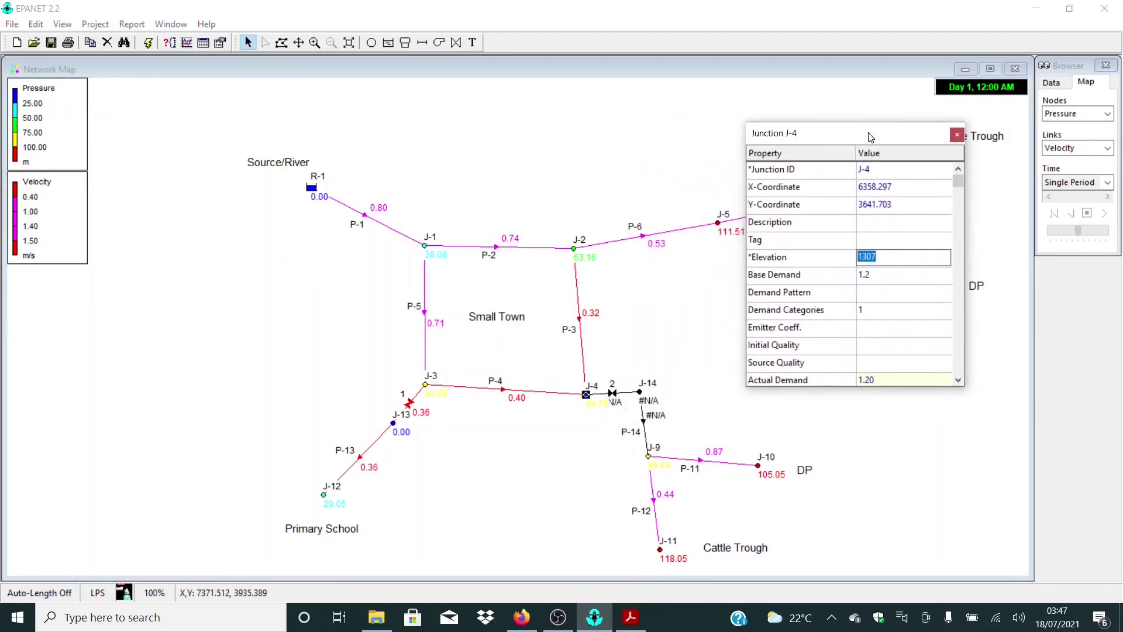
pyautogui.click(640, 393)
pyautogui.click(882, 257)
pyautogui.click(881, 255)
pyautogui.write('1307')
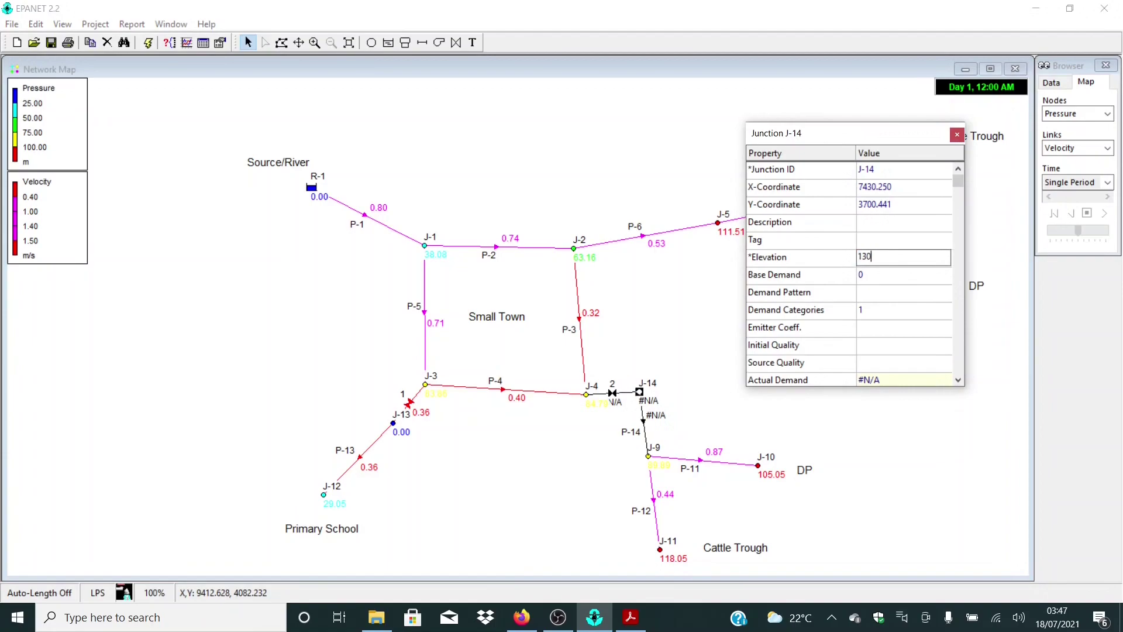
pyautogui.click(957, 135)
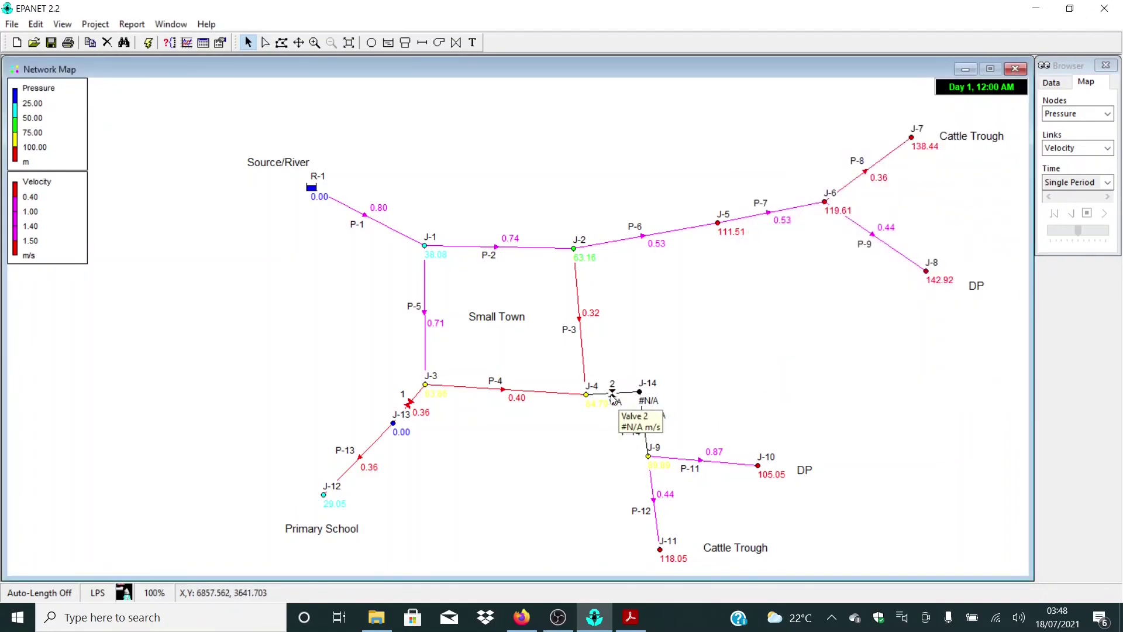
# - Check the properties of the valve between J-4 and J-14 and run the hydraulic analysis
pyautogui.doubleClick(618, 400)
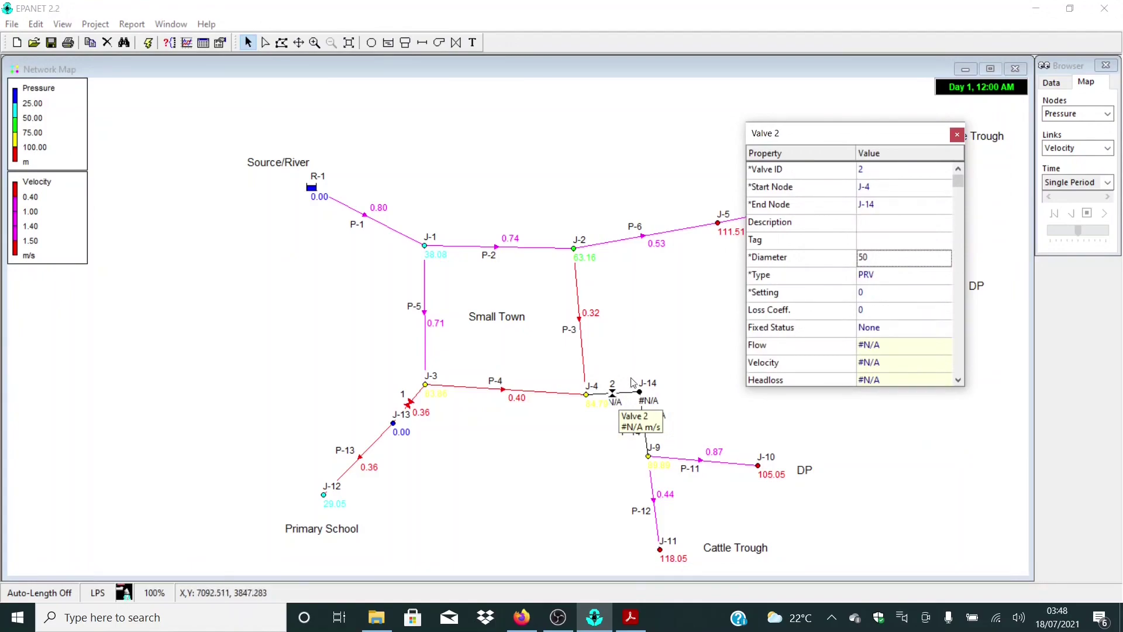
pyautogui.click(957, 135)
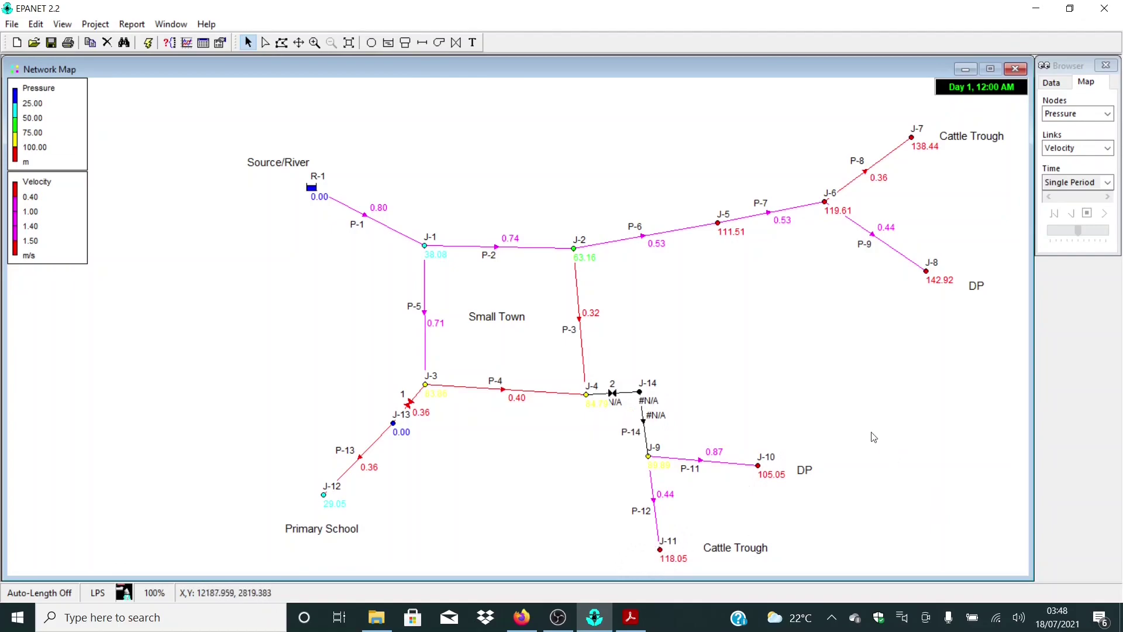
pyautogui.click(149, 43)
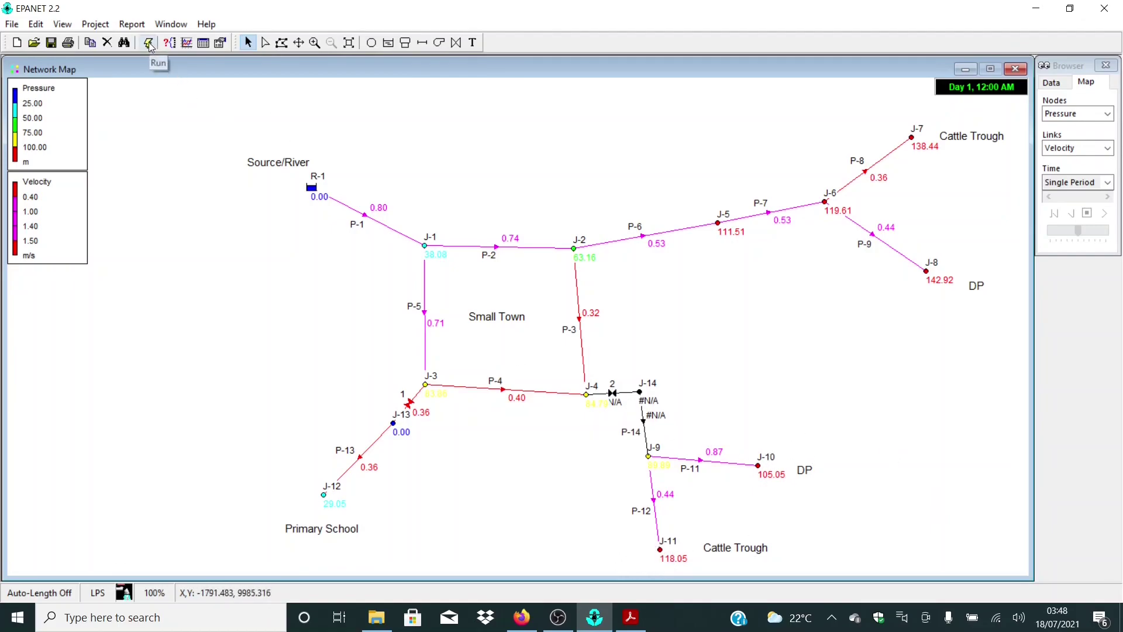
pyautogui.click(561, 328)
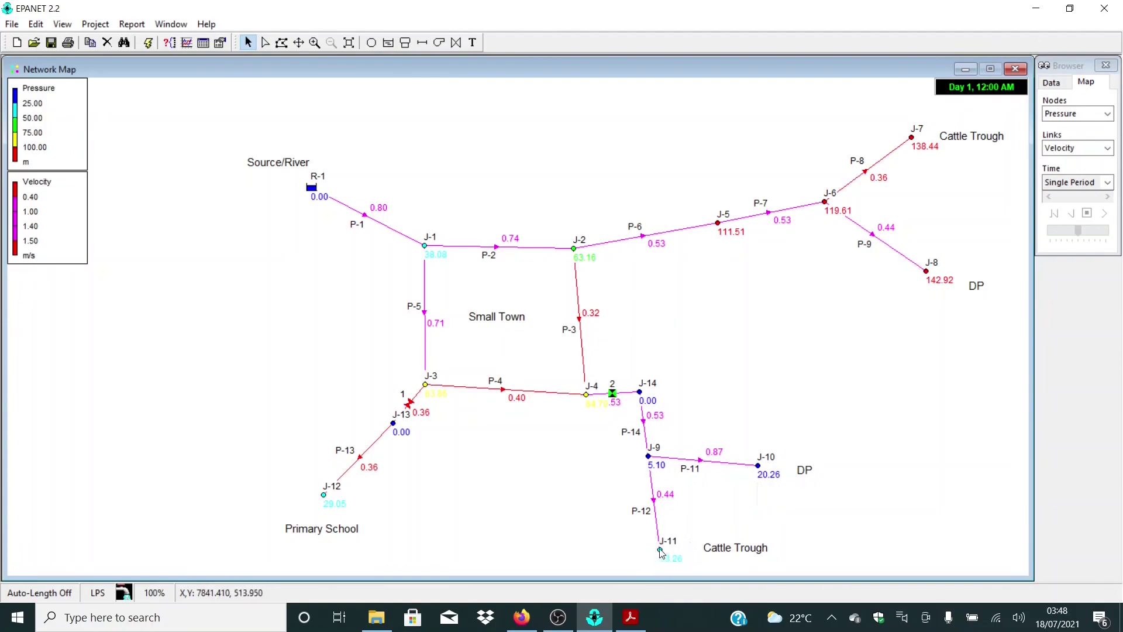
# - Check the elevations of junction J-2 and the cattle trough junction J-7
pyautogui.moveTo(660, 550)
pyautogui.doubleClick(575, 252)
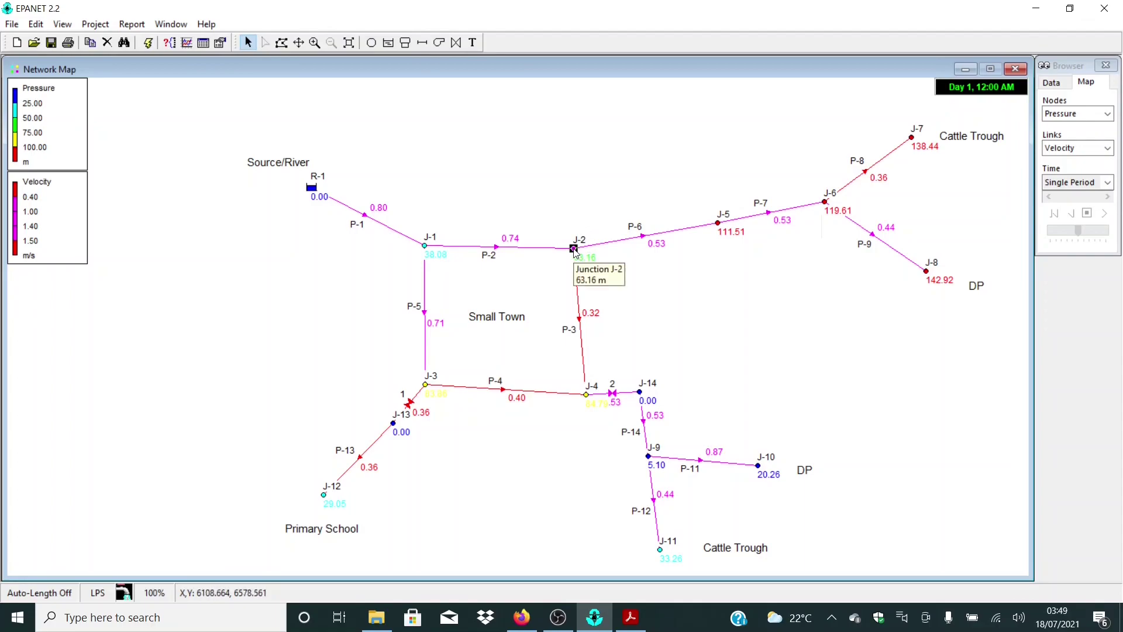
pyautogui.click(885, 261)
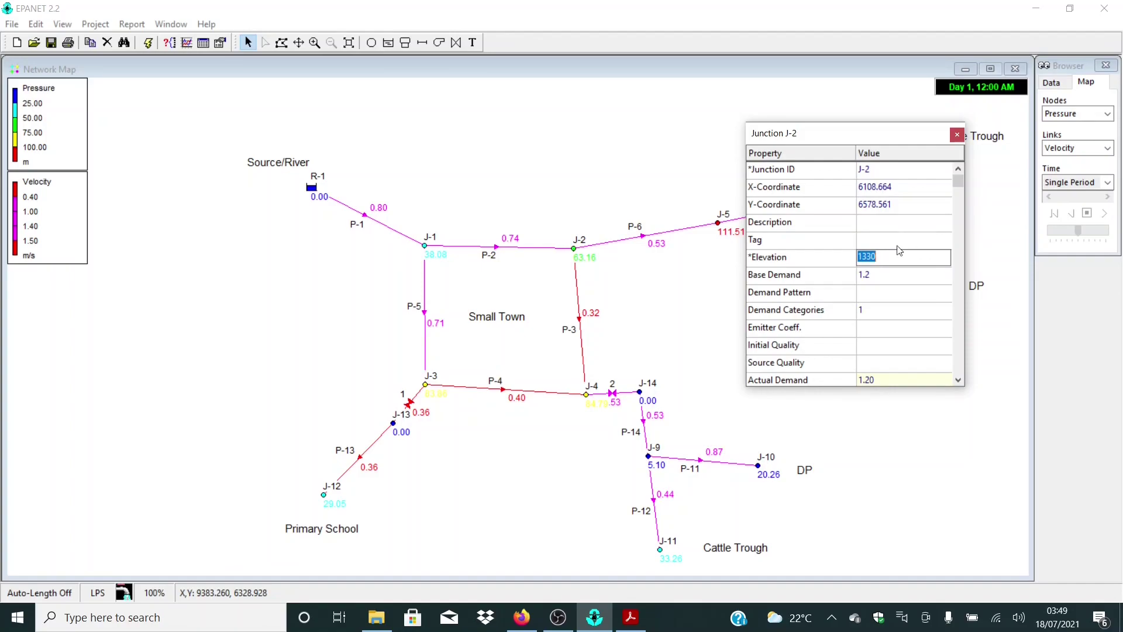
pyautogui.click(957, 135)
pyautogui.doubleClick(913, 140)
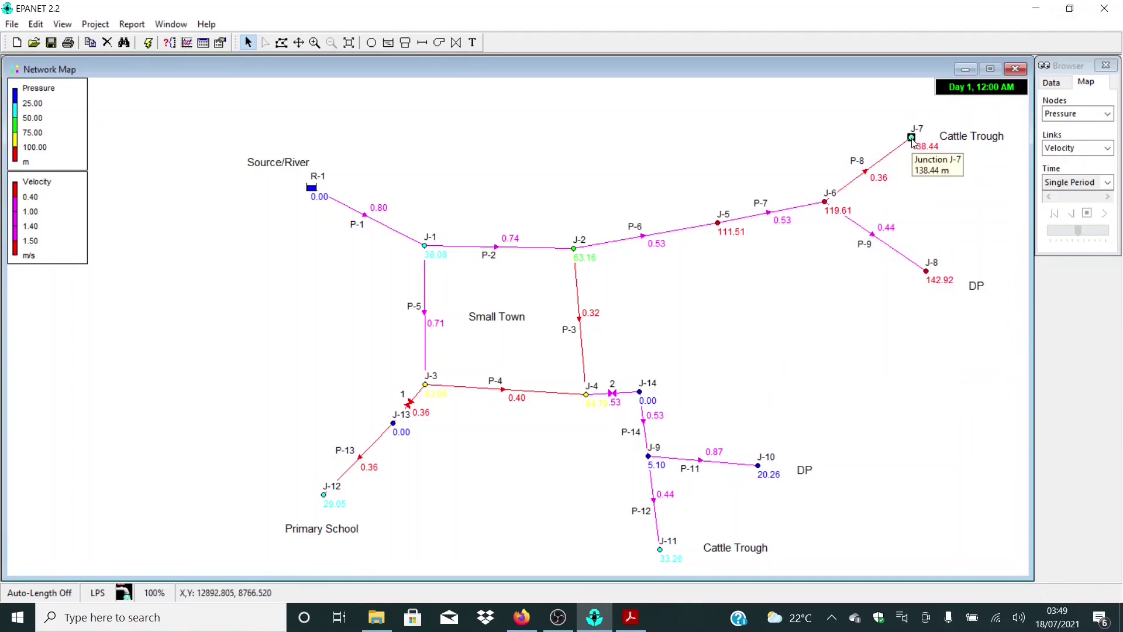
pyautogui.click(898, 260)
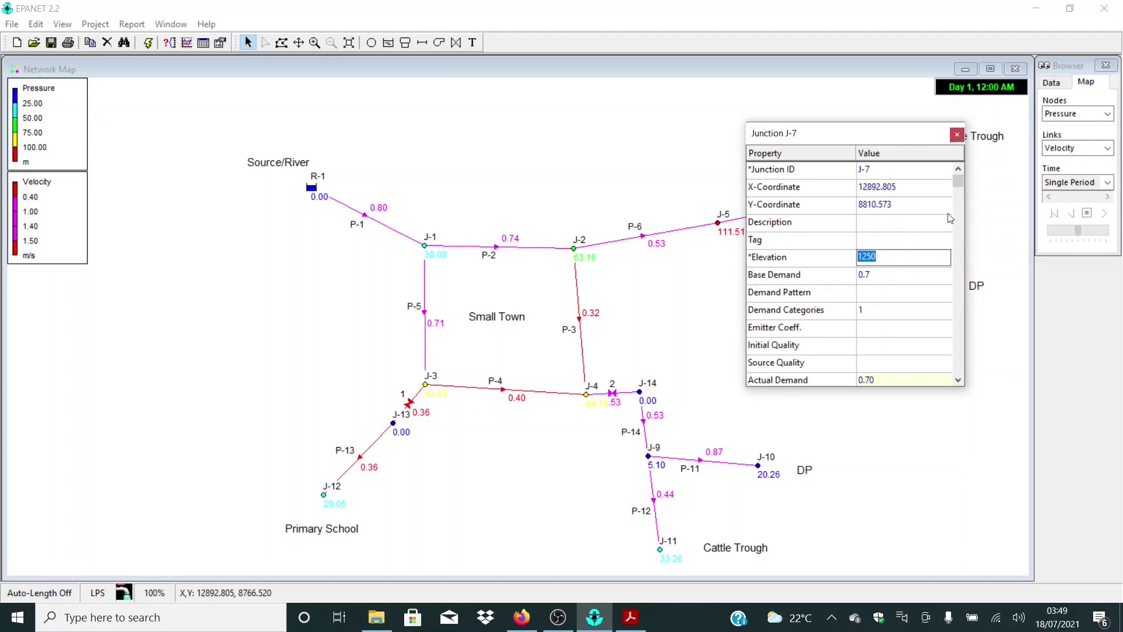
pyautogui.moveTo(927, 139); pyautogui.dragTo(810, 163)
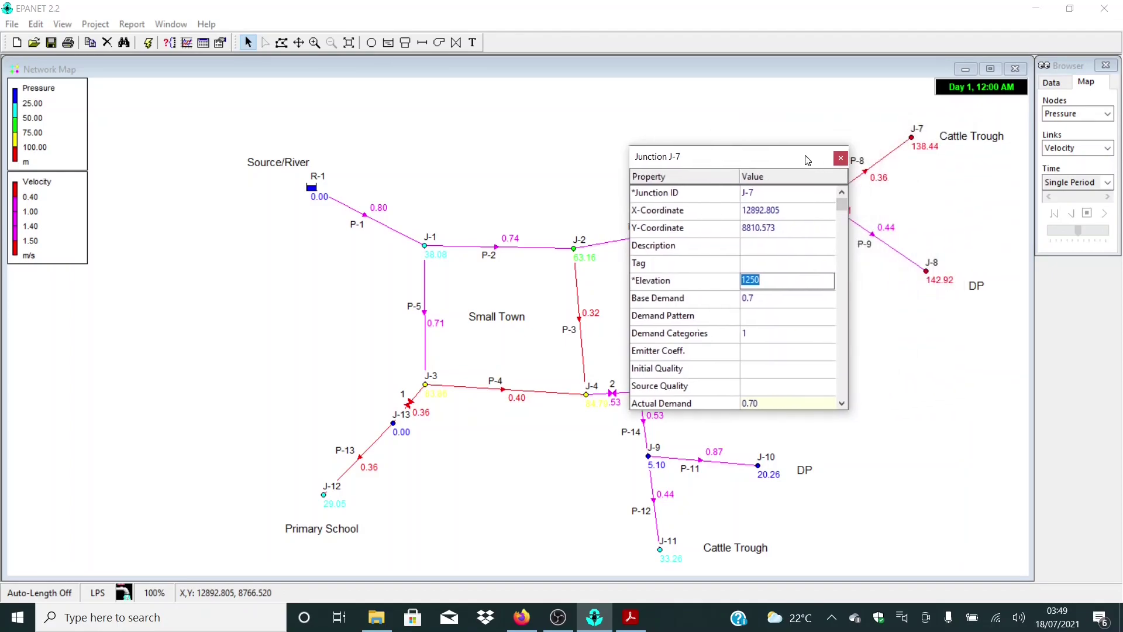
pyautogui.click(841, 159)
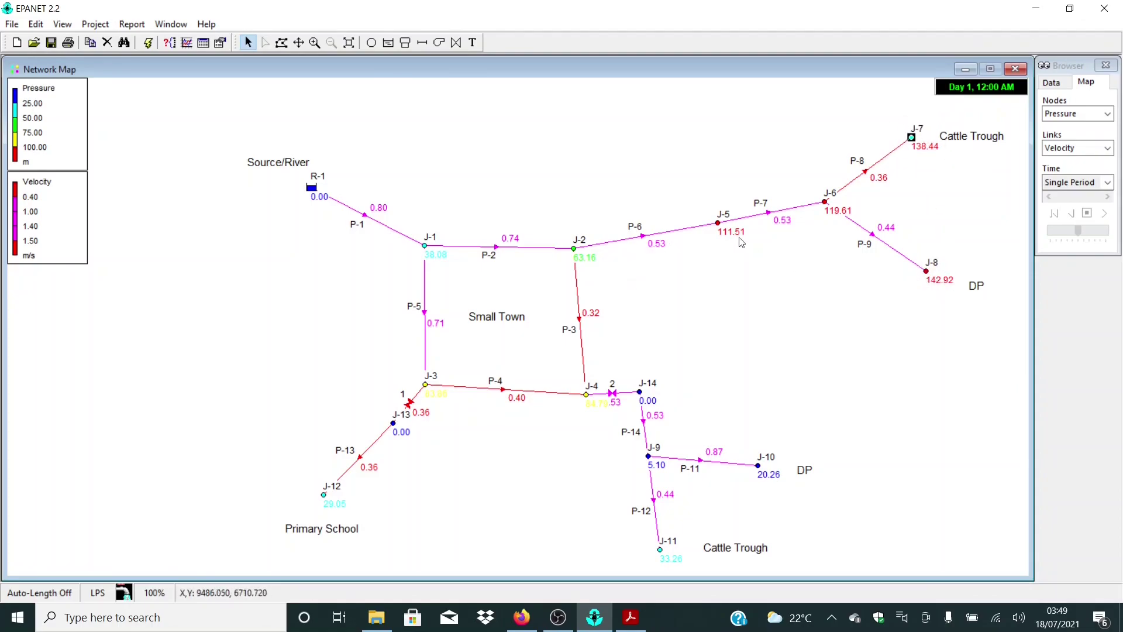
# - Compare the elevations of junctions J-2 and J-5 as candidate break pressure tank locations
pyautogui.doubleClick(574, 248)
pyautogui.moveTo(778, 156); pyautogui.dragTo(536, 136)
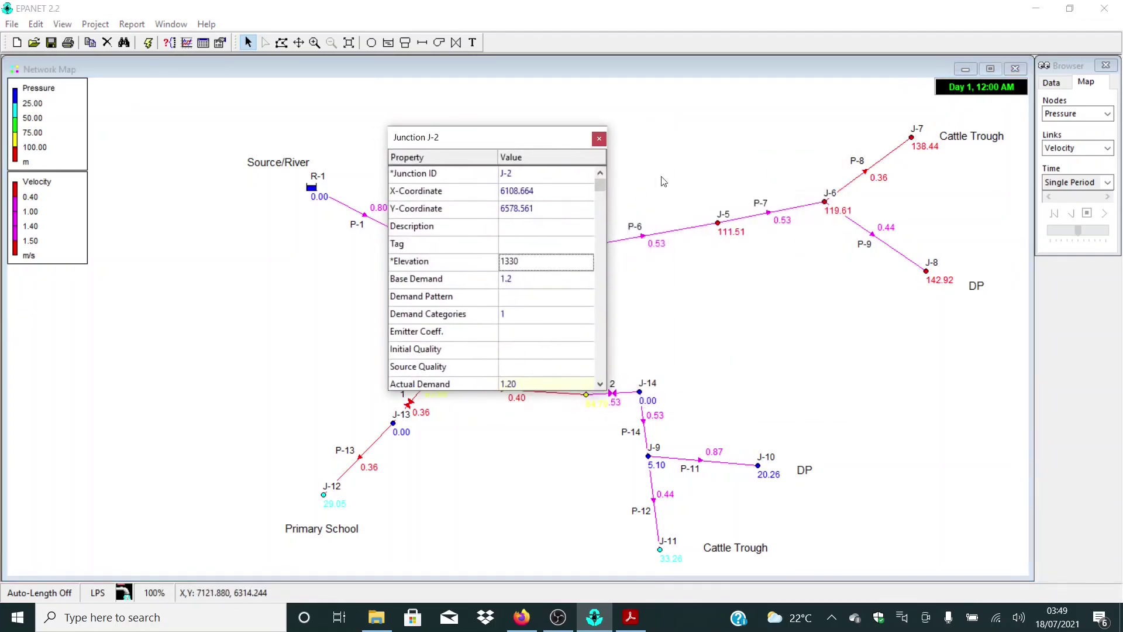
pyautogui.click(719, 225)
pyautogui.click(529, 261)
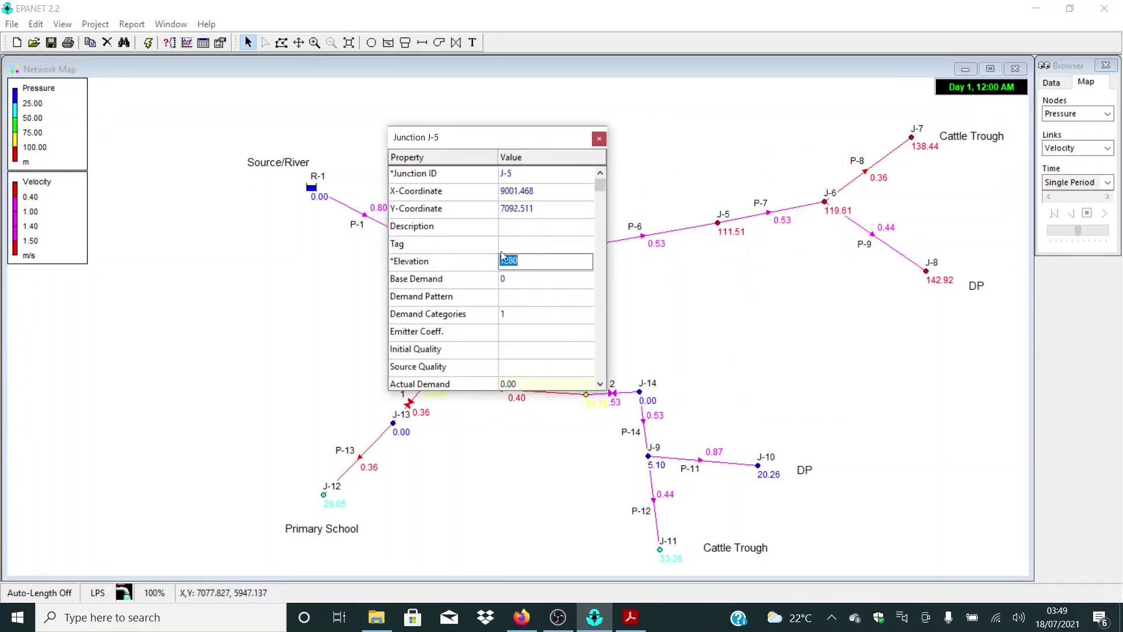
pyautogui.click(601, 140)
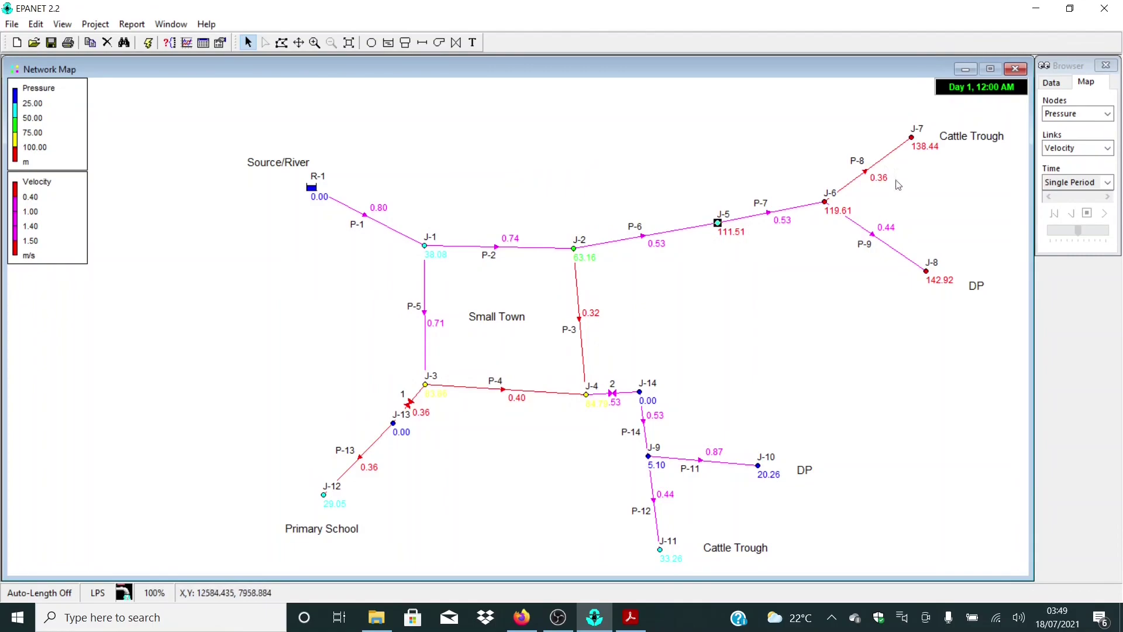
# - Compare junction J-5's elevation with junction J-7's to estimate the static head between them
pyautogui.doubleClick(718, 223)
pyautogui.click(515, 261)
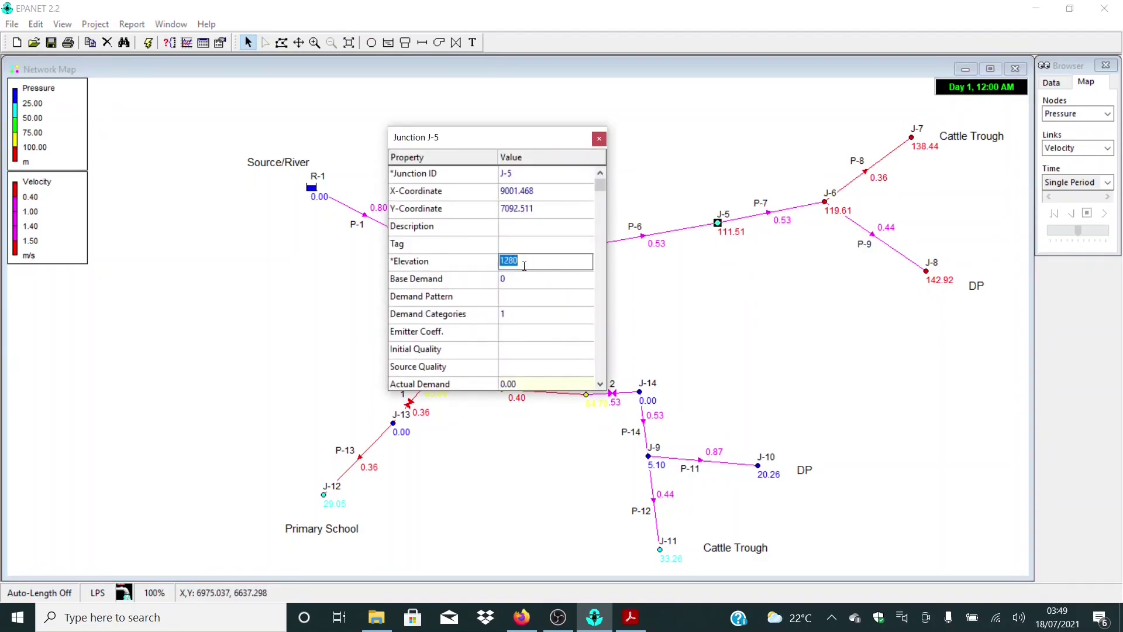
pyautogui.click(599, 138)
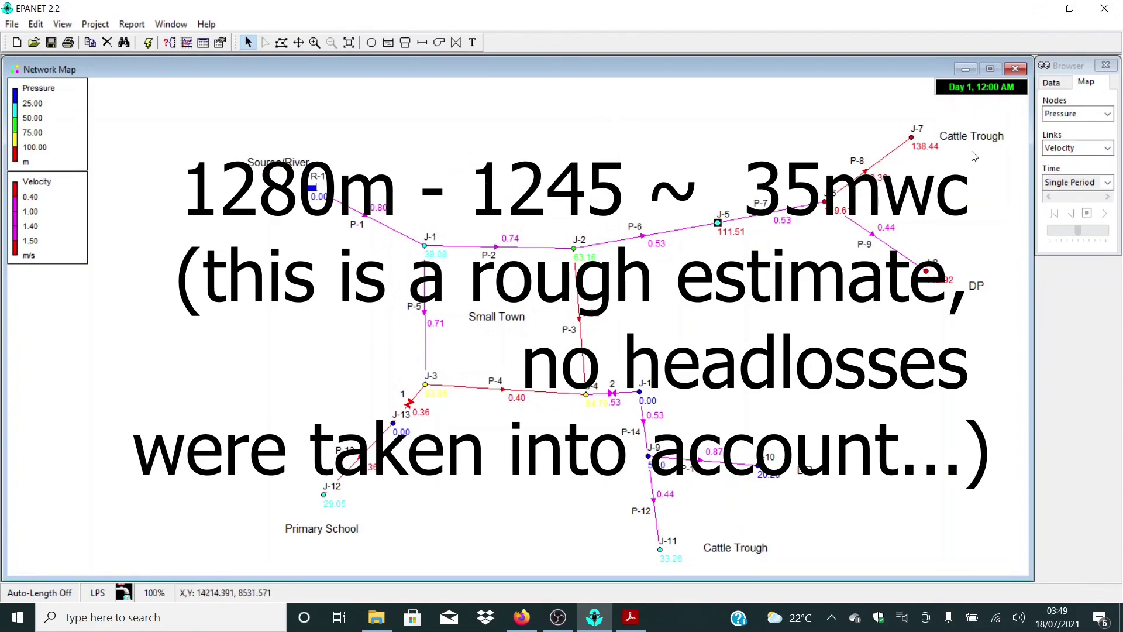
pyautogui.doubleClick(911, 138)
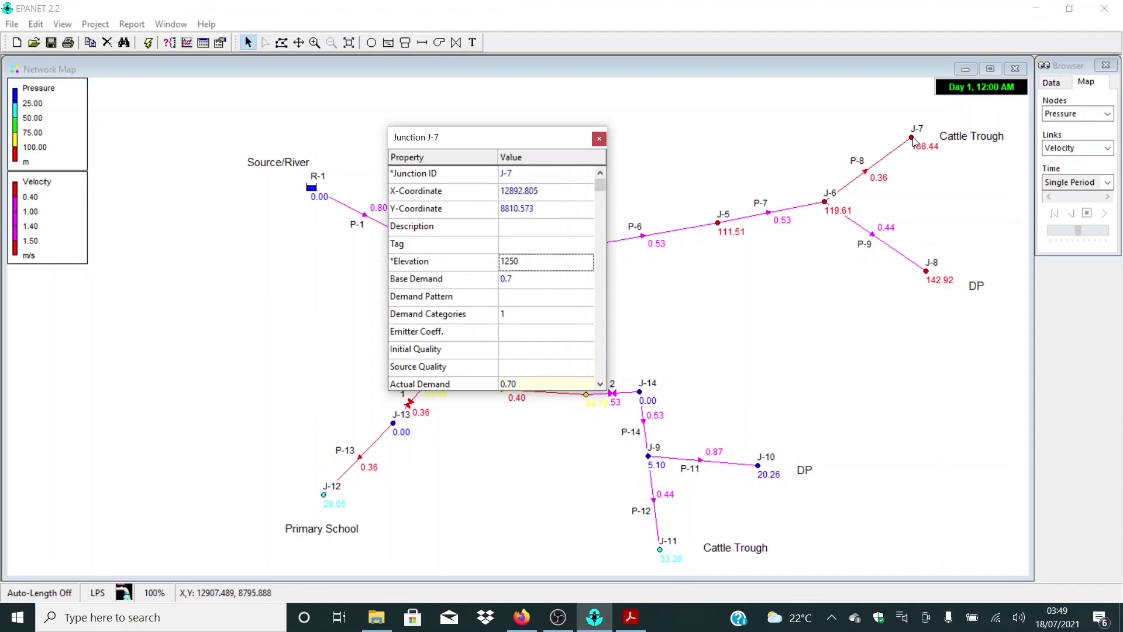
pyautogui.moveTo(563, 145); pyautogui.dragTo(467, 175)
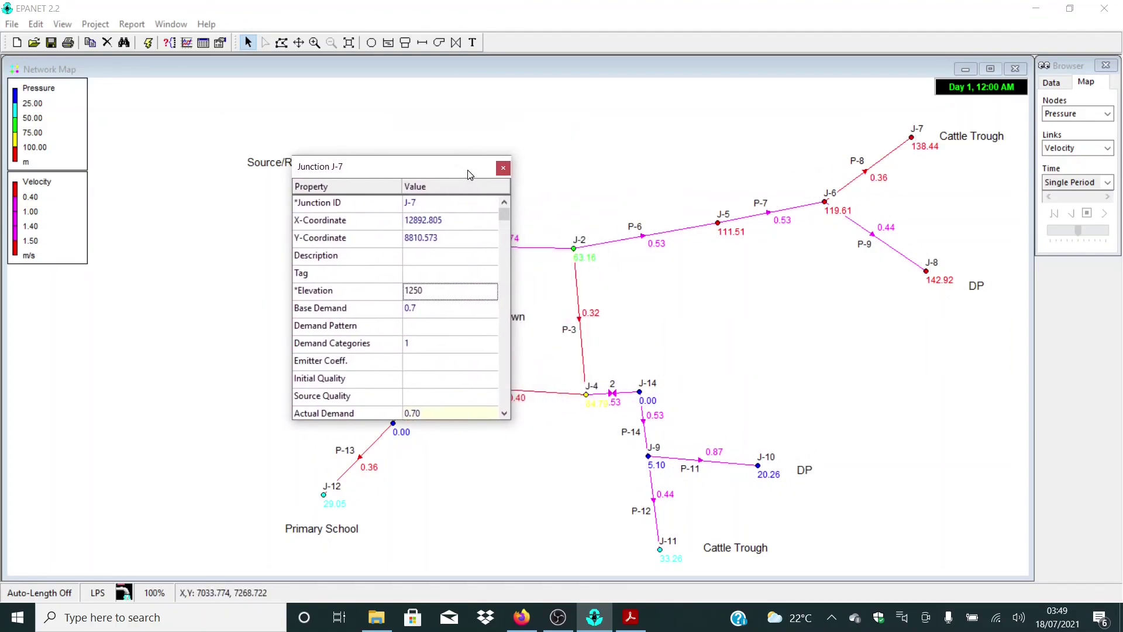
pyautogui.click(505, 169)
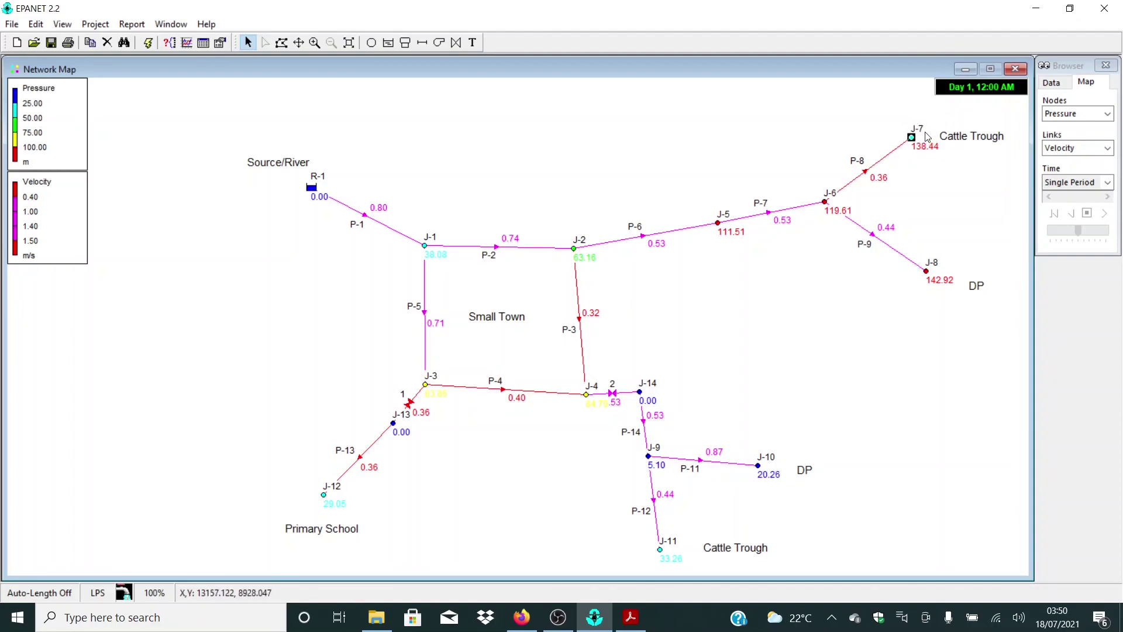
pyautogui.doubleClick(718, 224)
pyautogui.doubleClick(436, 291)
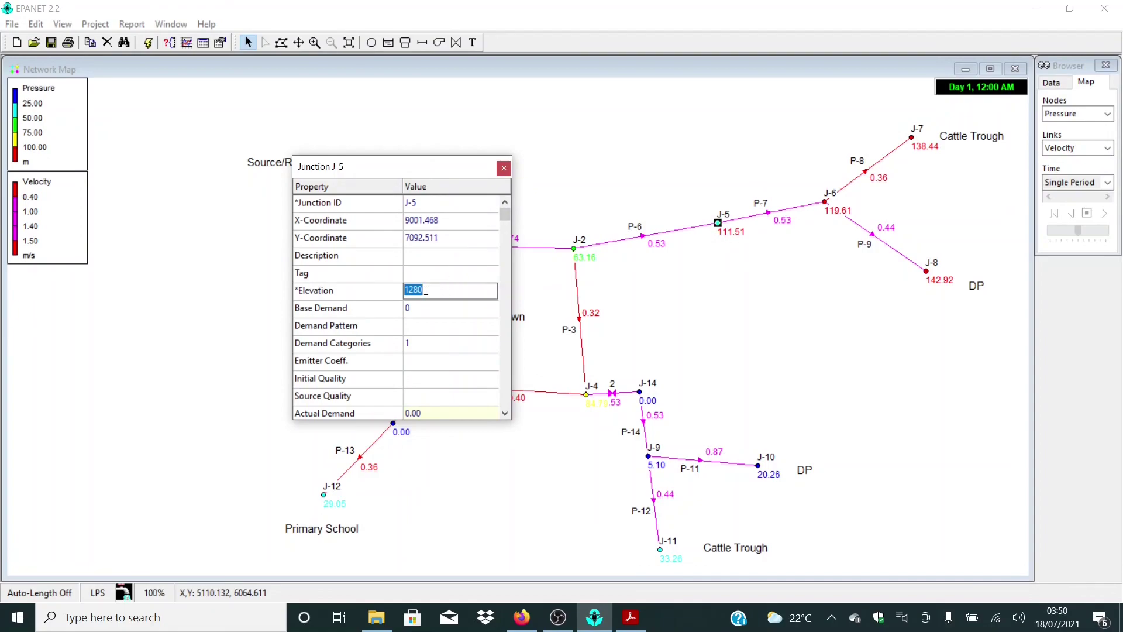
pyautogui.click(503, 170)
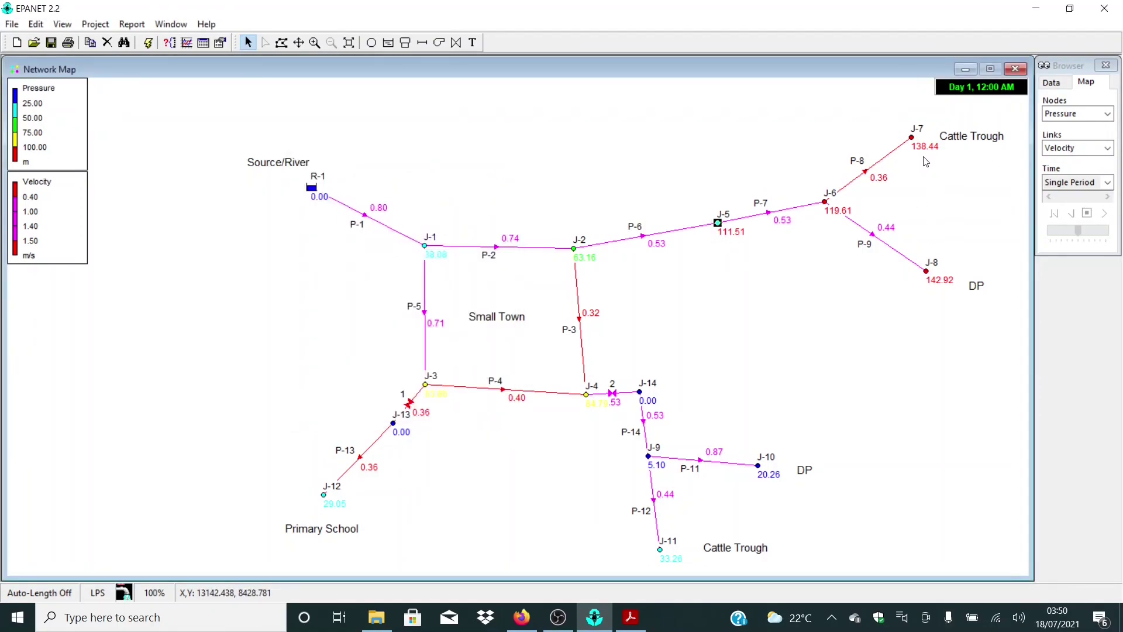
# - Check the length, diameter and roughness of pipe P-7 between J-5 and J-6, and delete the pipe
pyautogui.moveTo(575, 251)
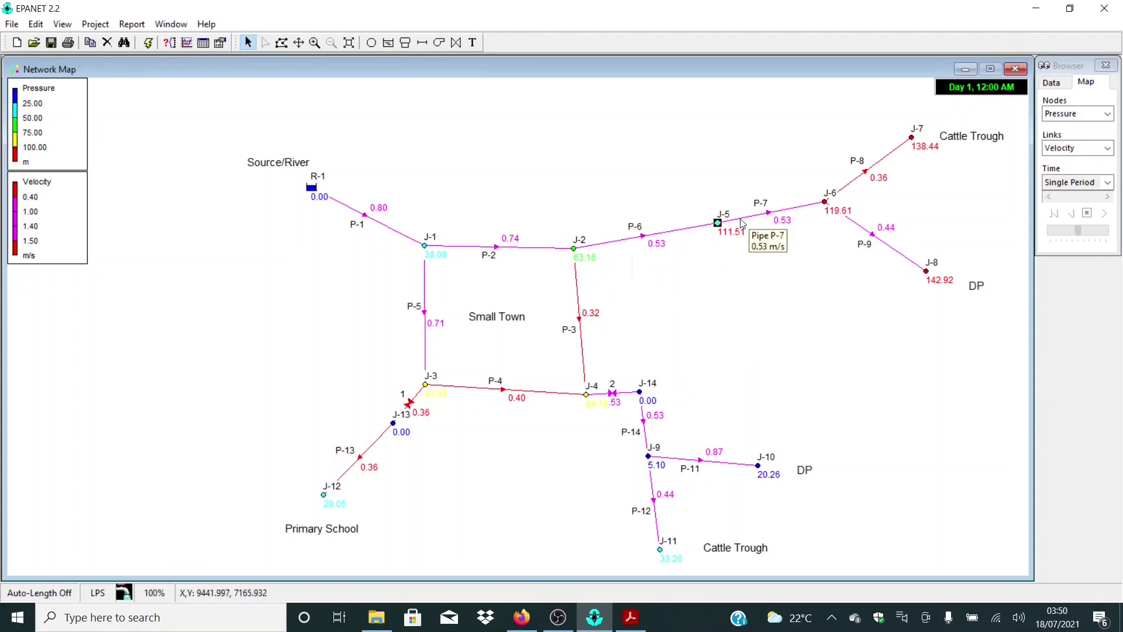
pyautogui.moveTo(742, 223)
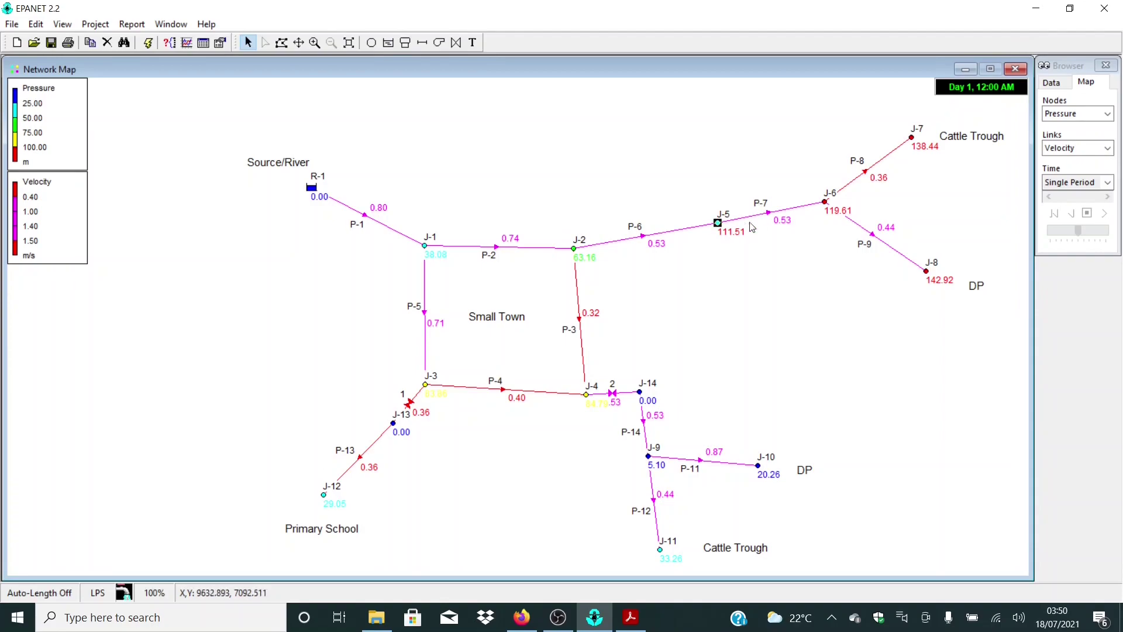
pyautogui.click(749, 221)
pyautogui.doubleClick(748, 221)
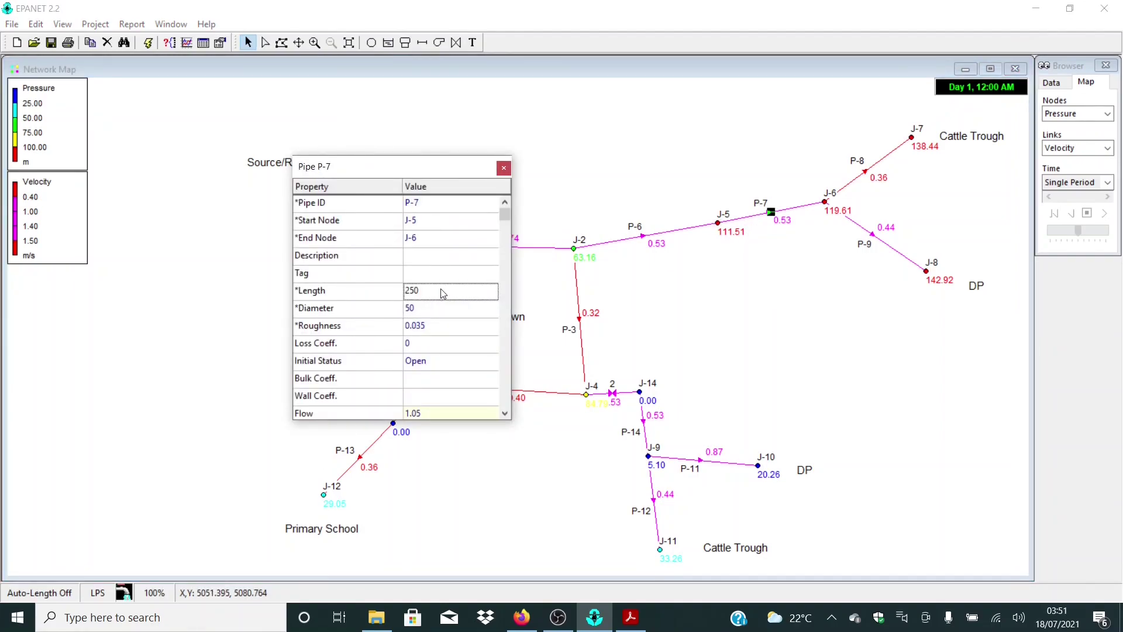
pyautogui.press('Delete')
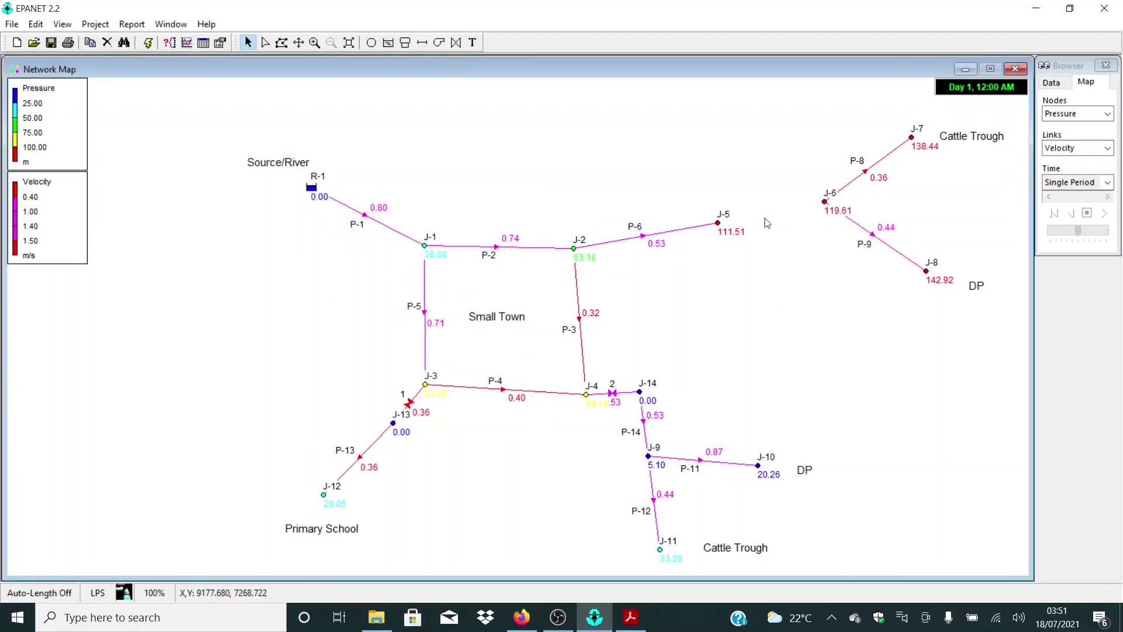
# - Place a new junction just above and to the right of J-5, and draw a pipe from it to J-6
pyautogui.click(371, 44)
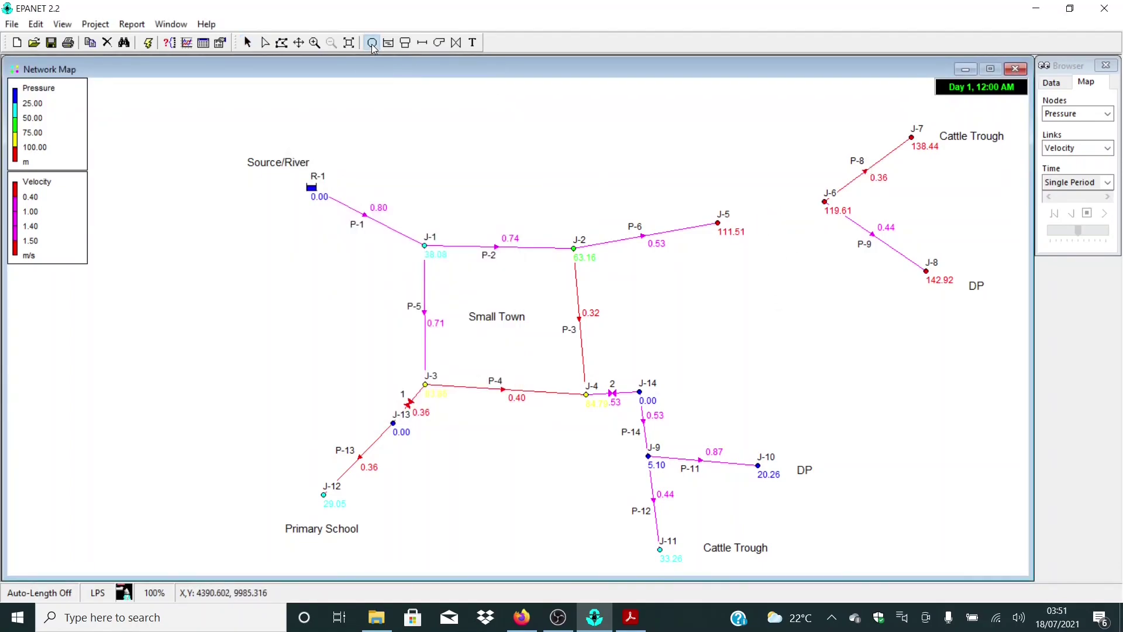
pyautogui.click(748, 178)
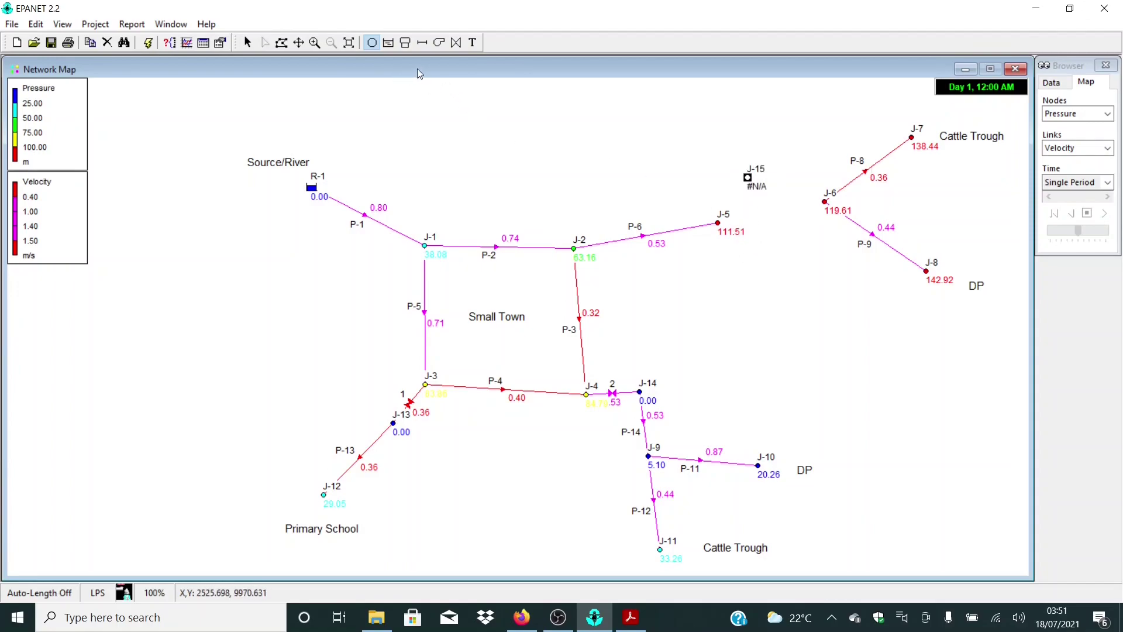
pyautogui.click(423, 42)
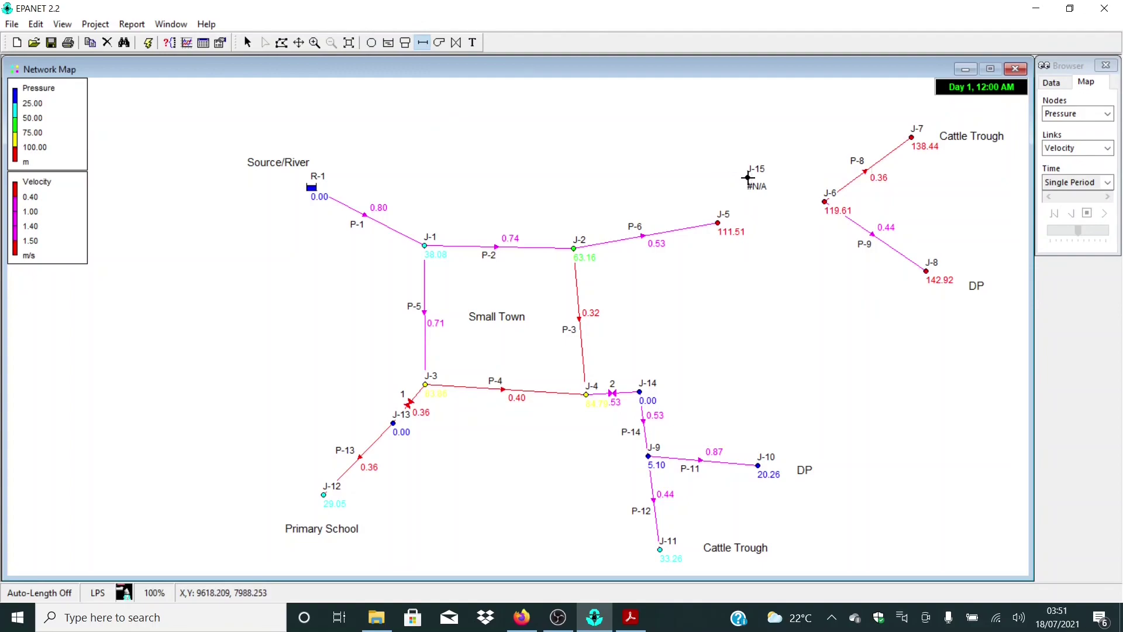
pyautogui.click(747, 178)
pyautogui.click(824, 201)
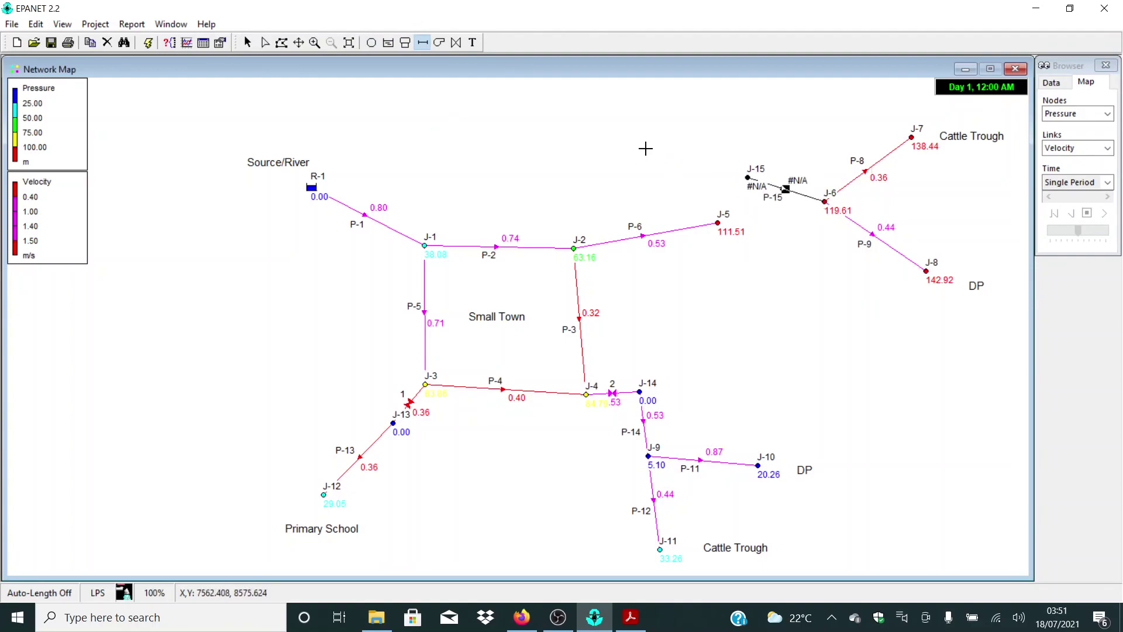
pyautogui.click(248, 42)
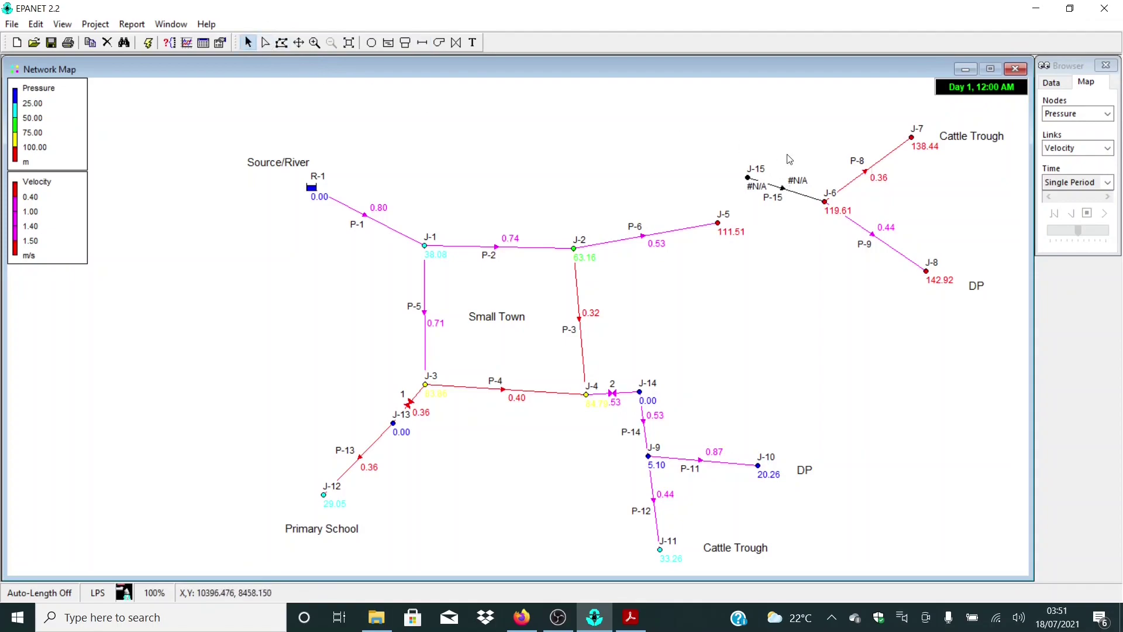
# - Give the pipe between J-15 and J-6 a length of 260, a diameter of 50 and a roughness of 0.035
pyautogui.doubleClick(785, 190)
pyautogui.click(422, 288)
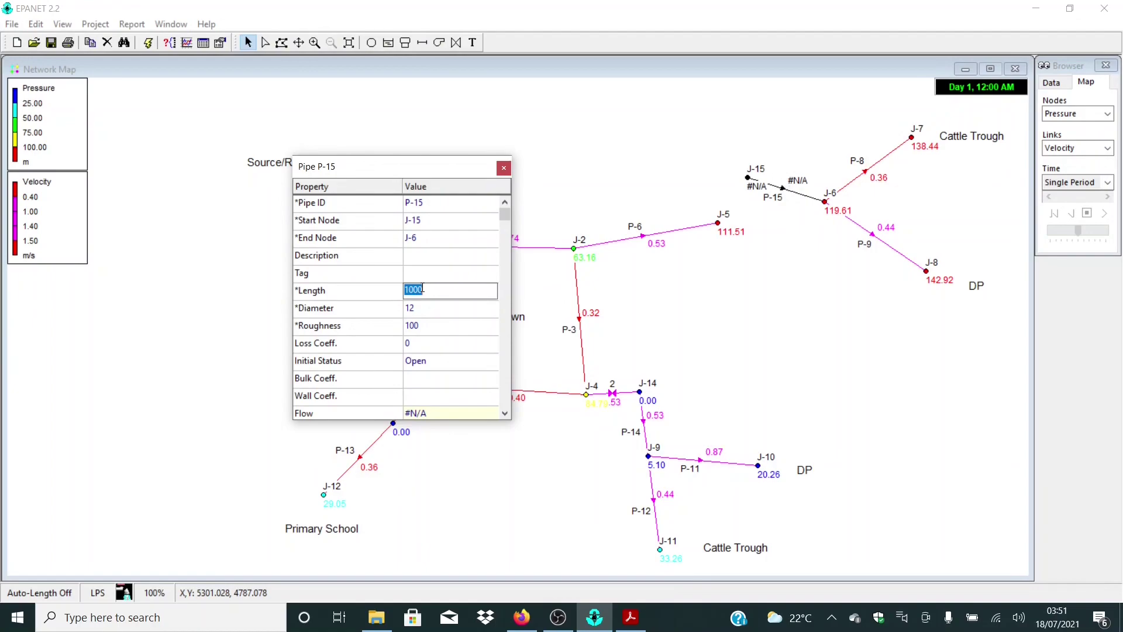
pyautogui.write('260')
pyautogui.click(420, 309)
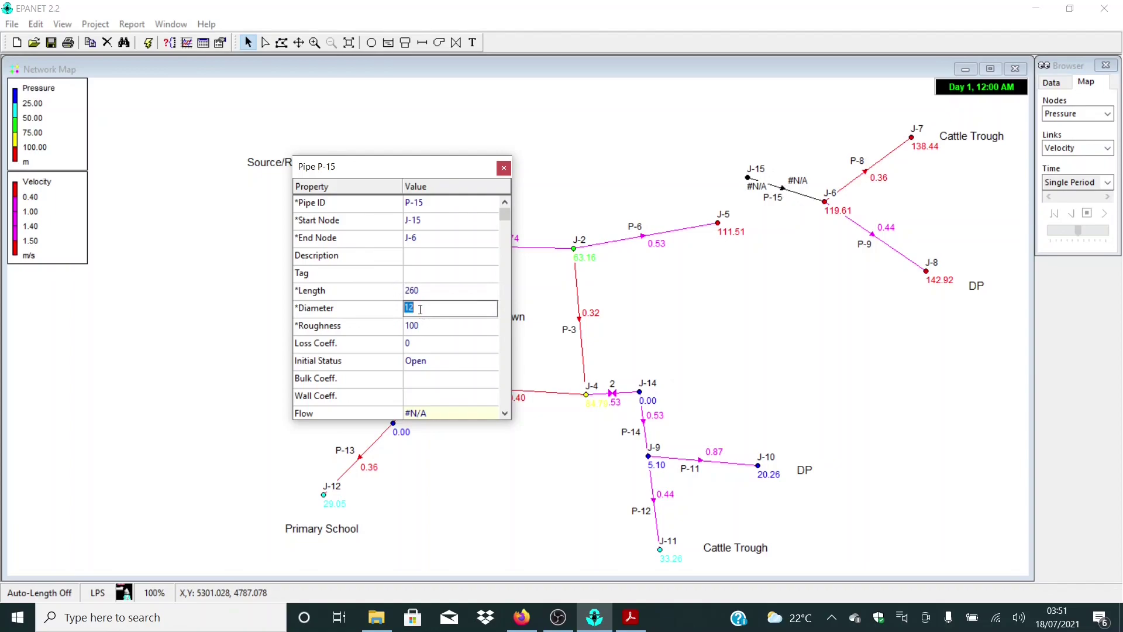
pyautogui.write('50')
pyautogui.click(431, 330)
pyautogui.write('0.035')
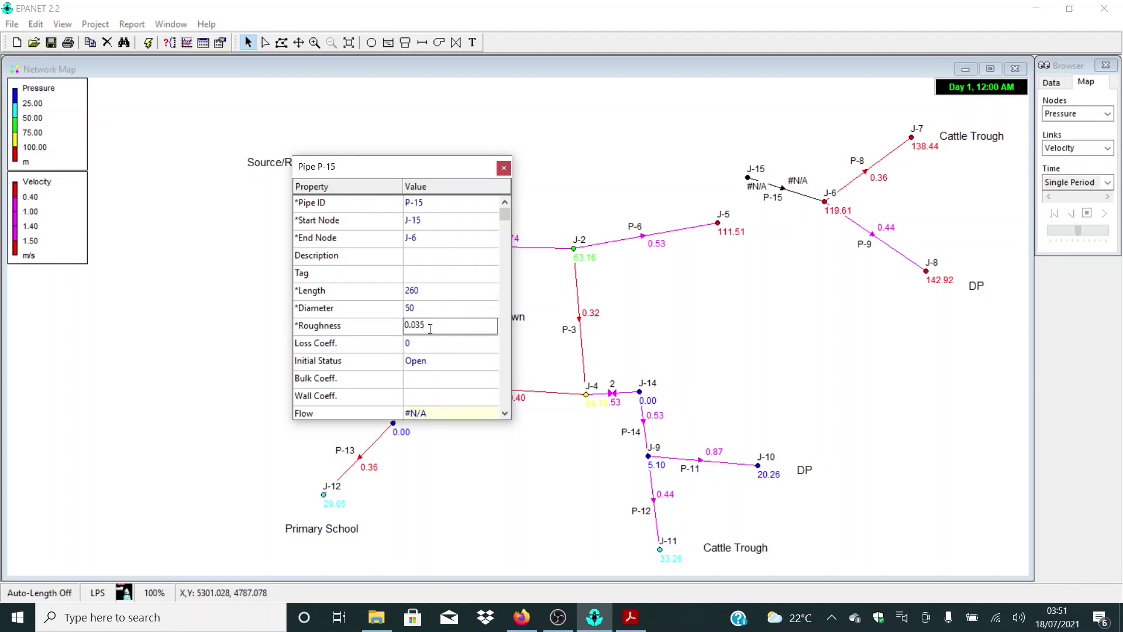
pyautogui.click(503, 169)
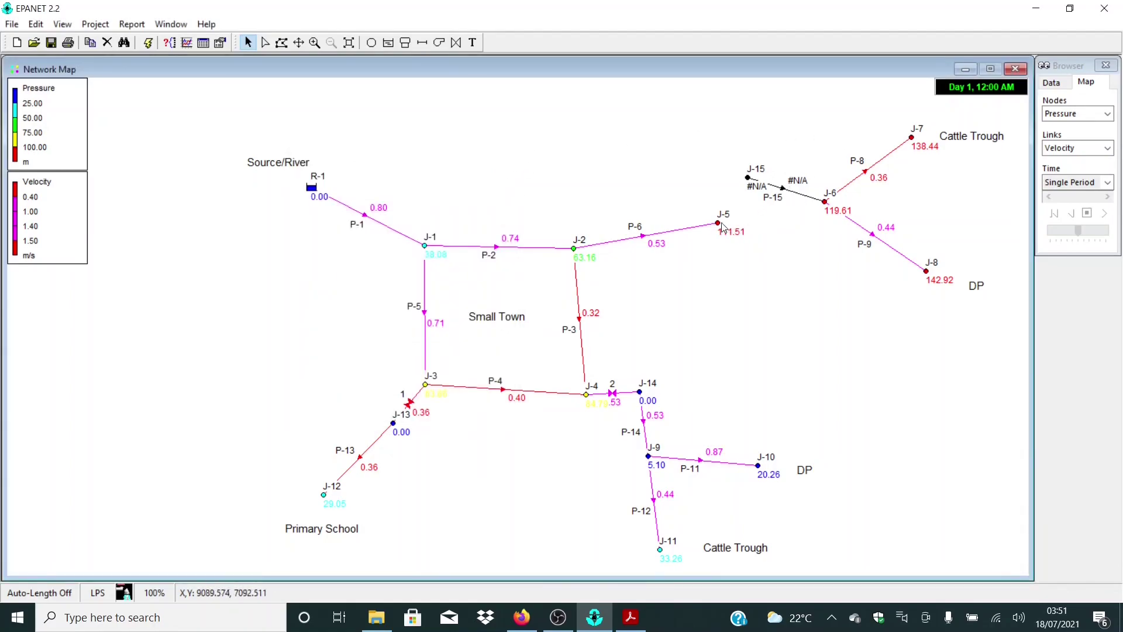
# - Draw a valve from junction J-5 to the new junction J-15
pyautogui.moveTo(721, 226)
pyautogui.click(455, 43)
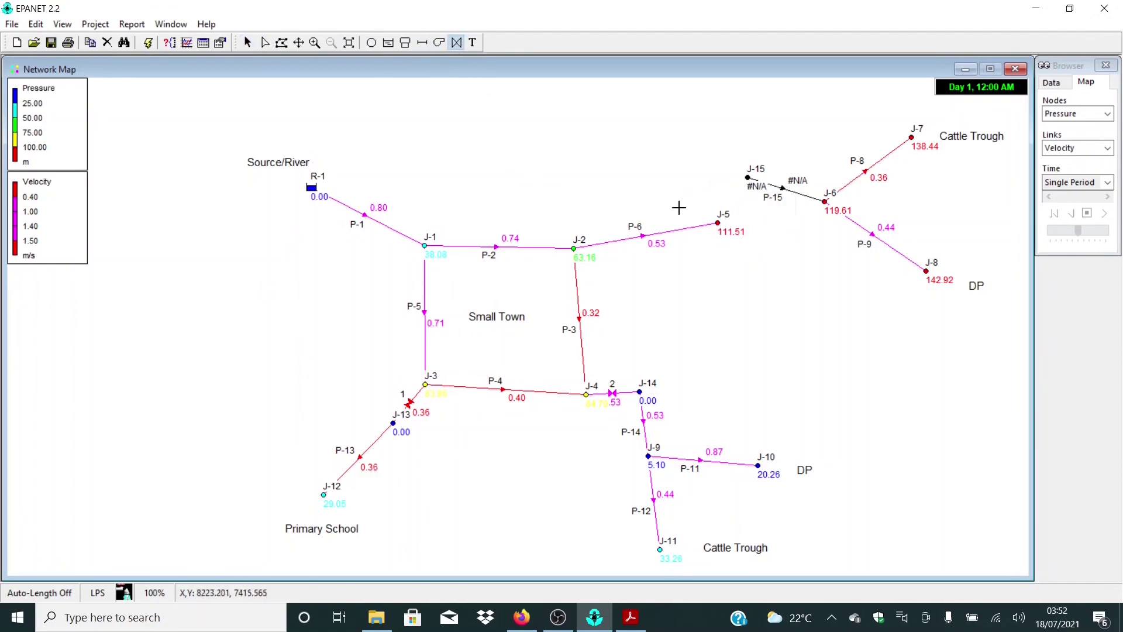
pyautogui.click(718, 223)
pyautogui.click(749, 177)
pyautogui.click(247, 43)
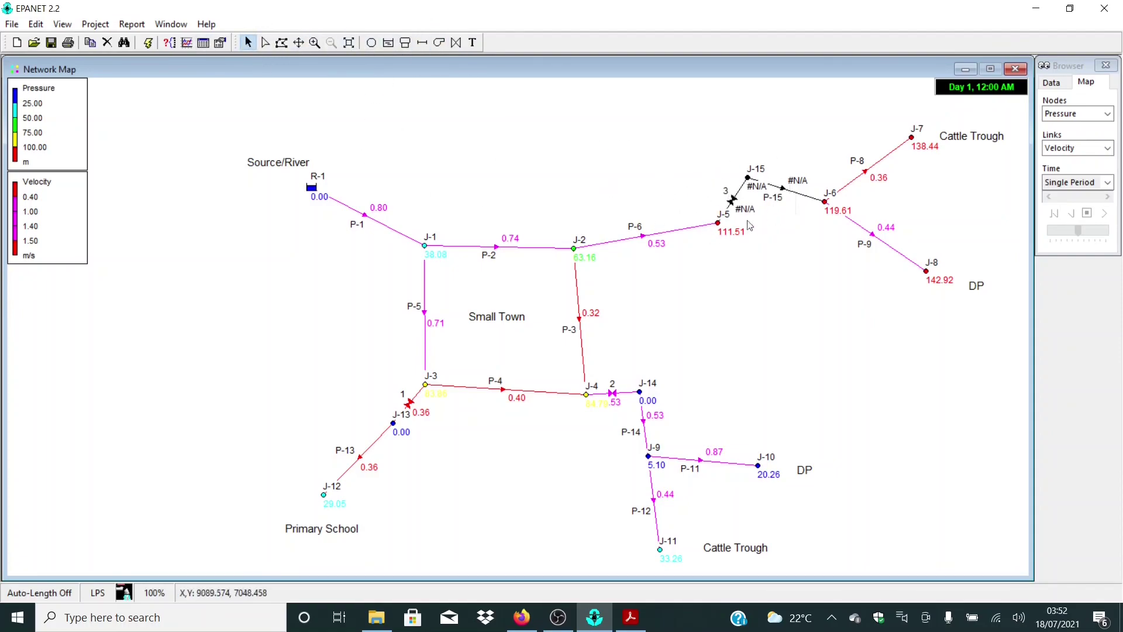
# - Review the setting and loss coefficient properties of the valve between J-5 and J-15
pyautogui.doubleClick(731, 200)
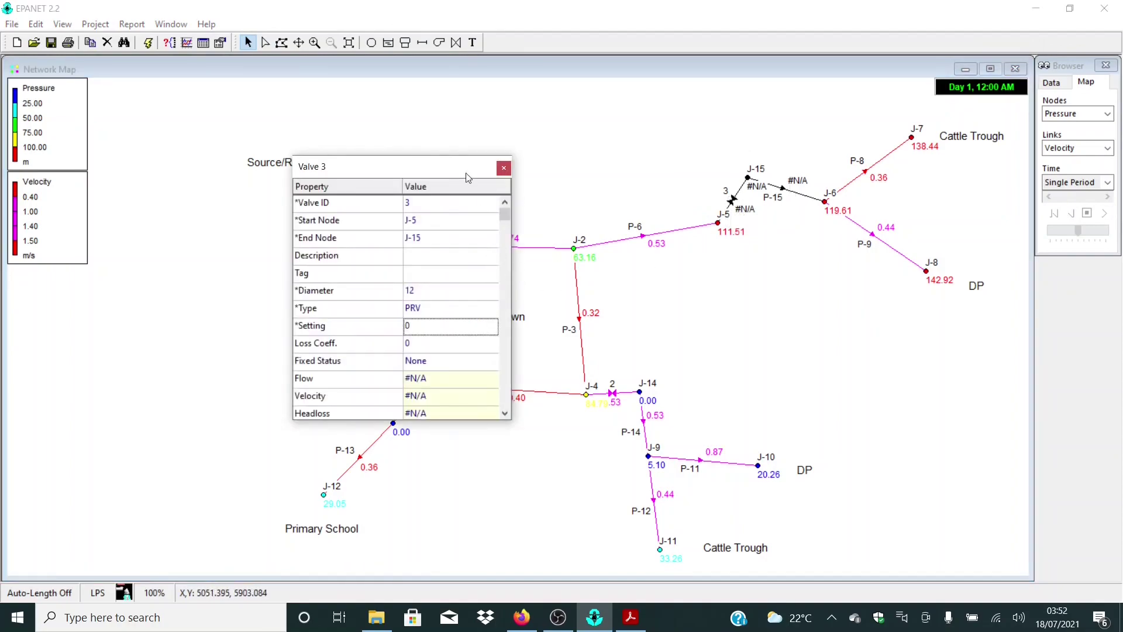
pyautogui.moveTo(465, 171); pyautogui.dragTo(538, 90)
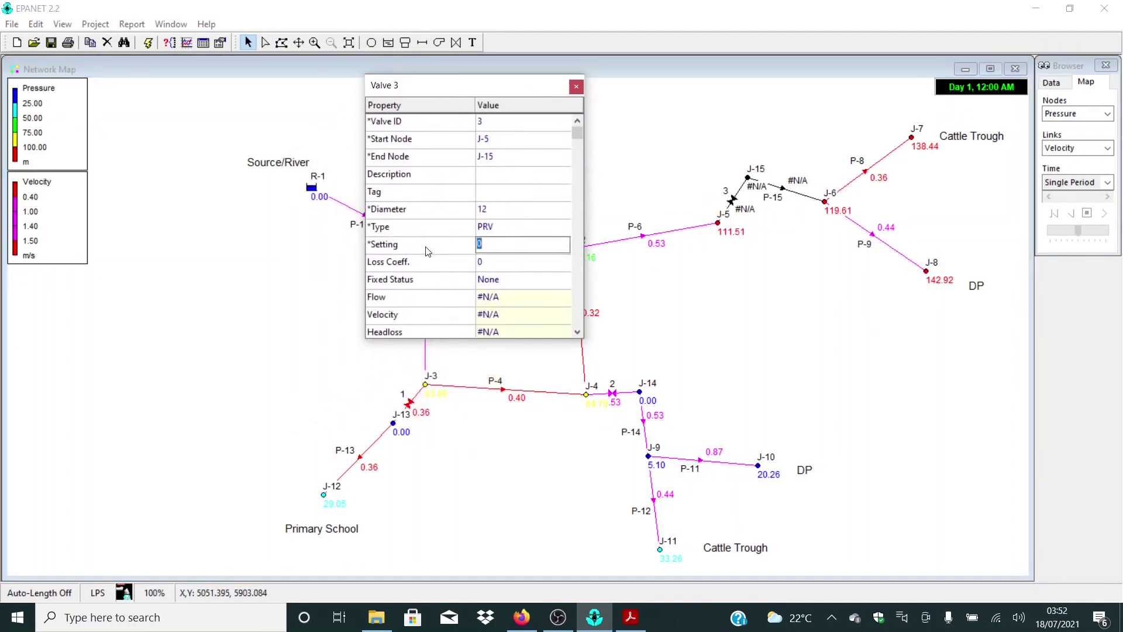
pyautogui.click(423, 265)
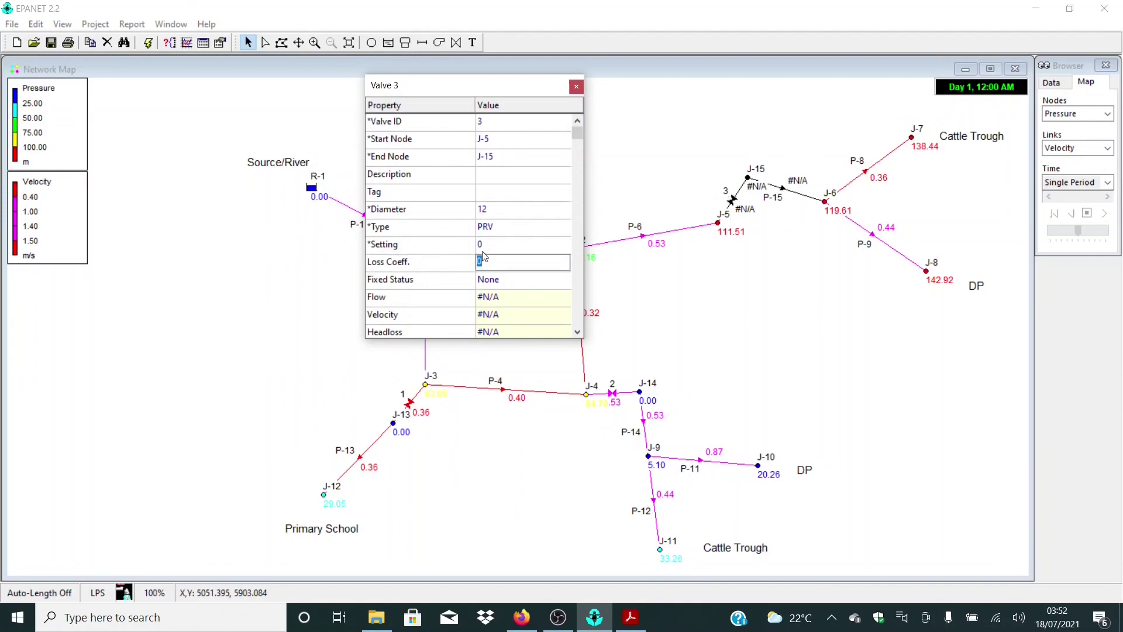
pyautogui.click(432, 250)
pyautogui.click(430, 265)
pyautogui.click(423, 249)
pyautogui.moveTo(501, 95); pyautogui.dragTo(589, 90)
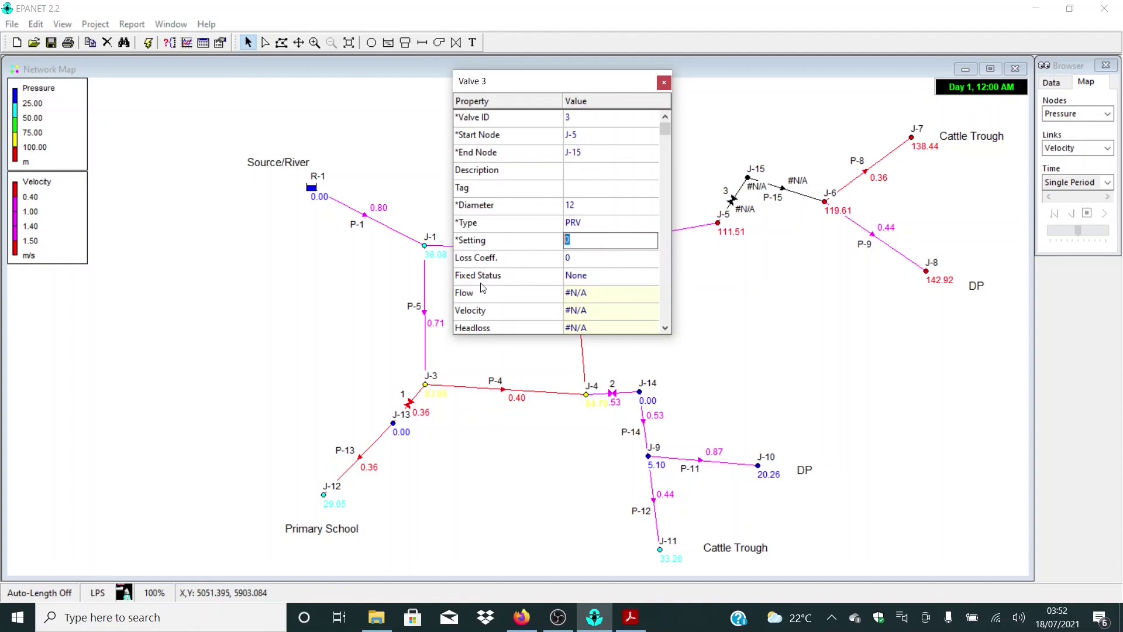
# - Try the Open fixed status on the valve between J-5 and J-15, and return it to None
pyautogui.click(580, 277)
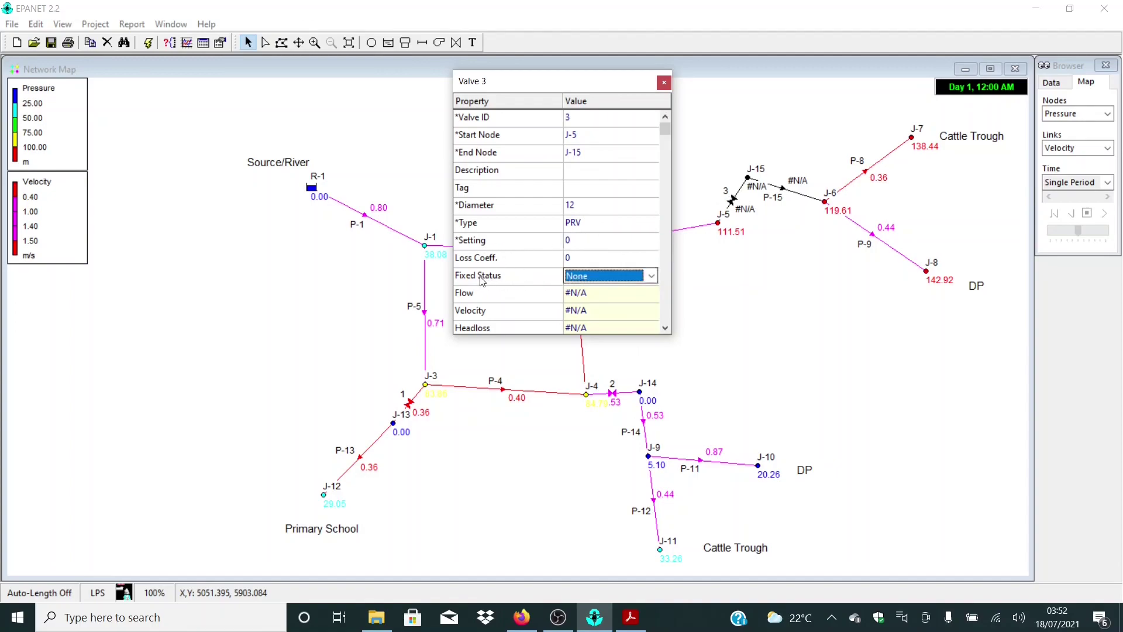
pyautogui.click(588, 238)
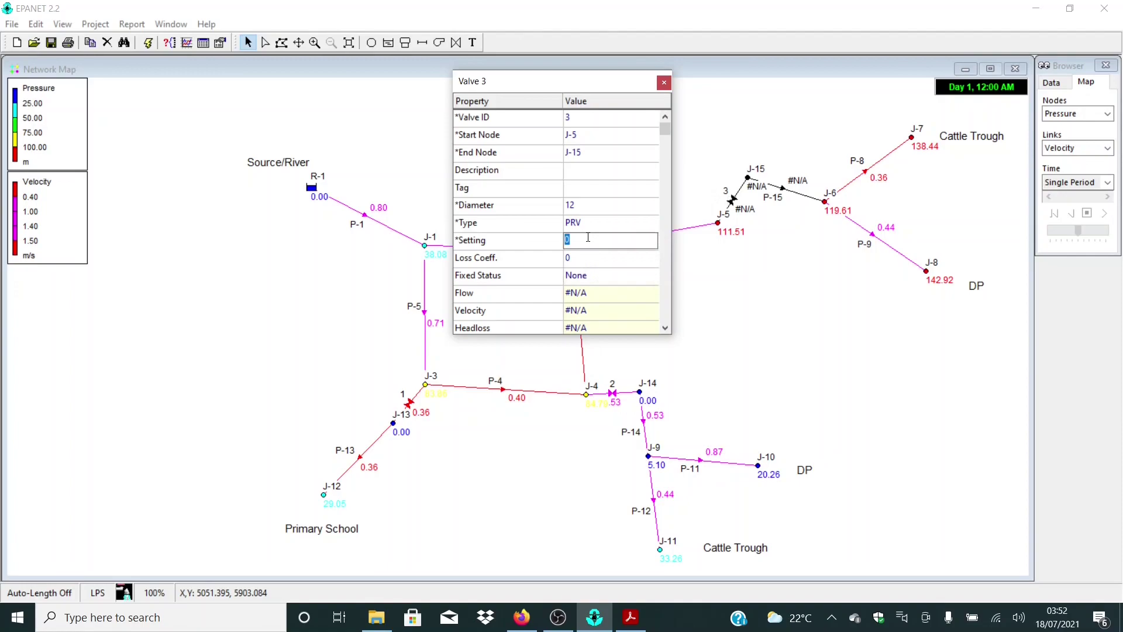
pyautogui.click(591, 271)
pyautogui.click(601, 276)
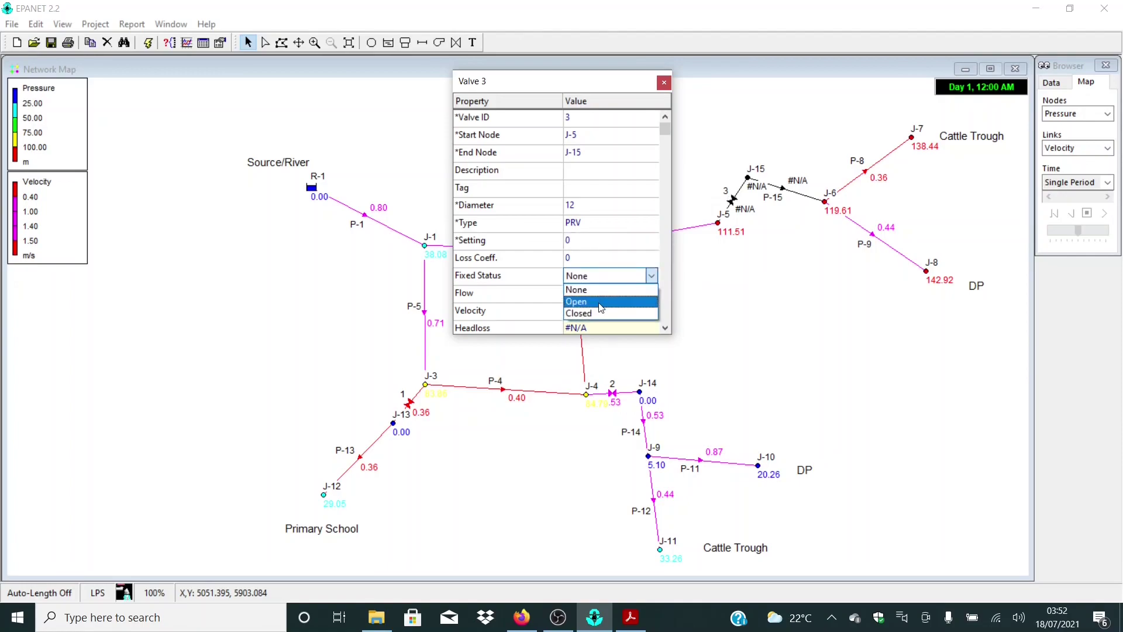
pyautogui.click(600, 294)
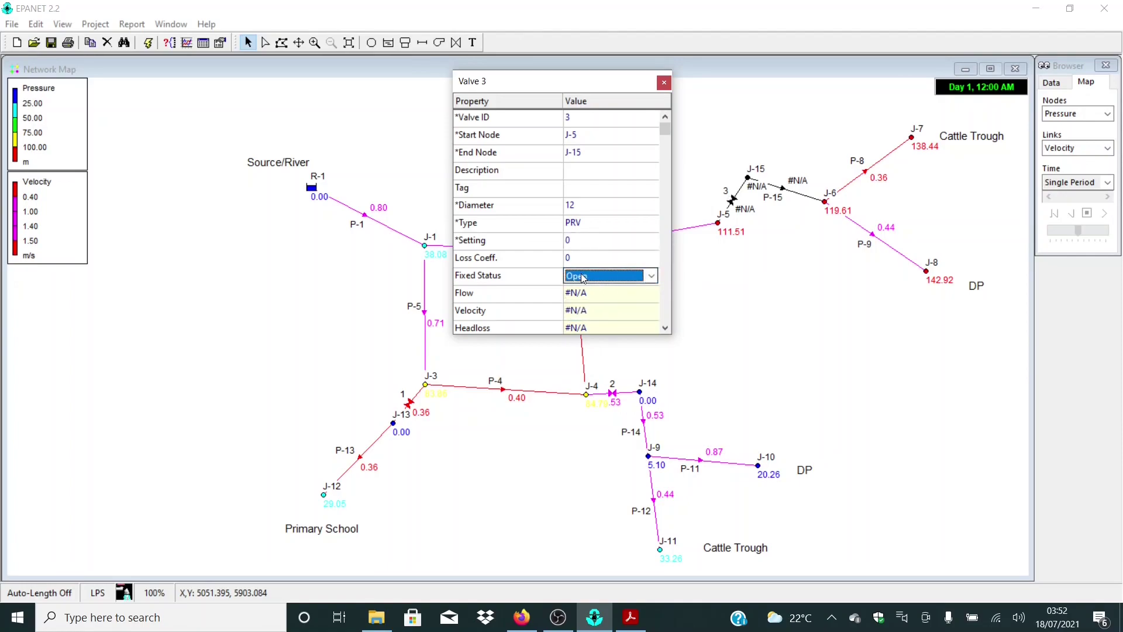
pyautogui.click(597, 277)
pyautogui.click(593, 287)
pyautogui.moveTo(605, 81); pyautogui.dragTo(415, 86)
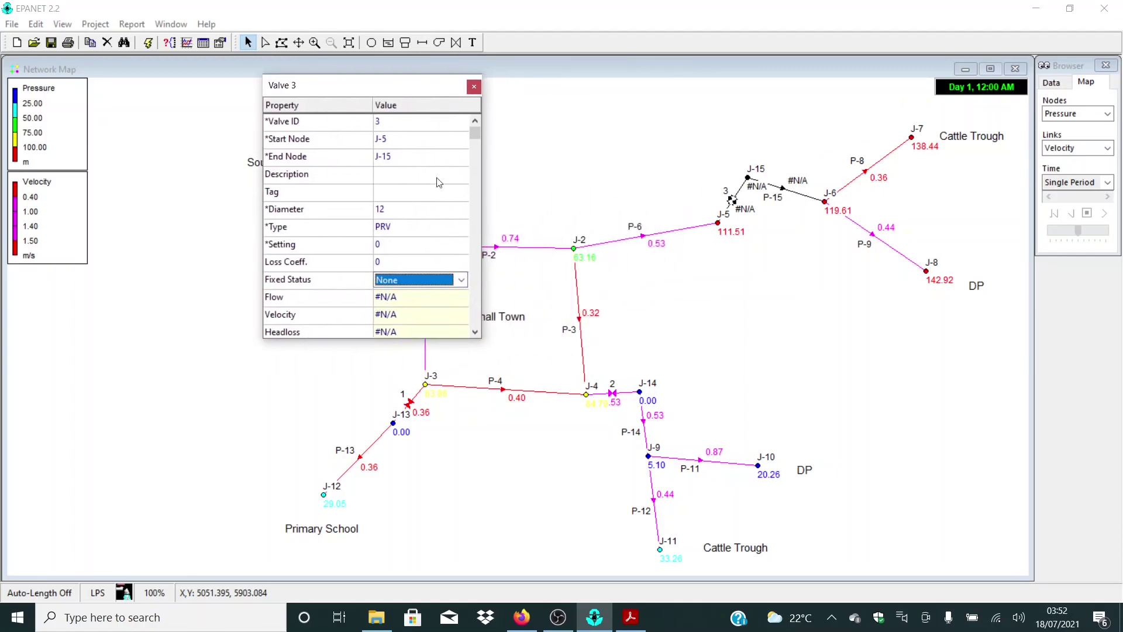
# - Check pipe P-6's diameter and set the diameter of the valve between J-5 and J-15 to 50
pyautogui.click(664, 236)
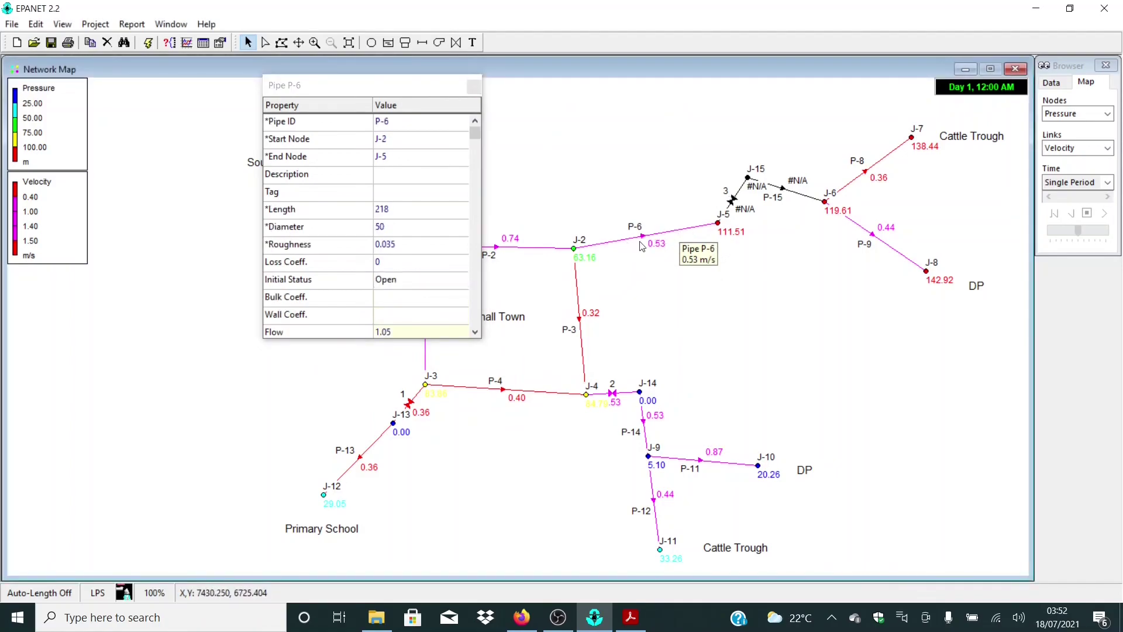
pyautogui.click(392, 226)
pyautogui.click(732, 202)
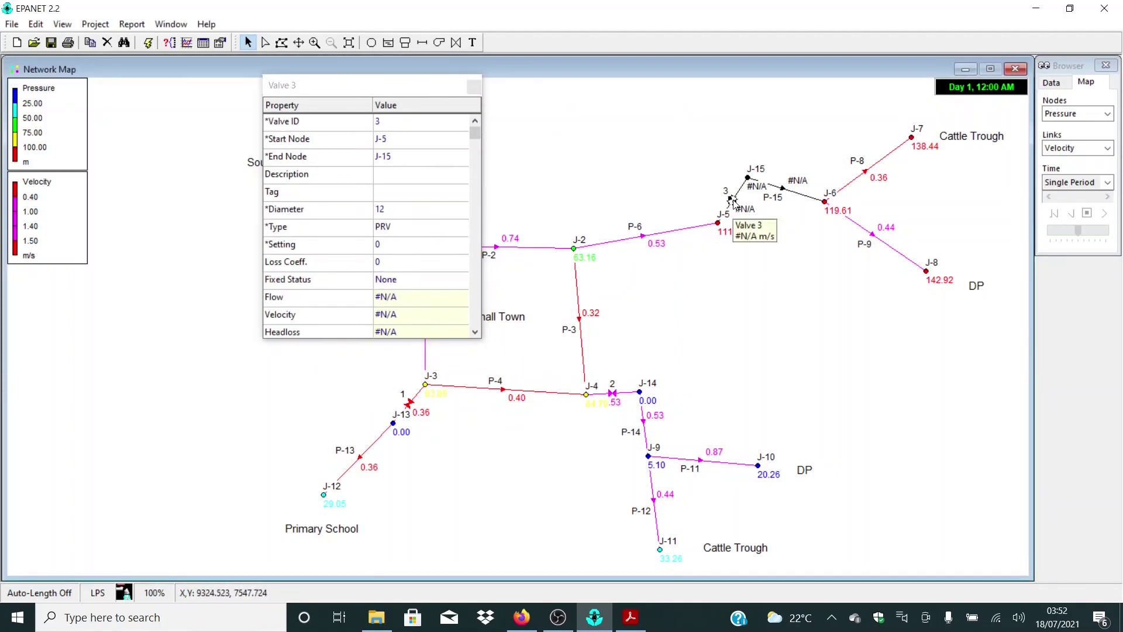
pyautogui.click(447, 209)
pyautogui.write('50')
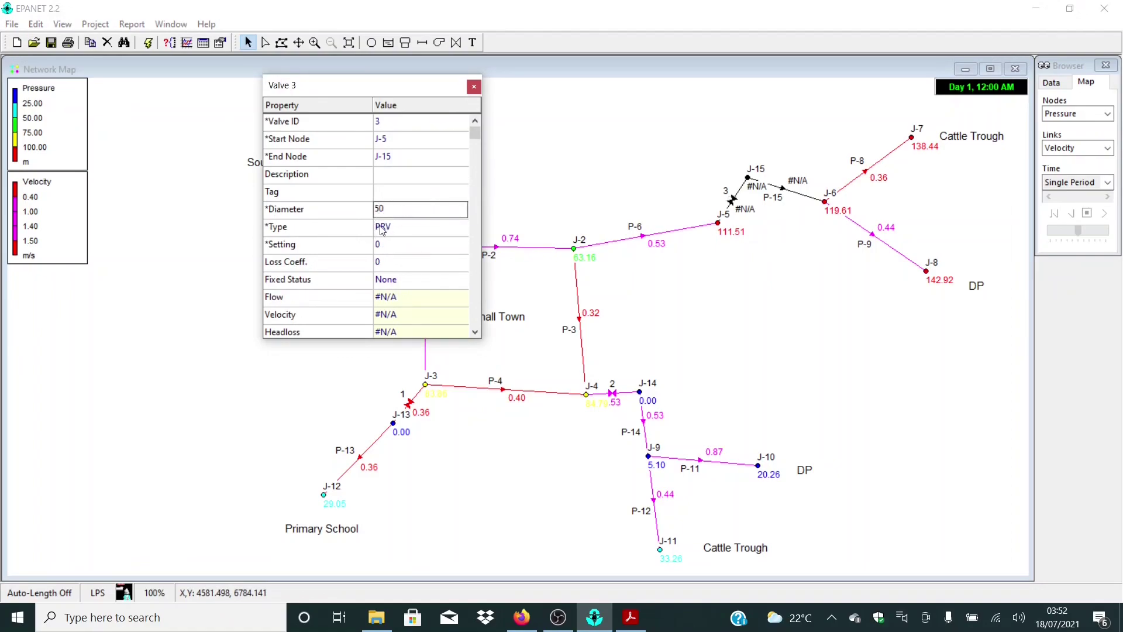
pyautogui.click(474, 87)
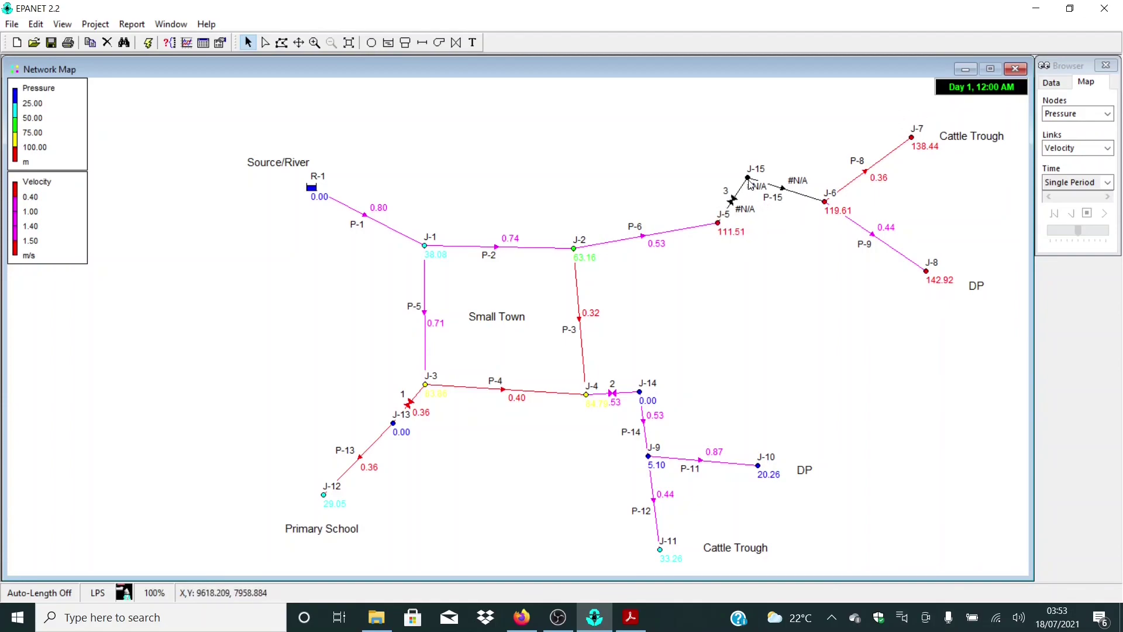
# - Run the hydraulic analysis with the new valve in place, and read and close the status report
pyautogui.moveTo(750, 185)
pyautogui.click(150, 43)
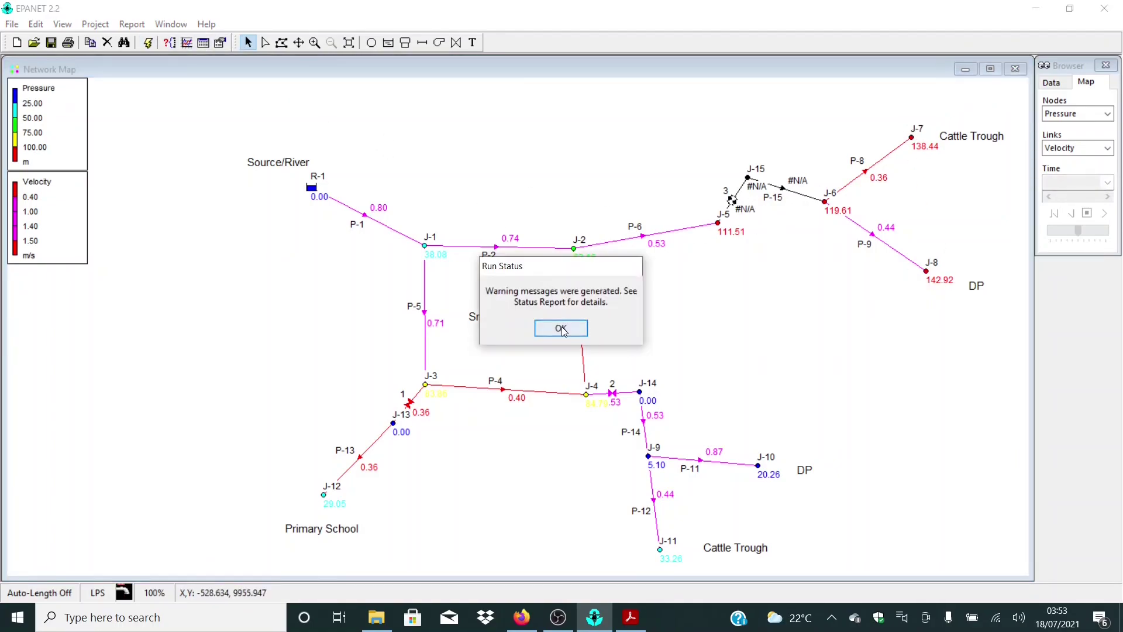
pyautogui.click(562, 328)
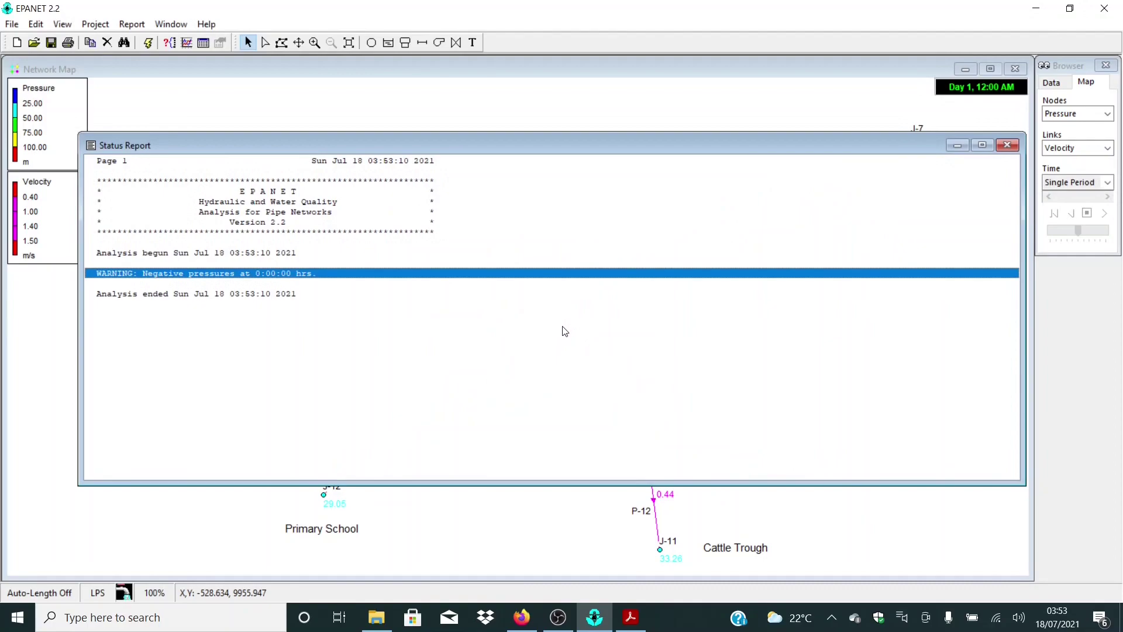
pyautogui.click(1007, 145)
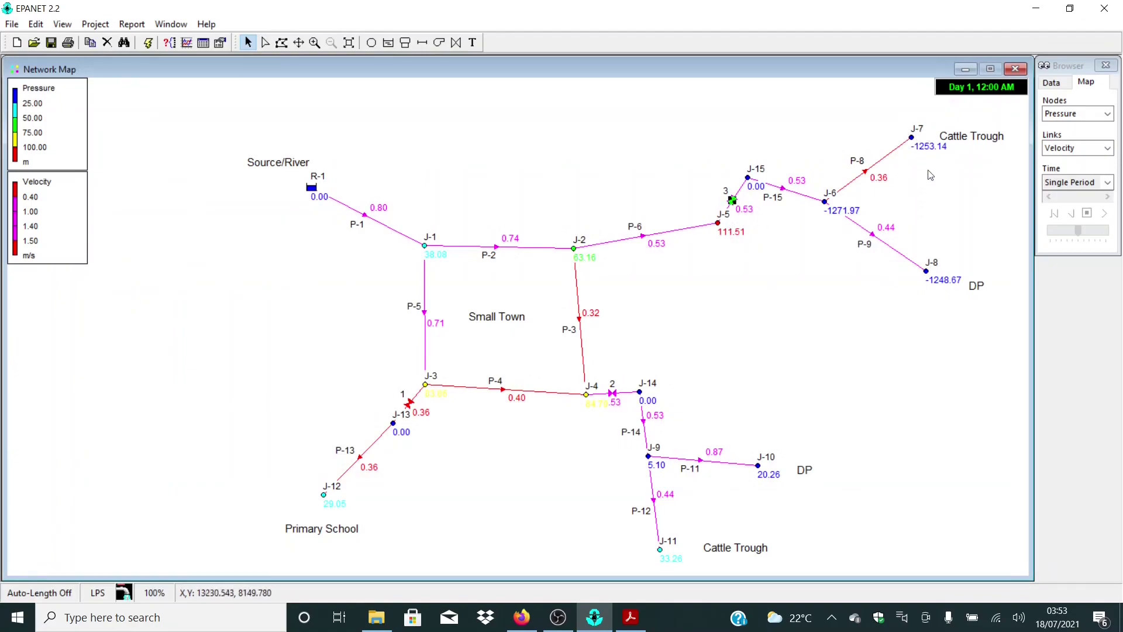
# - Look up junction J-5's elevation and set junction J-15's elevation to the same 1280
pyautogui.doubleClick(719, 224)
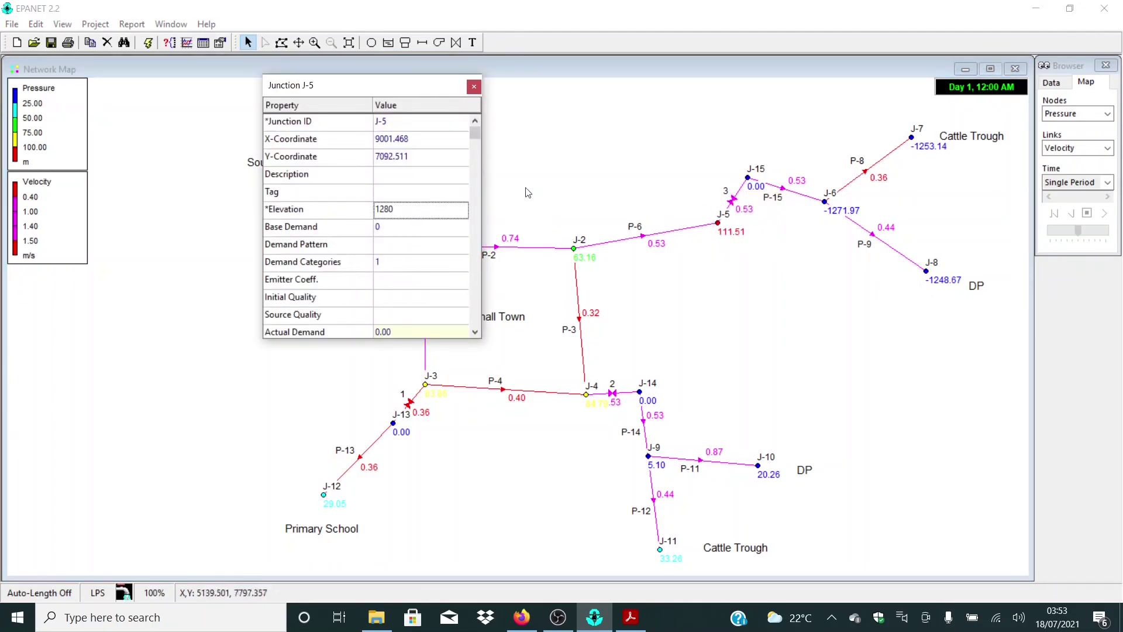
pyautogui.click(474, 86)
pyautogui.moveTo(719, 227)
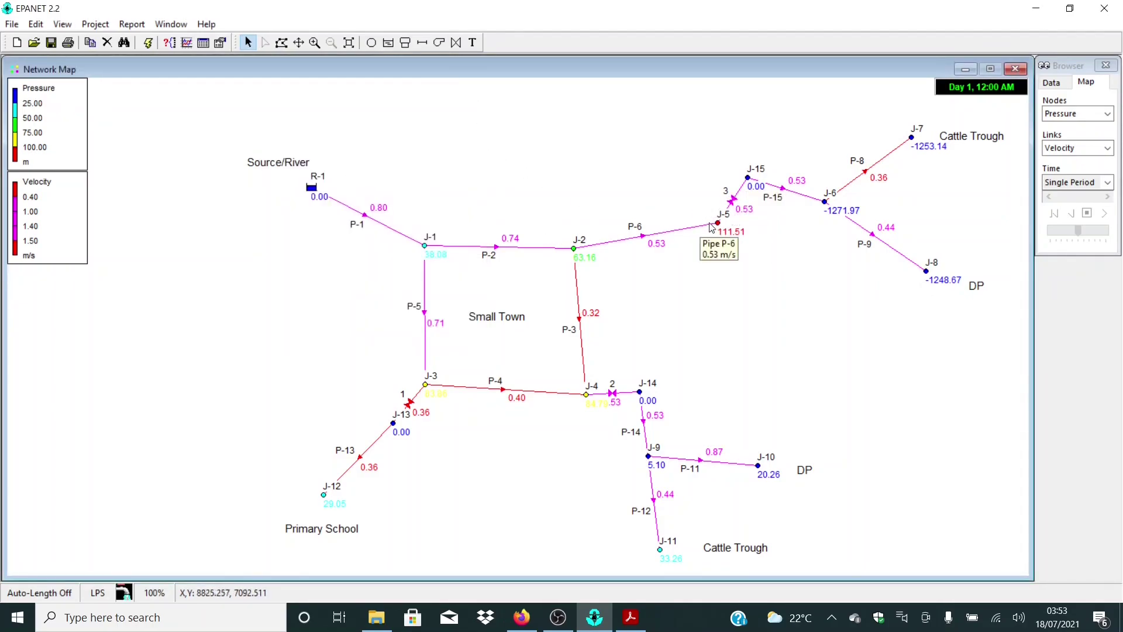
pyautogui.doubleClick(718, 224)
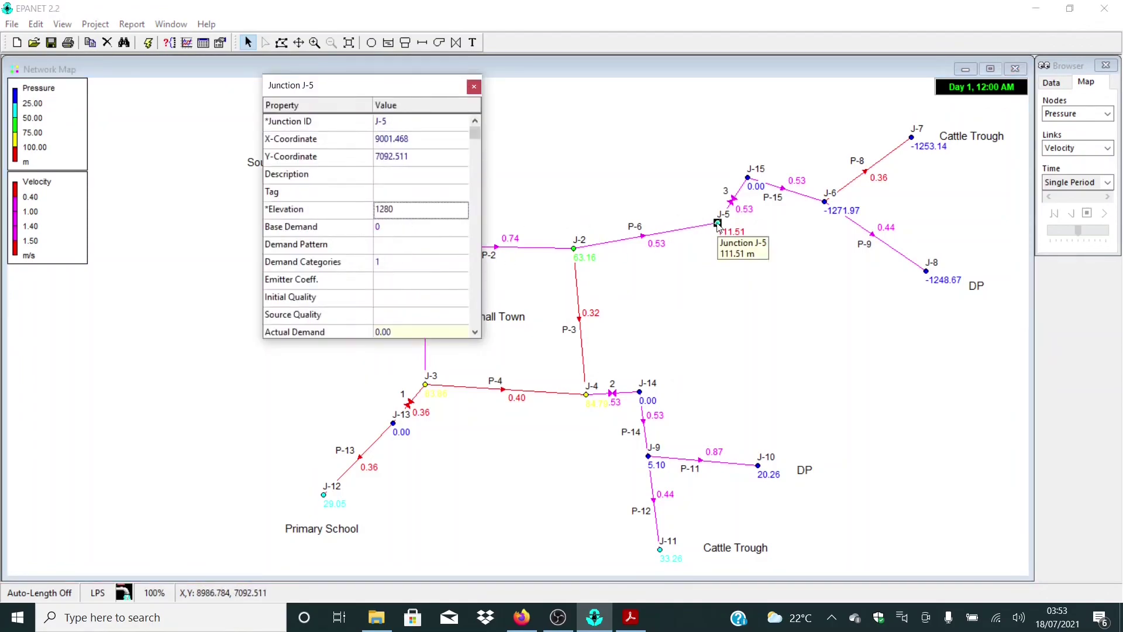
pyautogui.click(748, 178)
pyautogui.click(719, 224)
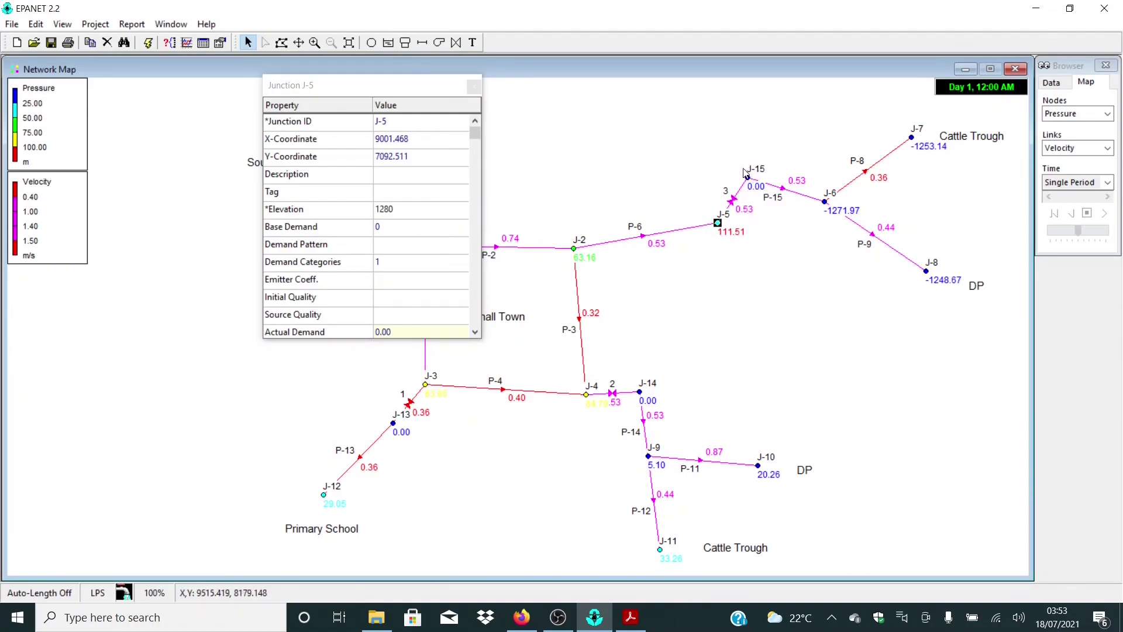
pyautogui.click(416, 210)
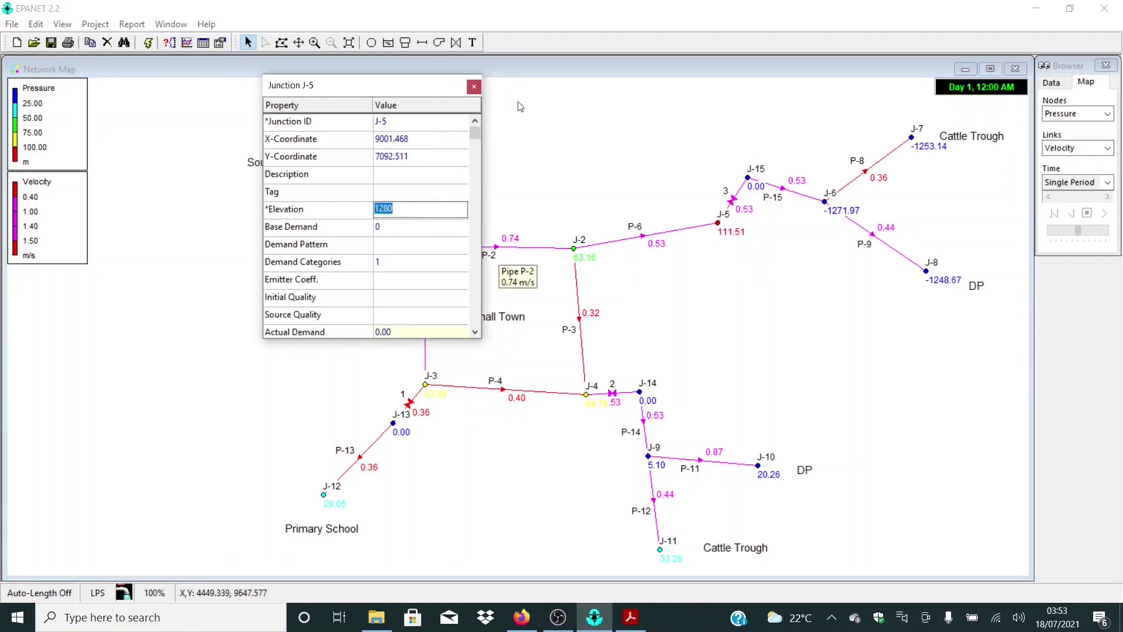
pyautogui.click(748, 178)
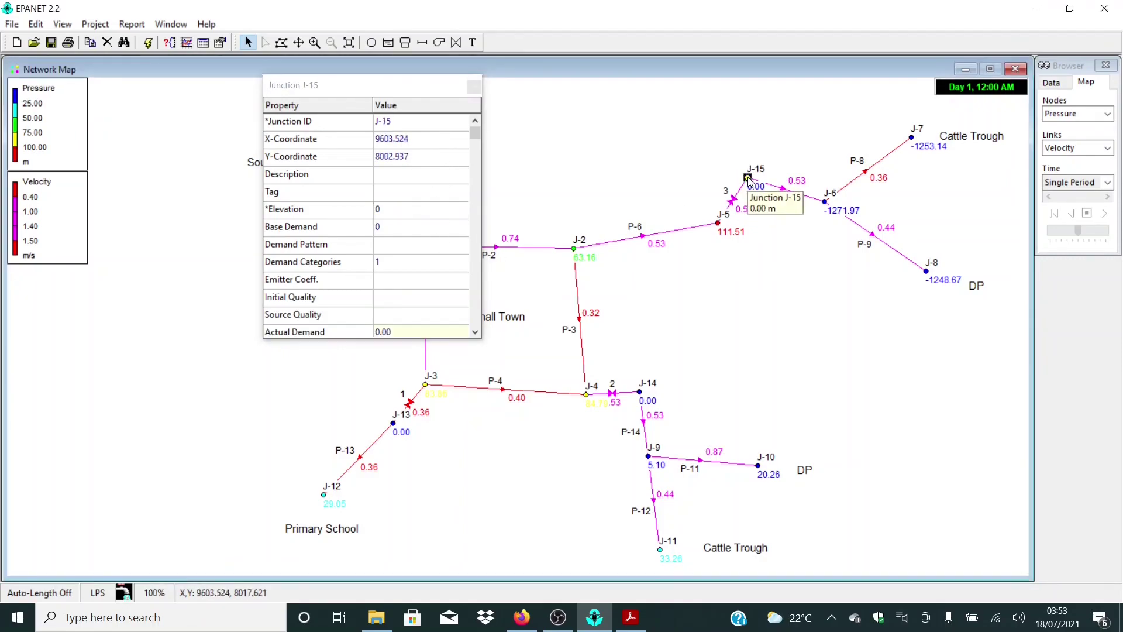
pyautogui.click(420, 209)
pyautogui.write('1280')
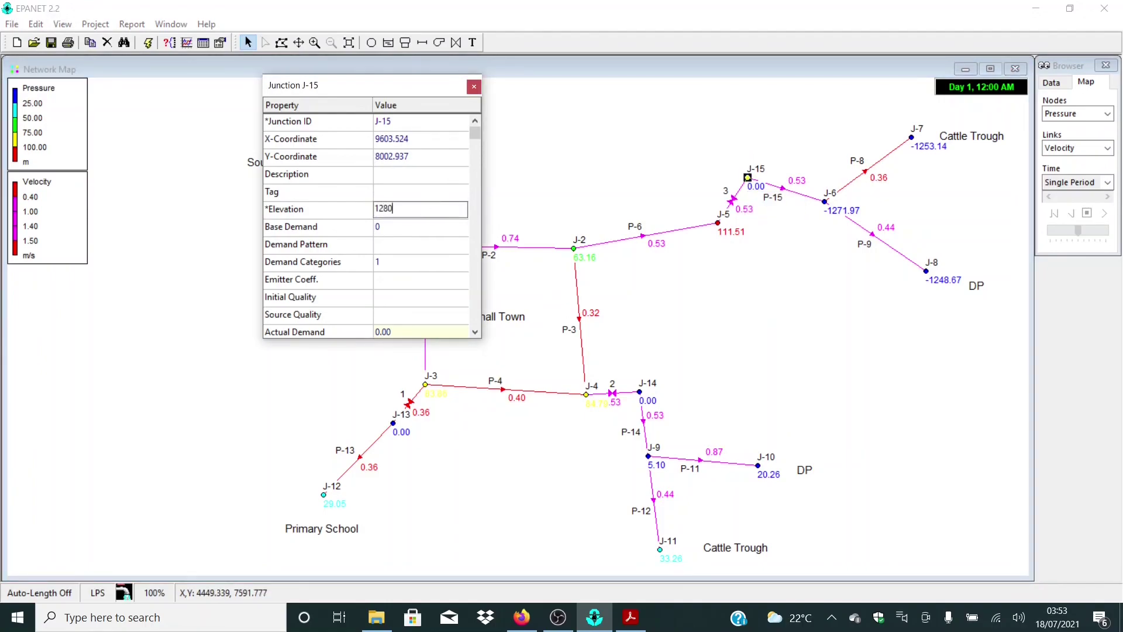
pyautogui.click(474, 86)
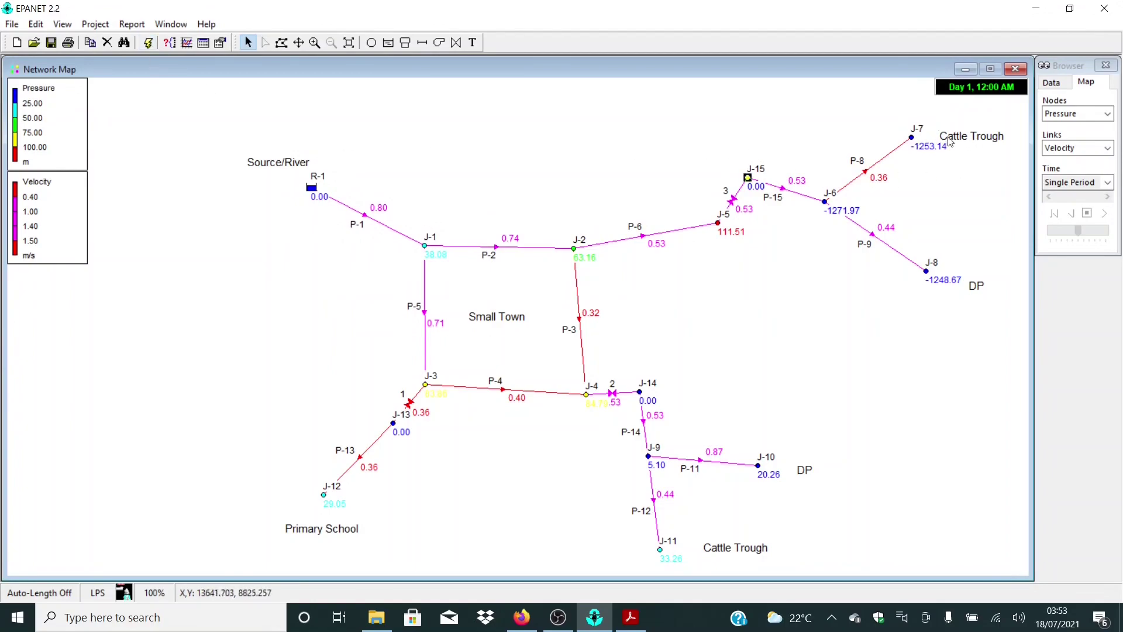
# - Rerun the hydraulic analysis with junction J-15's corrected elevation and dismiss the run status
pyautogui.moveTo(719, 227)
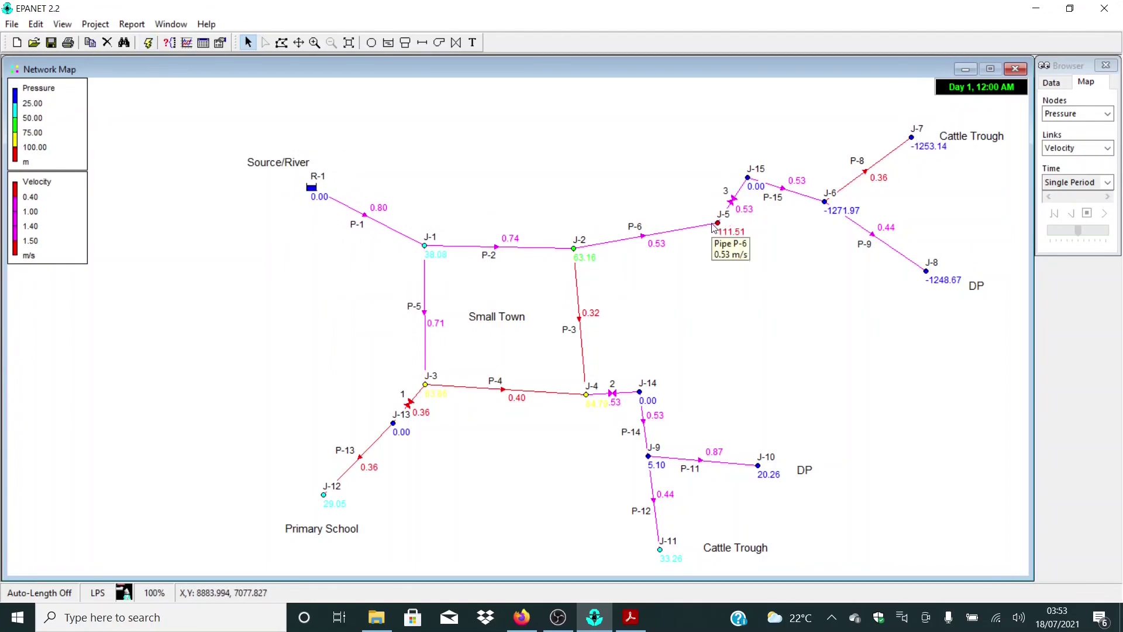
pyautogui.moveTo(748, 182)
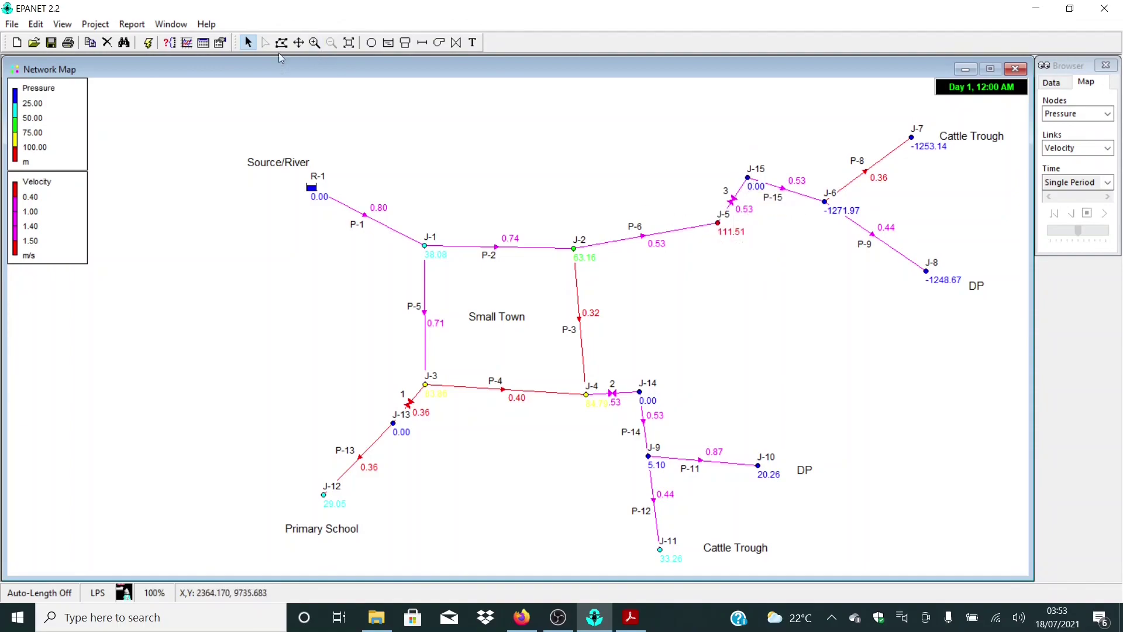
pyautogui.click(150, 44)
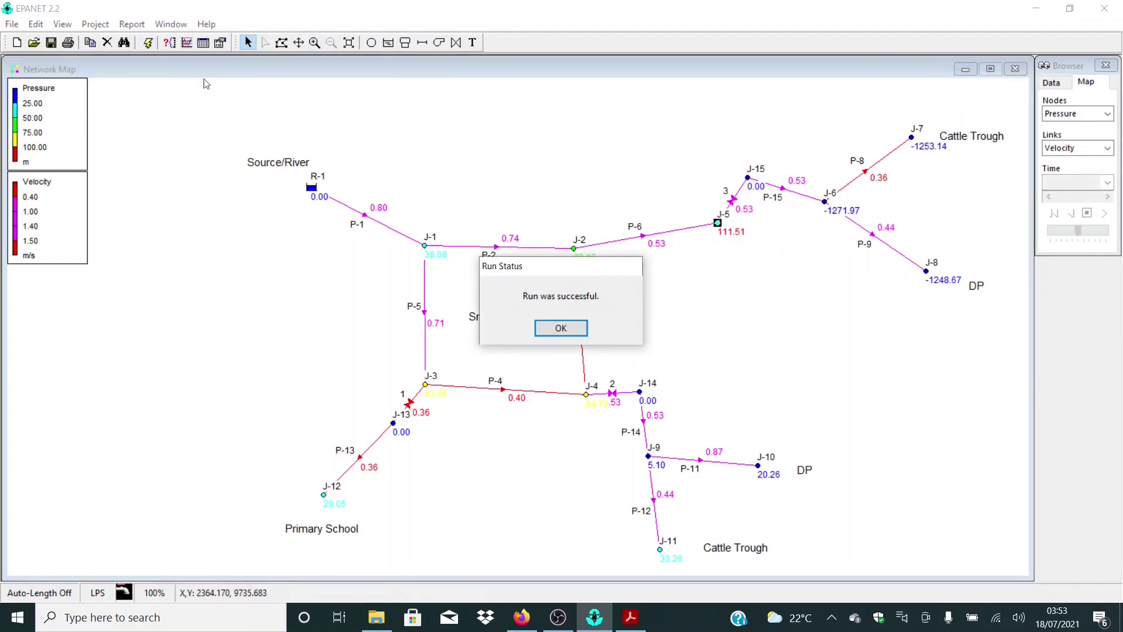
pyautogui.click(553, 328)
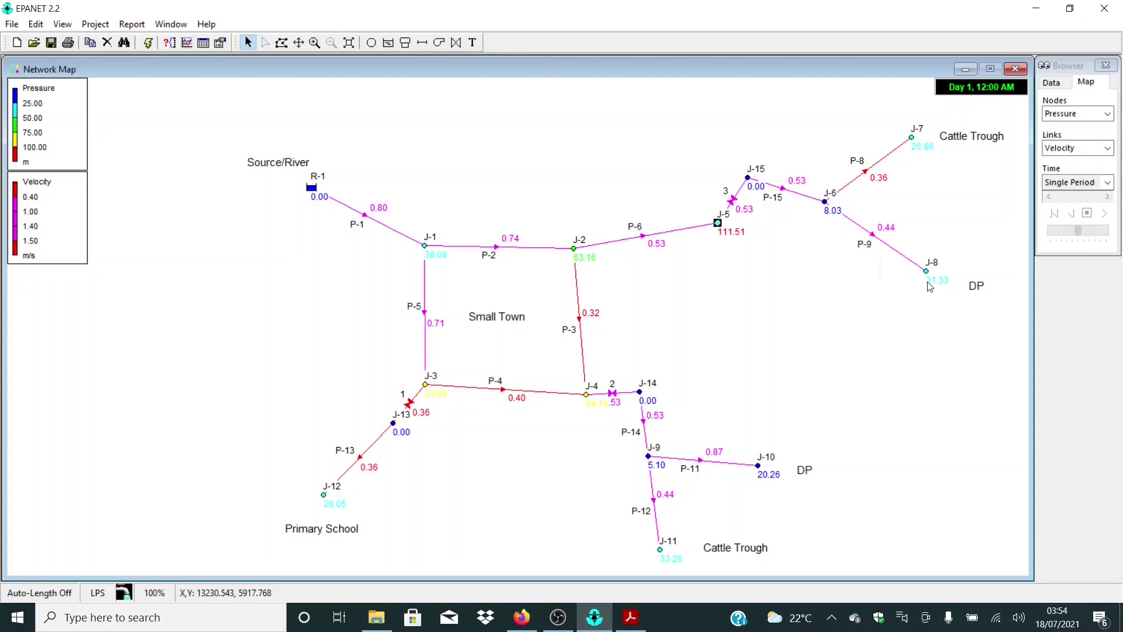
# - Set the fixed status of the valve between J-5 and J-15 to Open
pyautogui.click(835, 227)
pyautogui.doubleClick(735, 202)
pyautogui.click(419, 279)
pyautogui.click(418, 279)
pyautogui.click(418, 309)
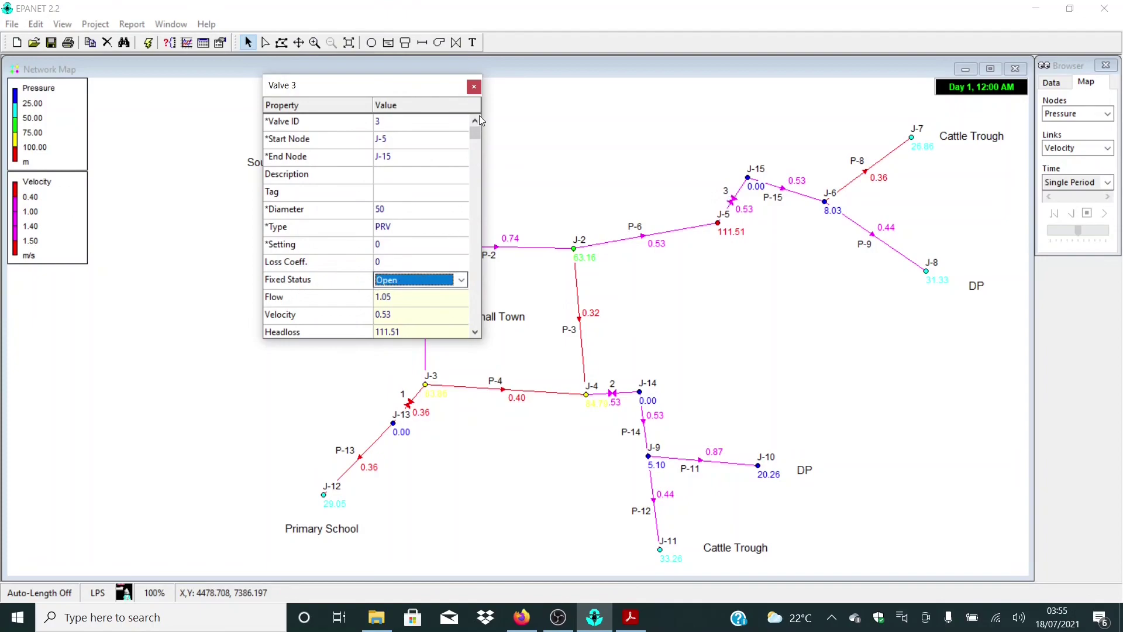
# - Rerun the hydraulic analysis with the valve between J-5 and J-15 fixed open and dismiss the run status
pyautogui.click(474, 86)
pyautogui.click(149, 43)
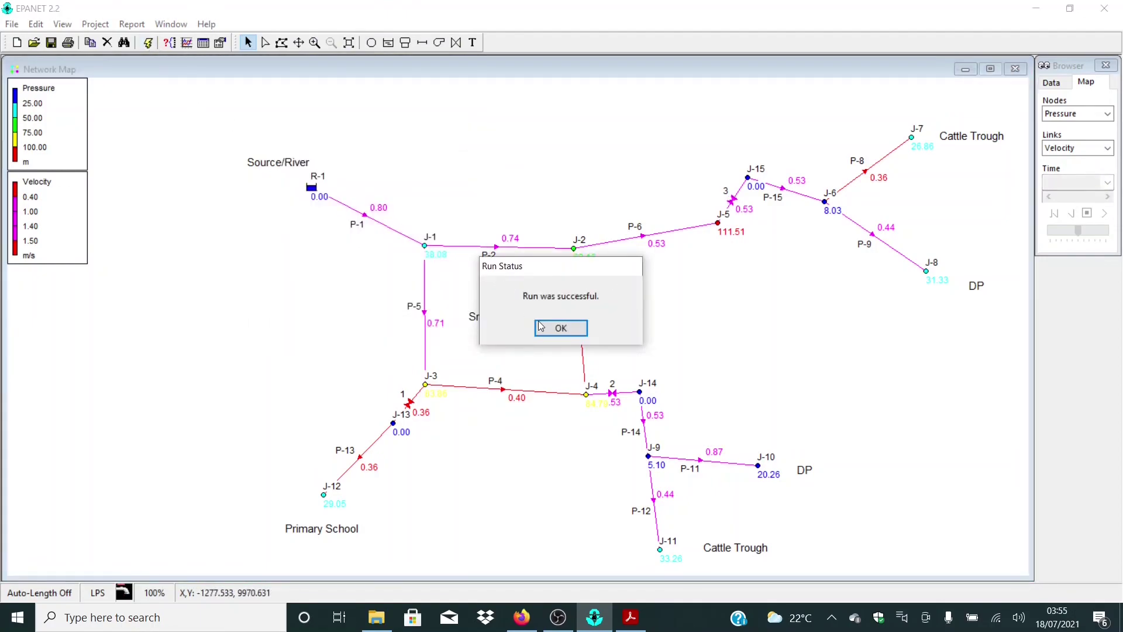
pyautogui.click(561, 328)
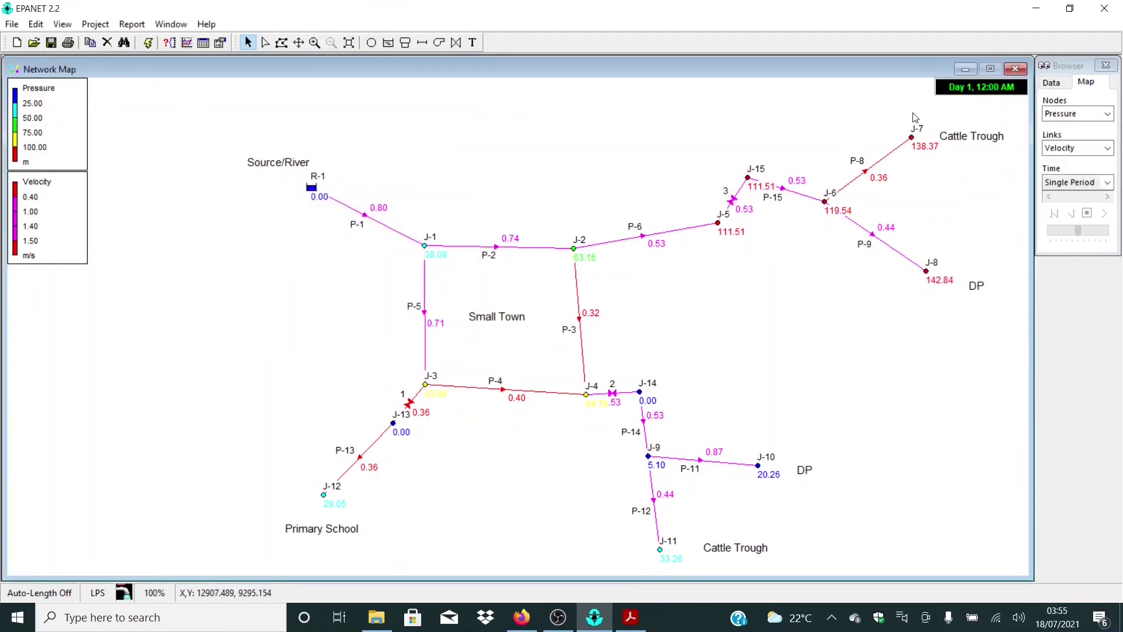
# - Set the fixed status of the valve between J-5 and J-15 to None and rerun the hydraulic analysis
pyautogui.doubleClick(732, 201)
pyautogui.click(384, 246)
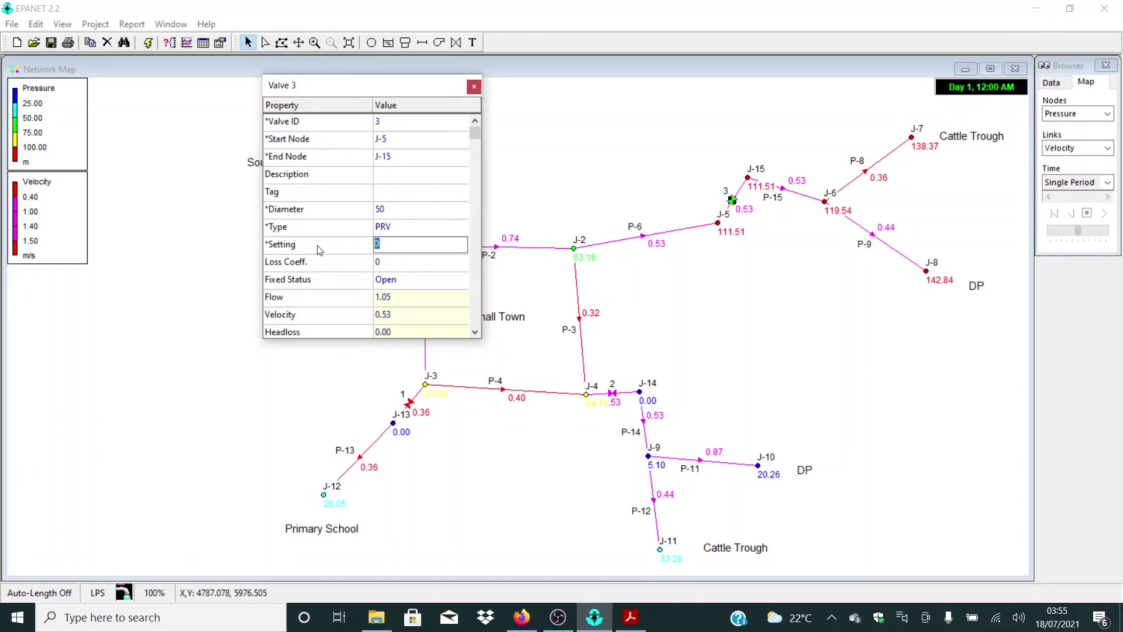
pyautogui.click(398, 280)
pyautogui.click(404, 280)
pyautogui.click(389, 294)
pyautogui.click(287, 244)
pyautogui.click(474, 87)
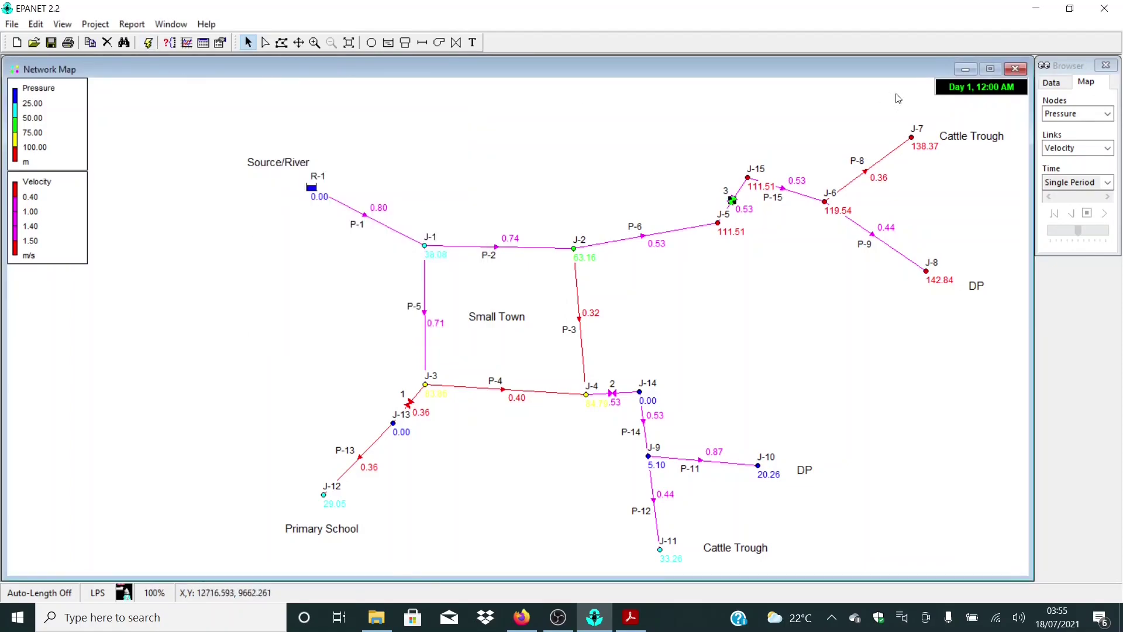
pyautogui.click(148, 42)
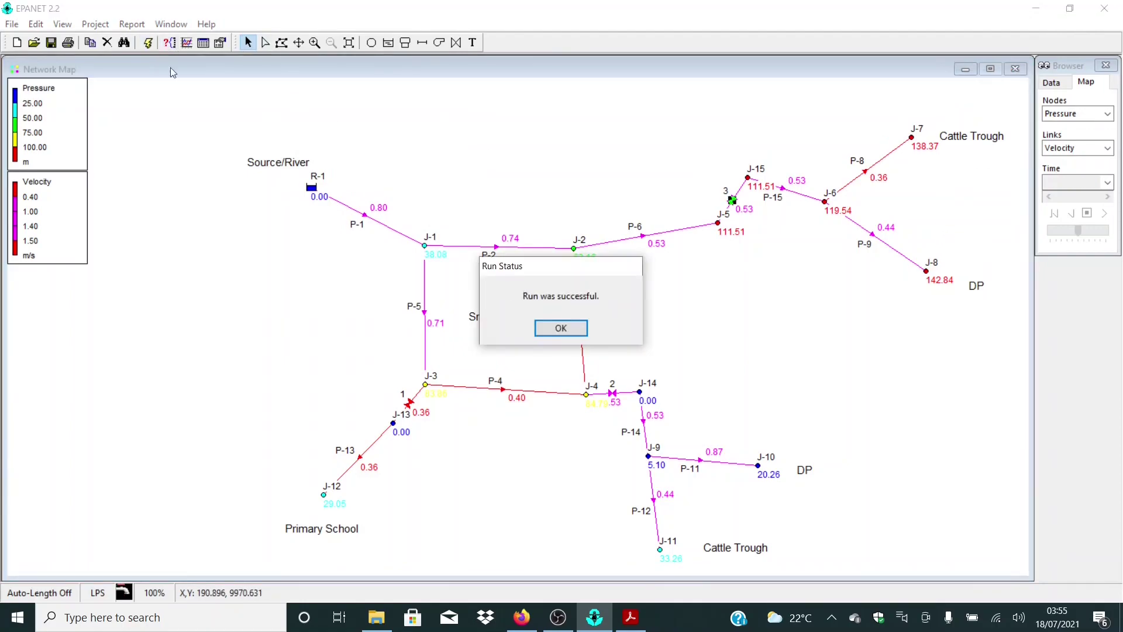
pyautogui.click(560, 327)
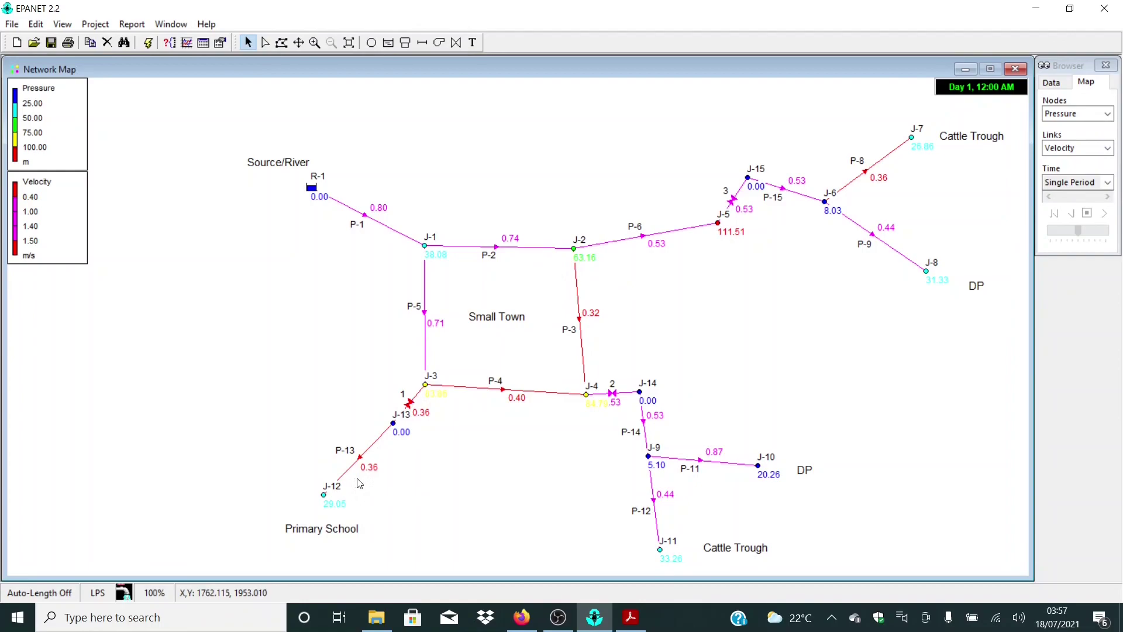
# - Display unit headloss on the network map's links to examine it, and switch the links back to velocity
pyautogui.click(1053, 149)
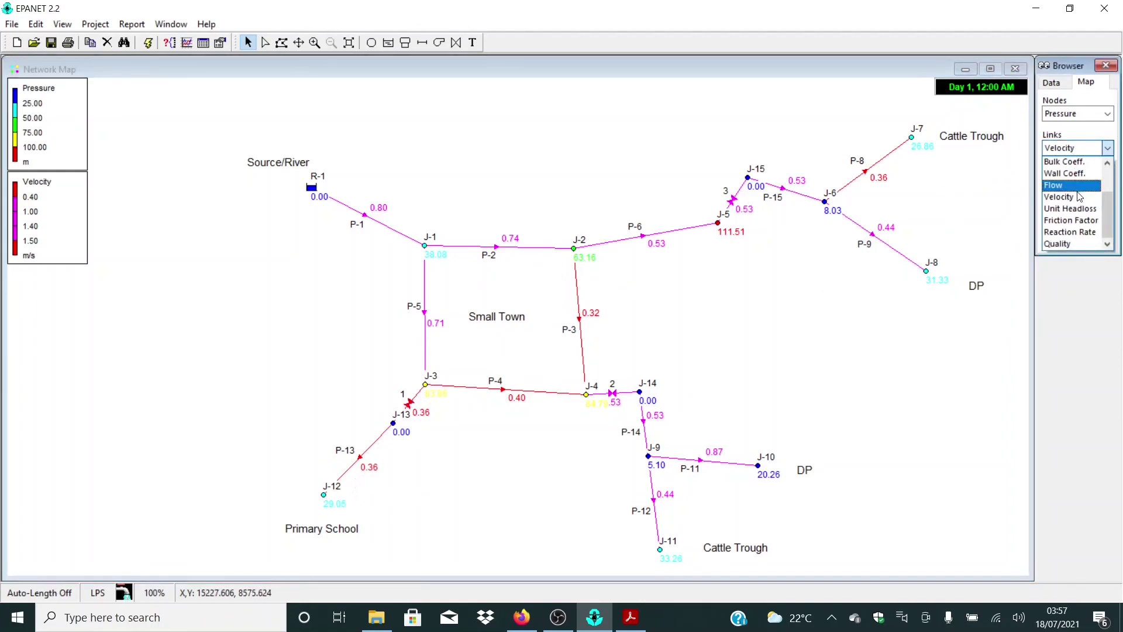
pyautogui.click(1079, 210)
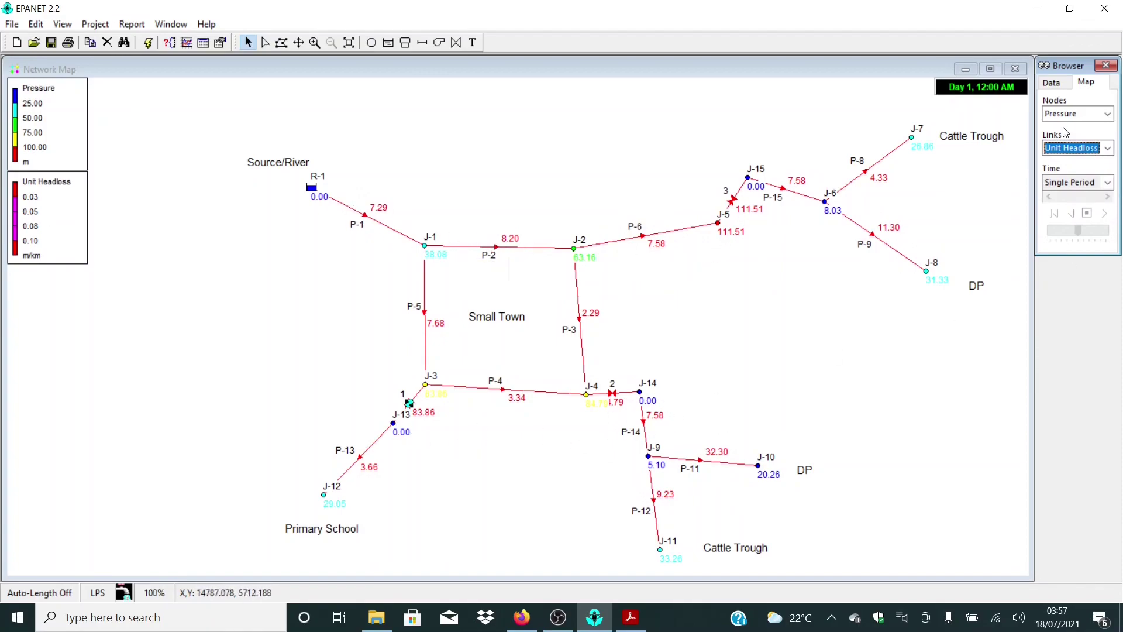
pyautogui.click(1073, 149)
pyautogui.click(1059, 197)
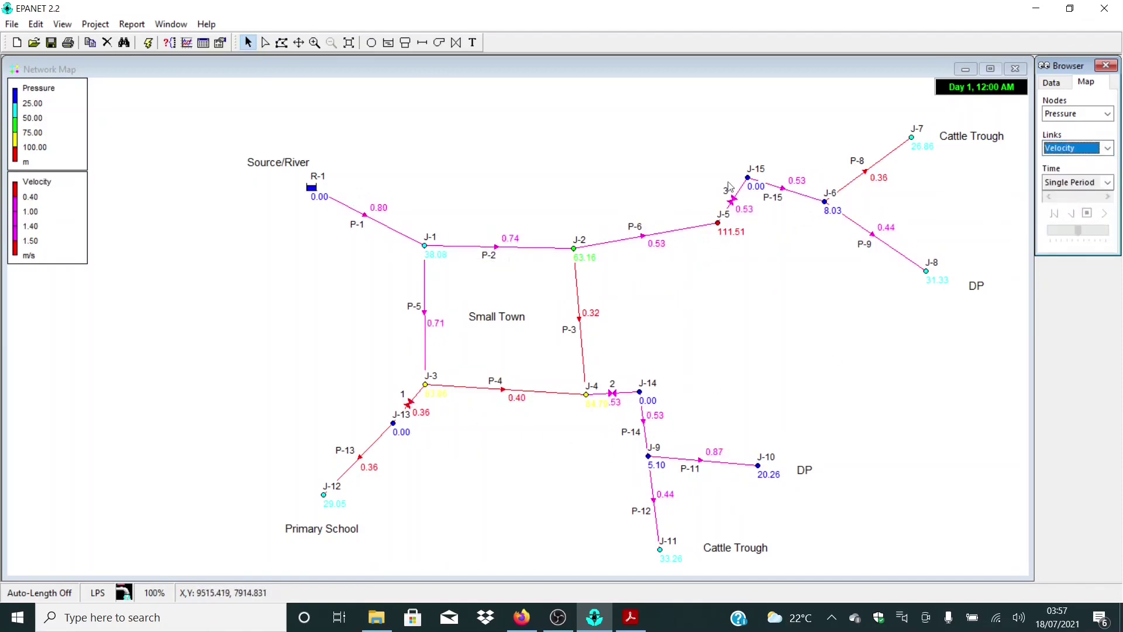